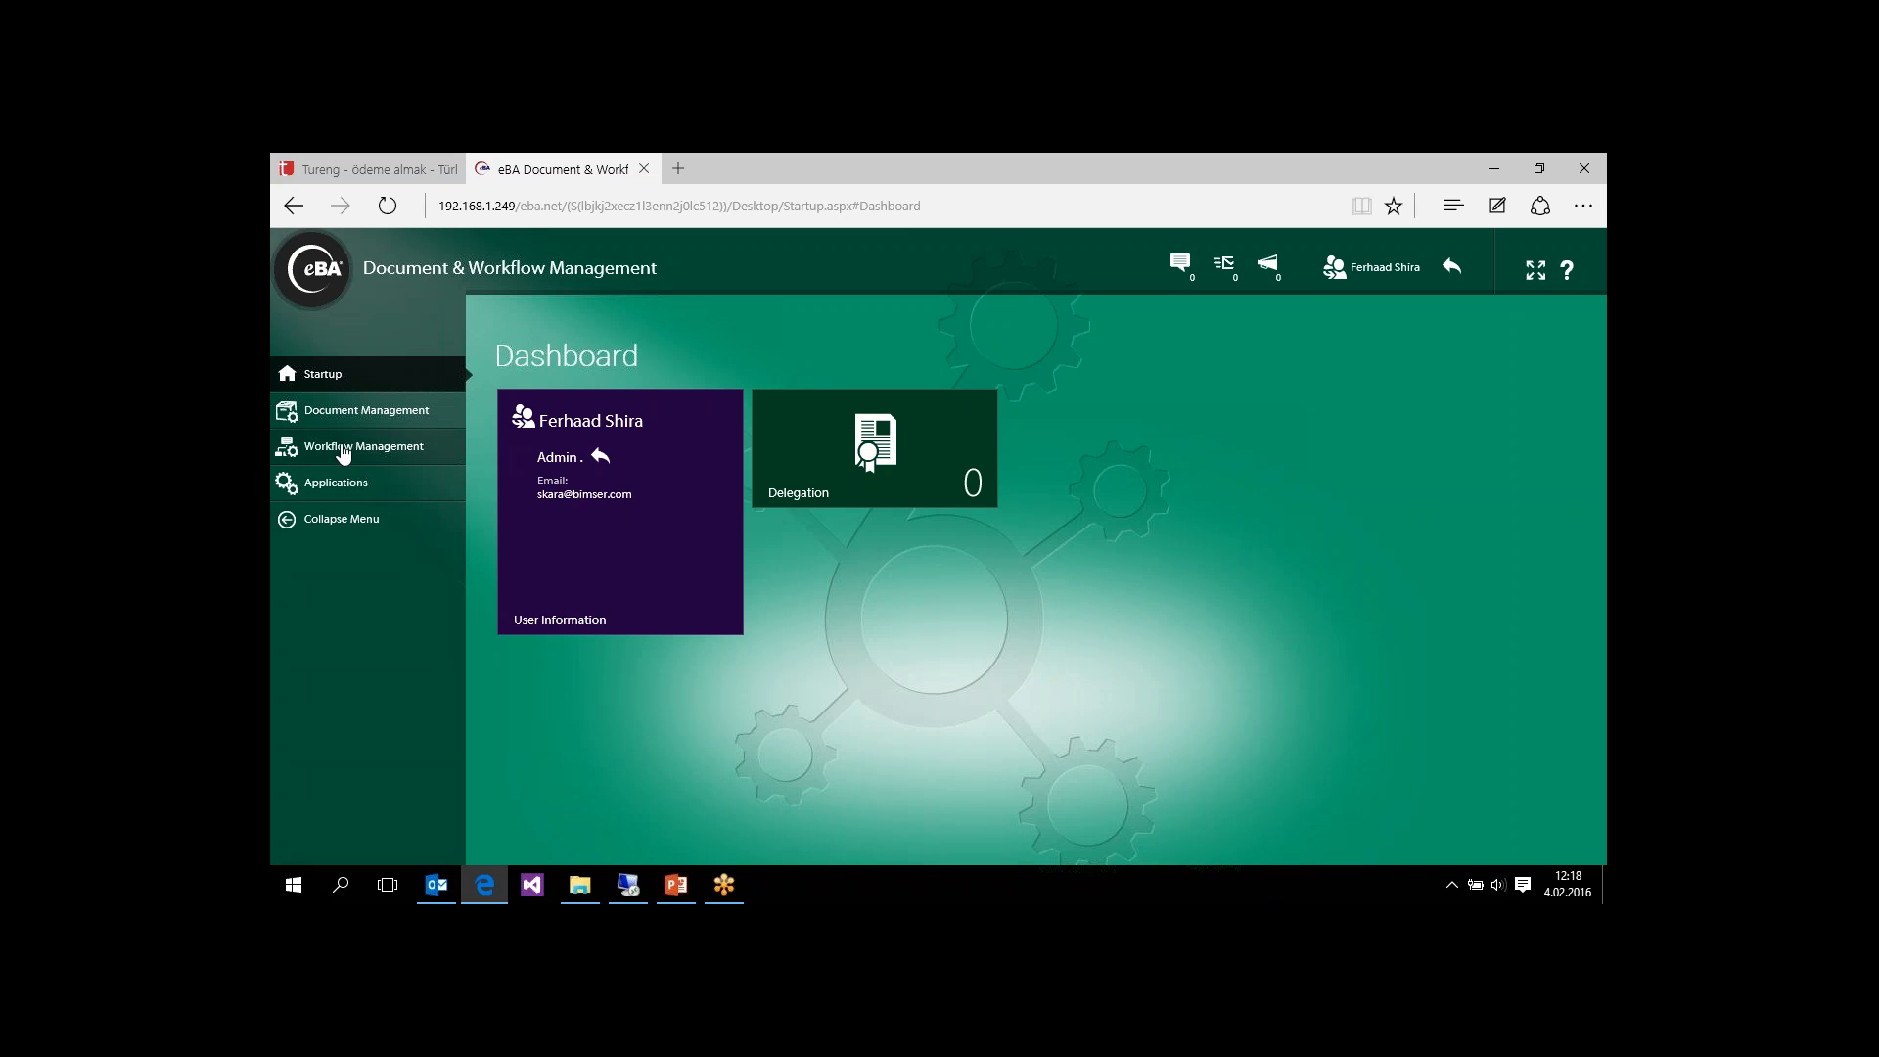
Step: Open the Material Master Data form from the eBA Demo applications
left_click(343, 449)
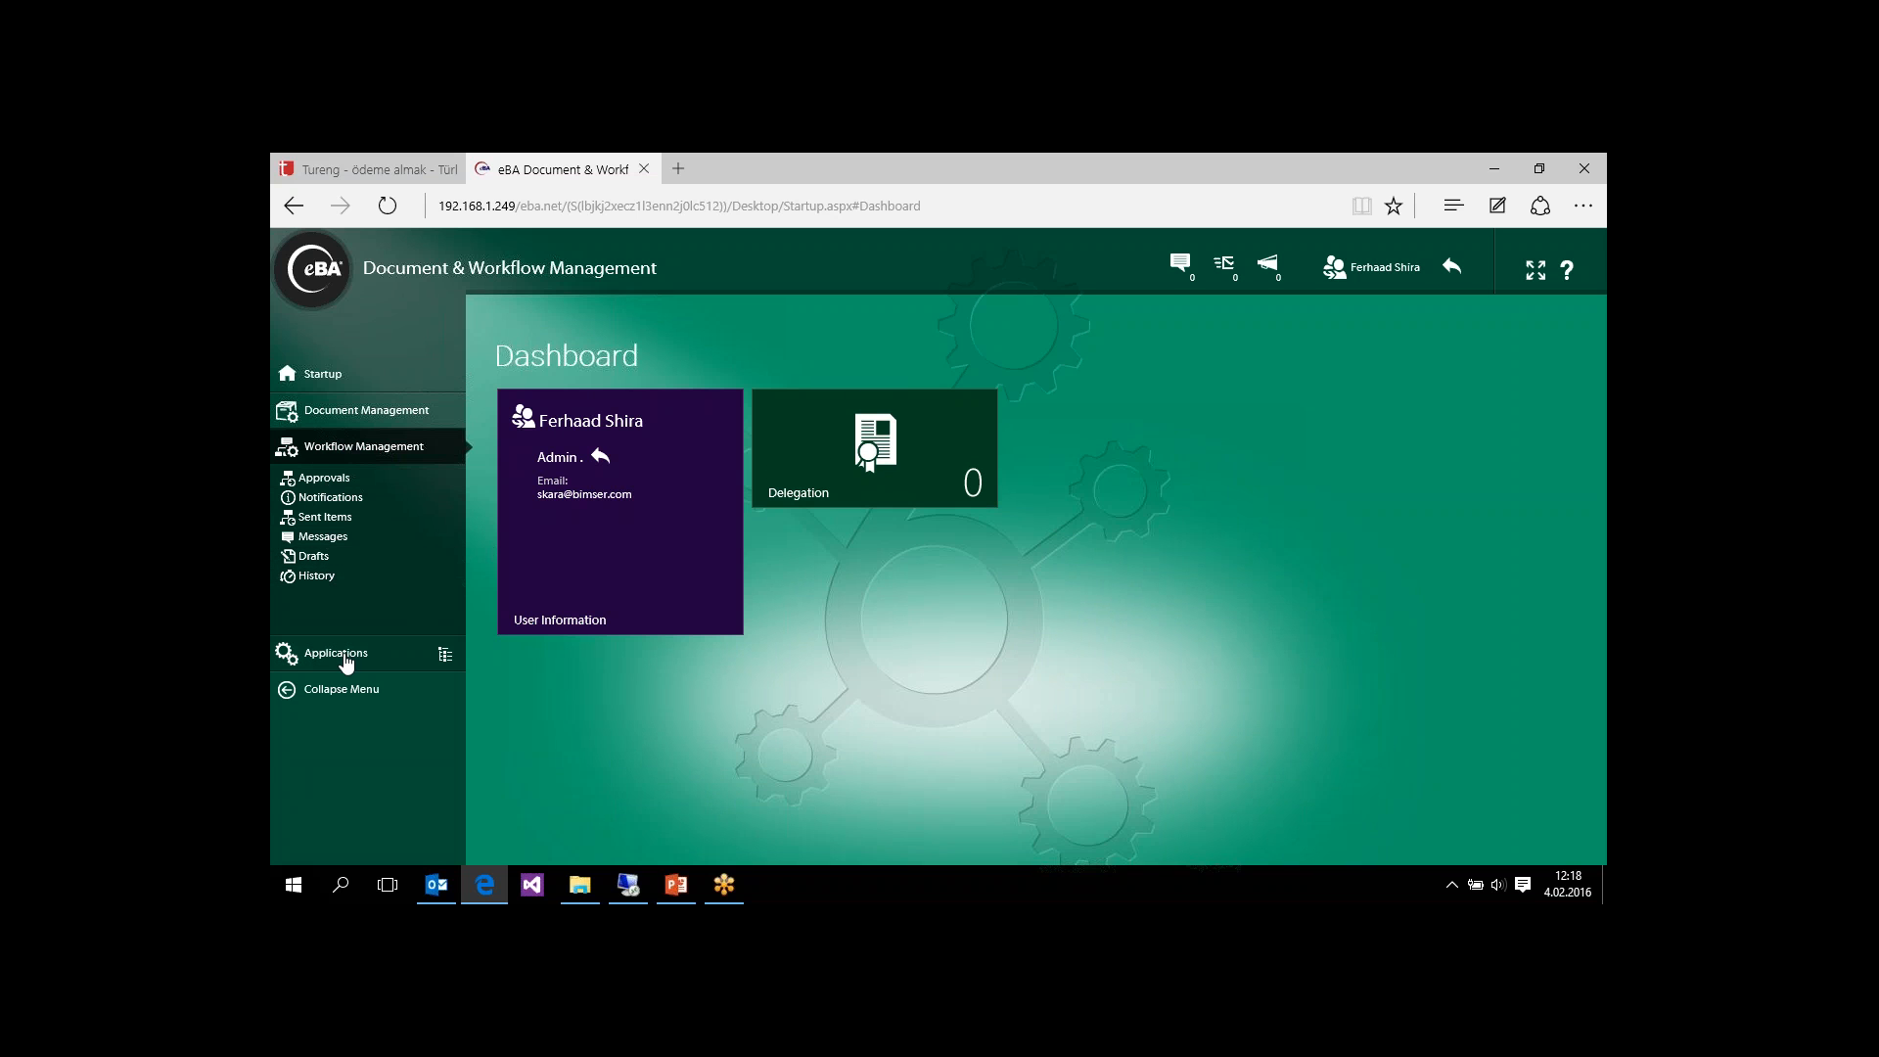
left_click(345, 662)
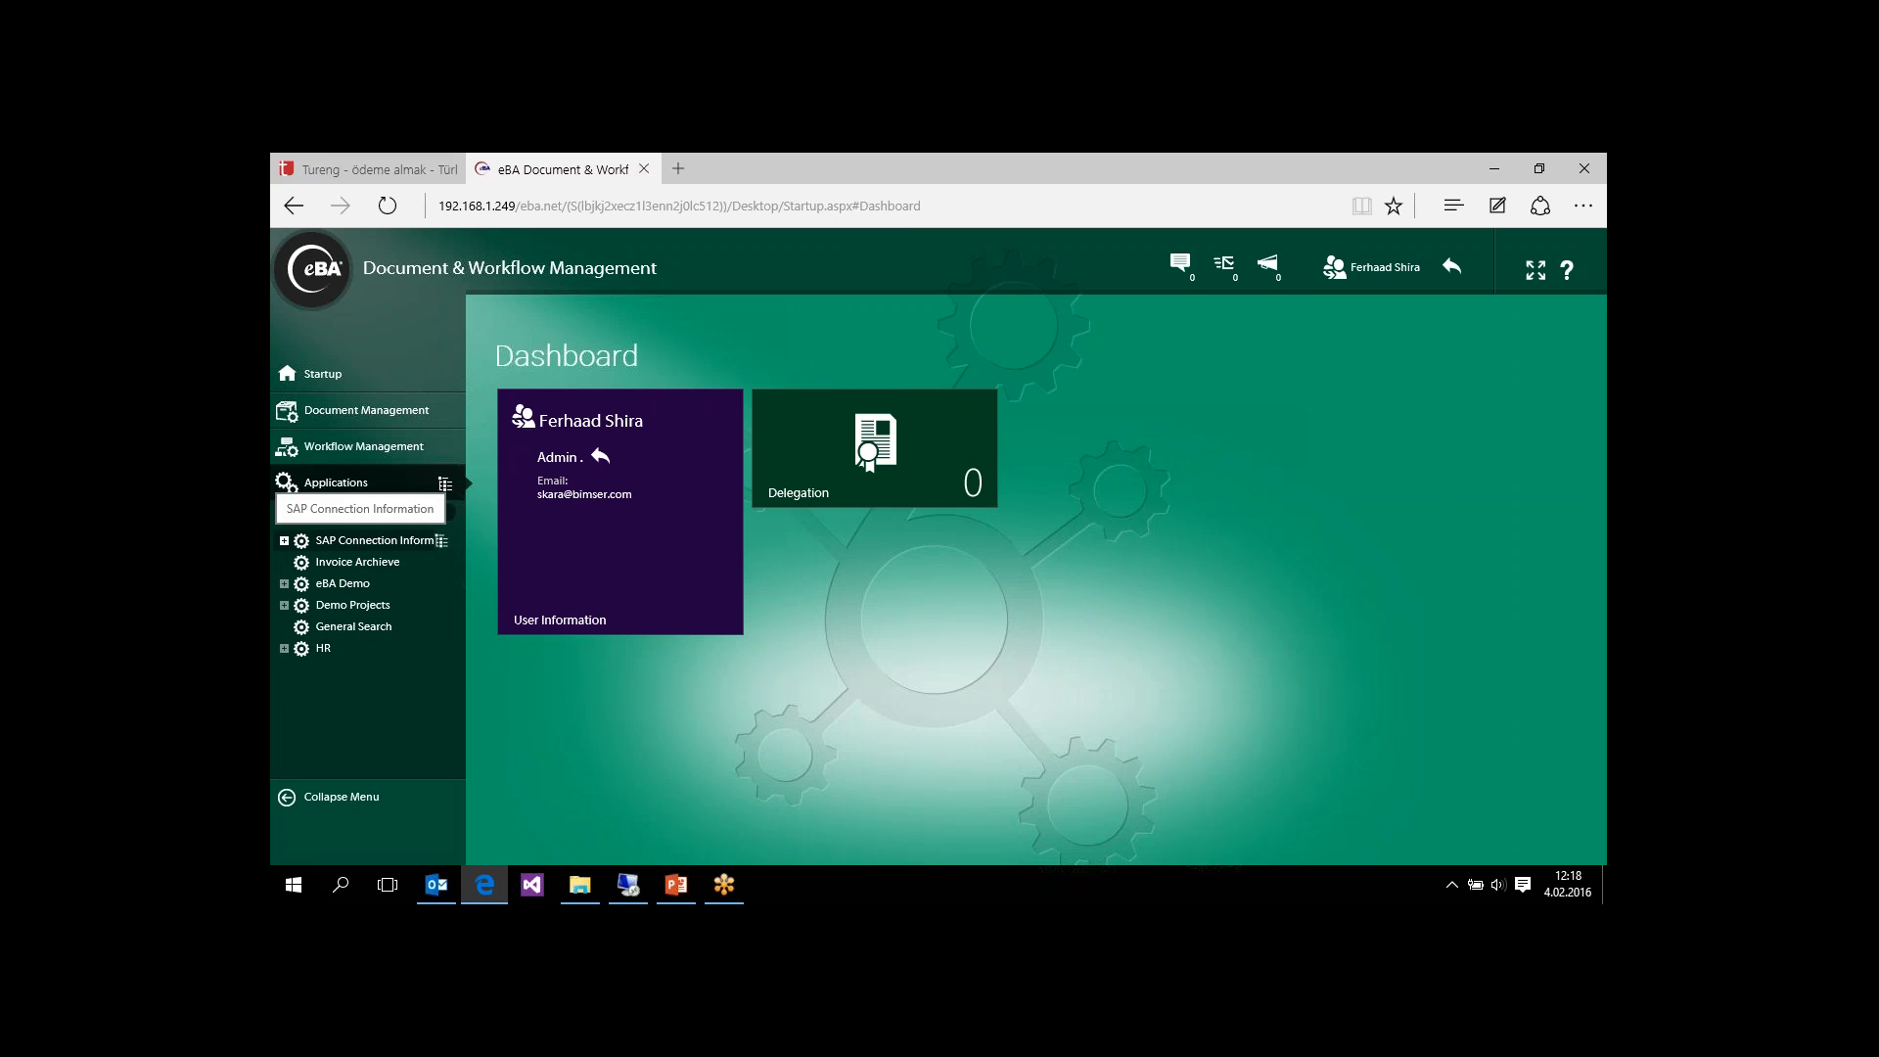
left_click(283, 583)
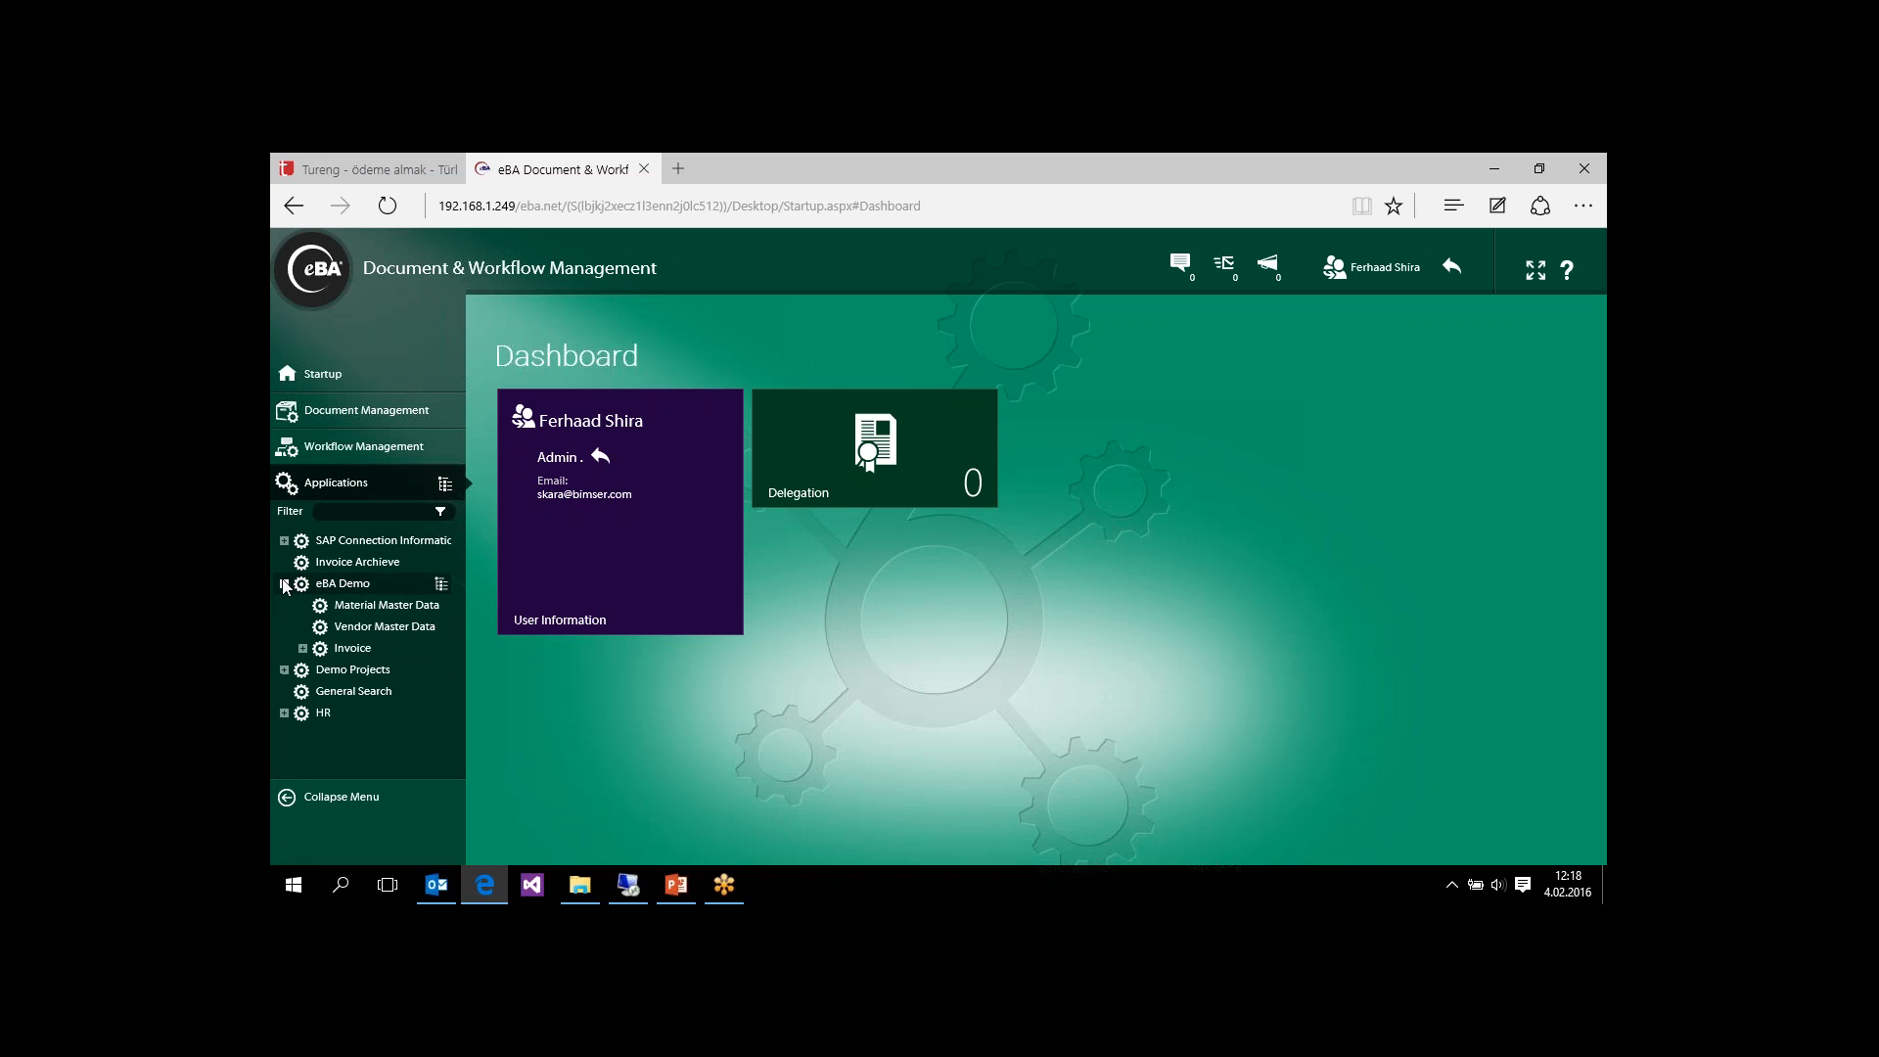
left_click(391, 609)
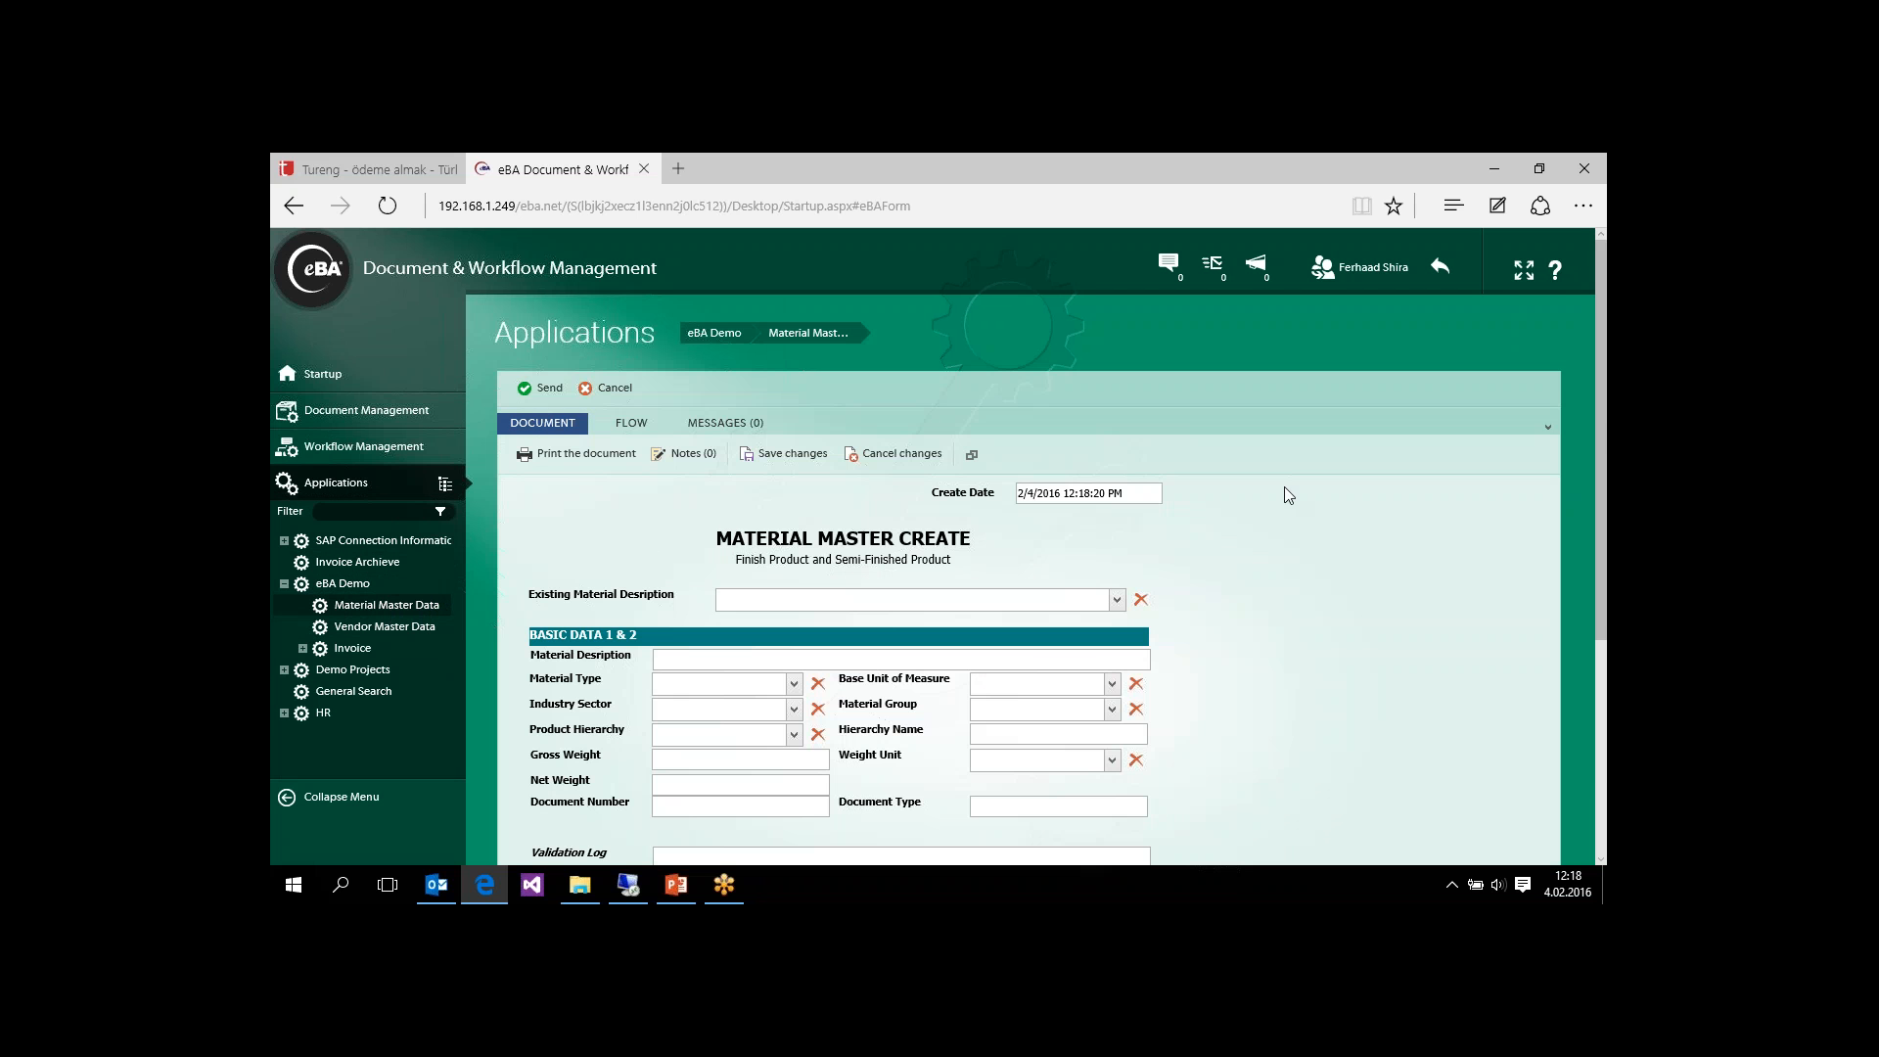
Step: Prefill the Material Master Create form from the existing FERT material Sunny Sunny
left_click_drag(1604, 415, 1603, 532)
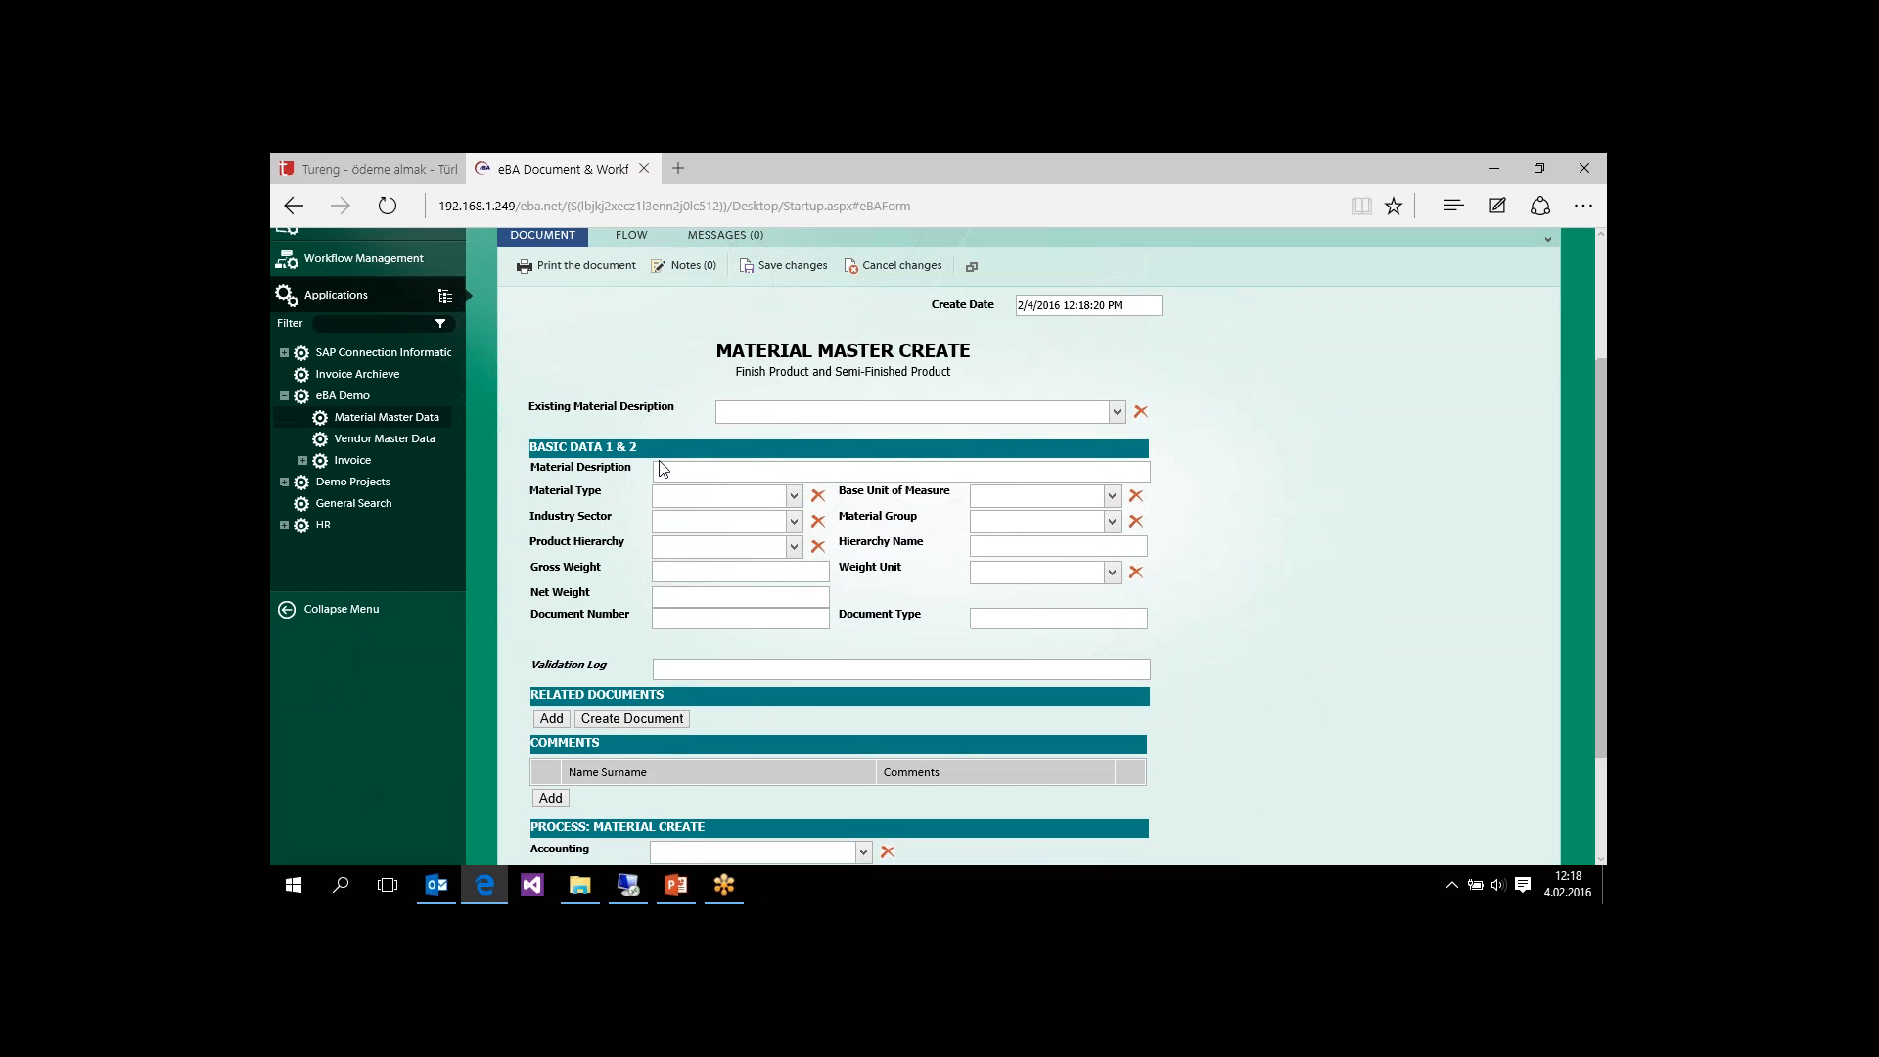
left_click(1117, 413)
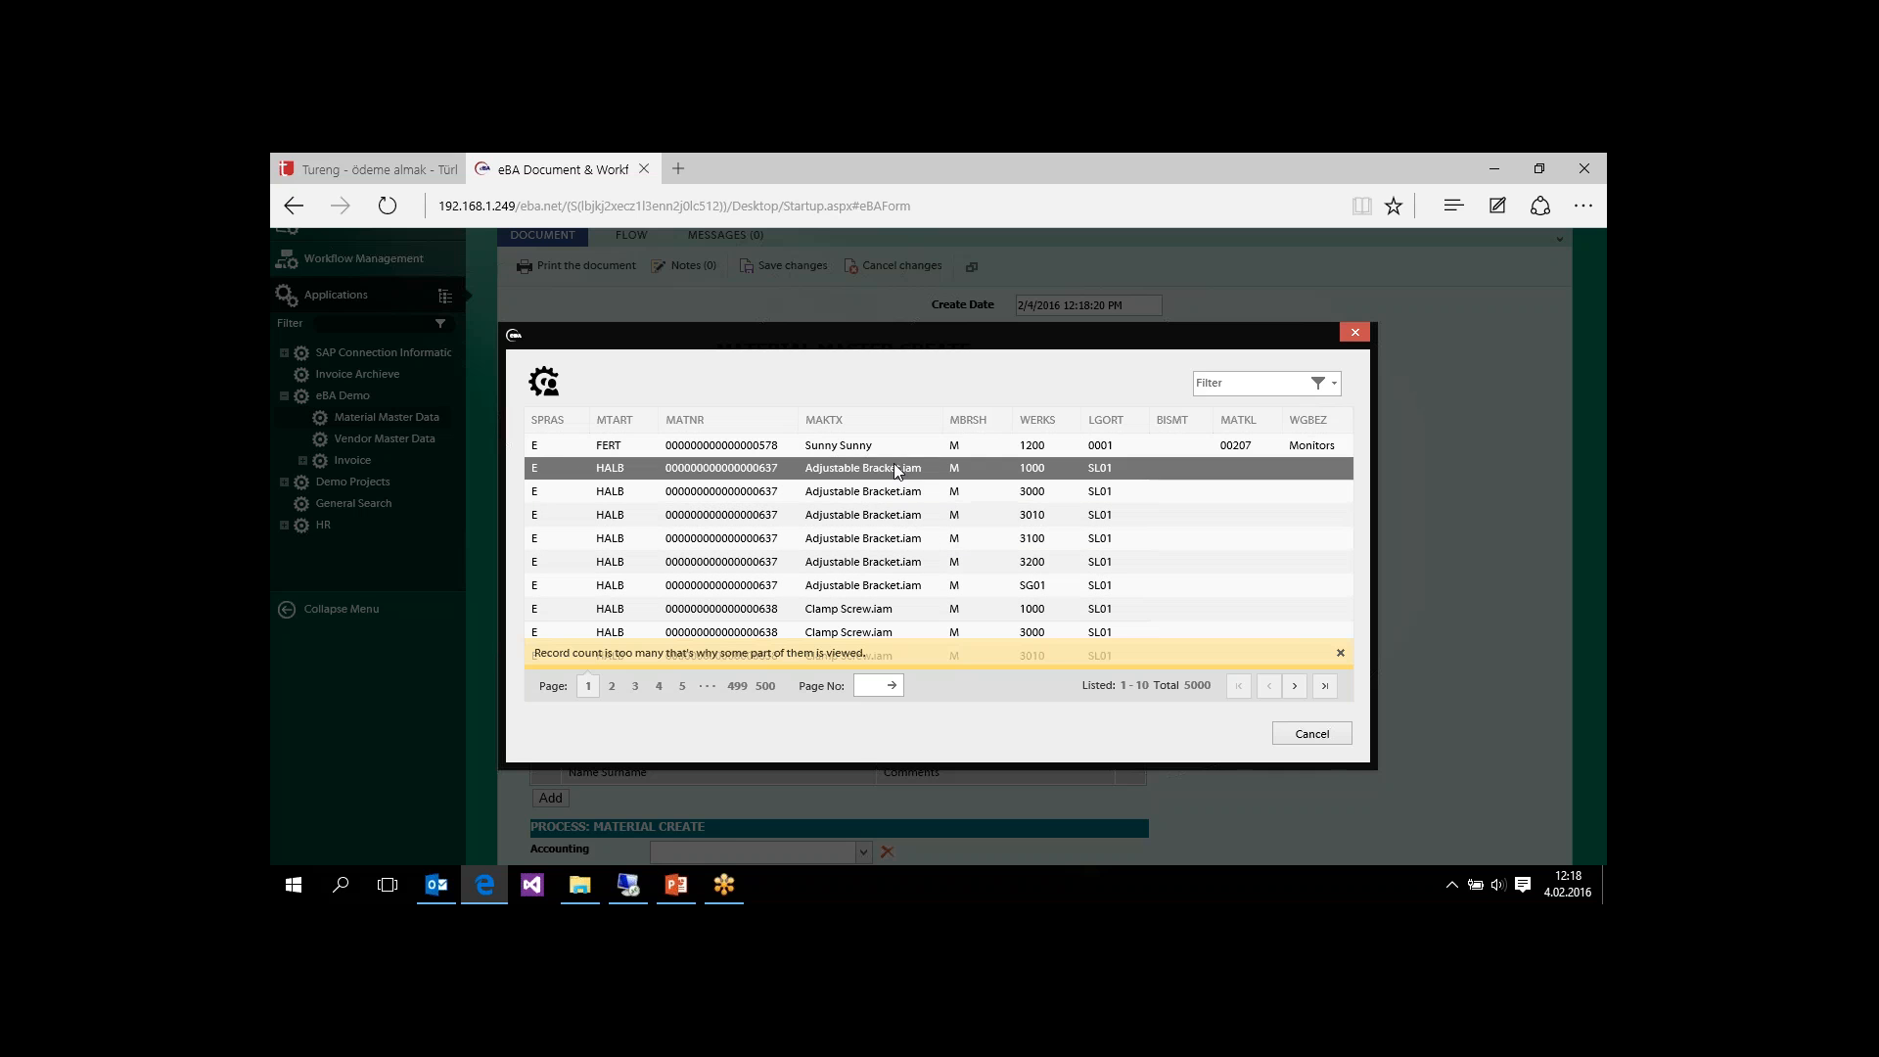
left_click(842, 444)
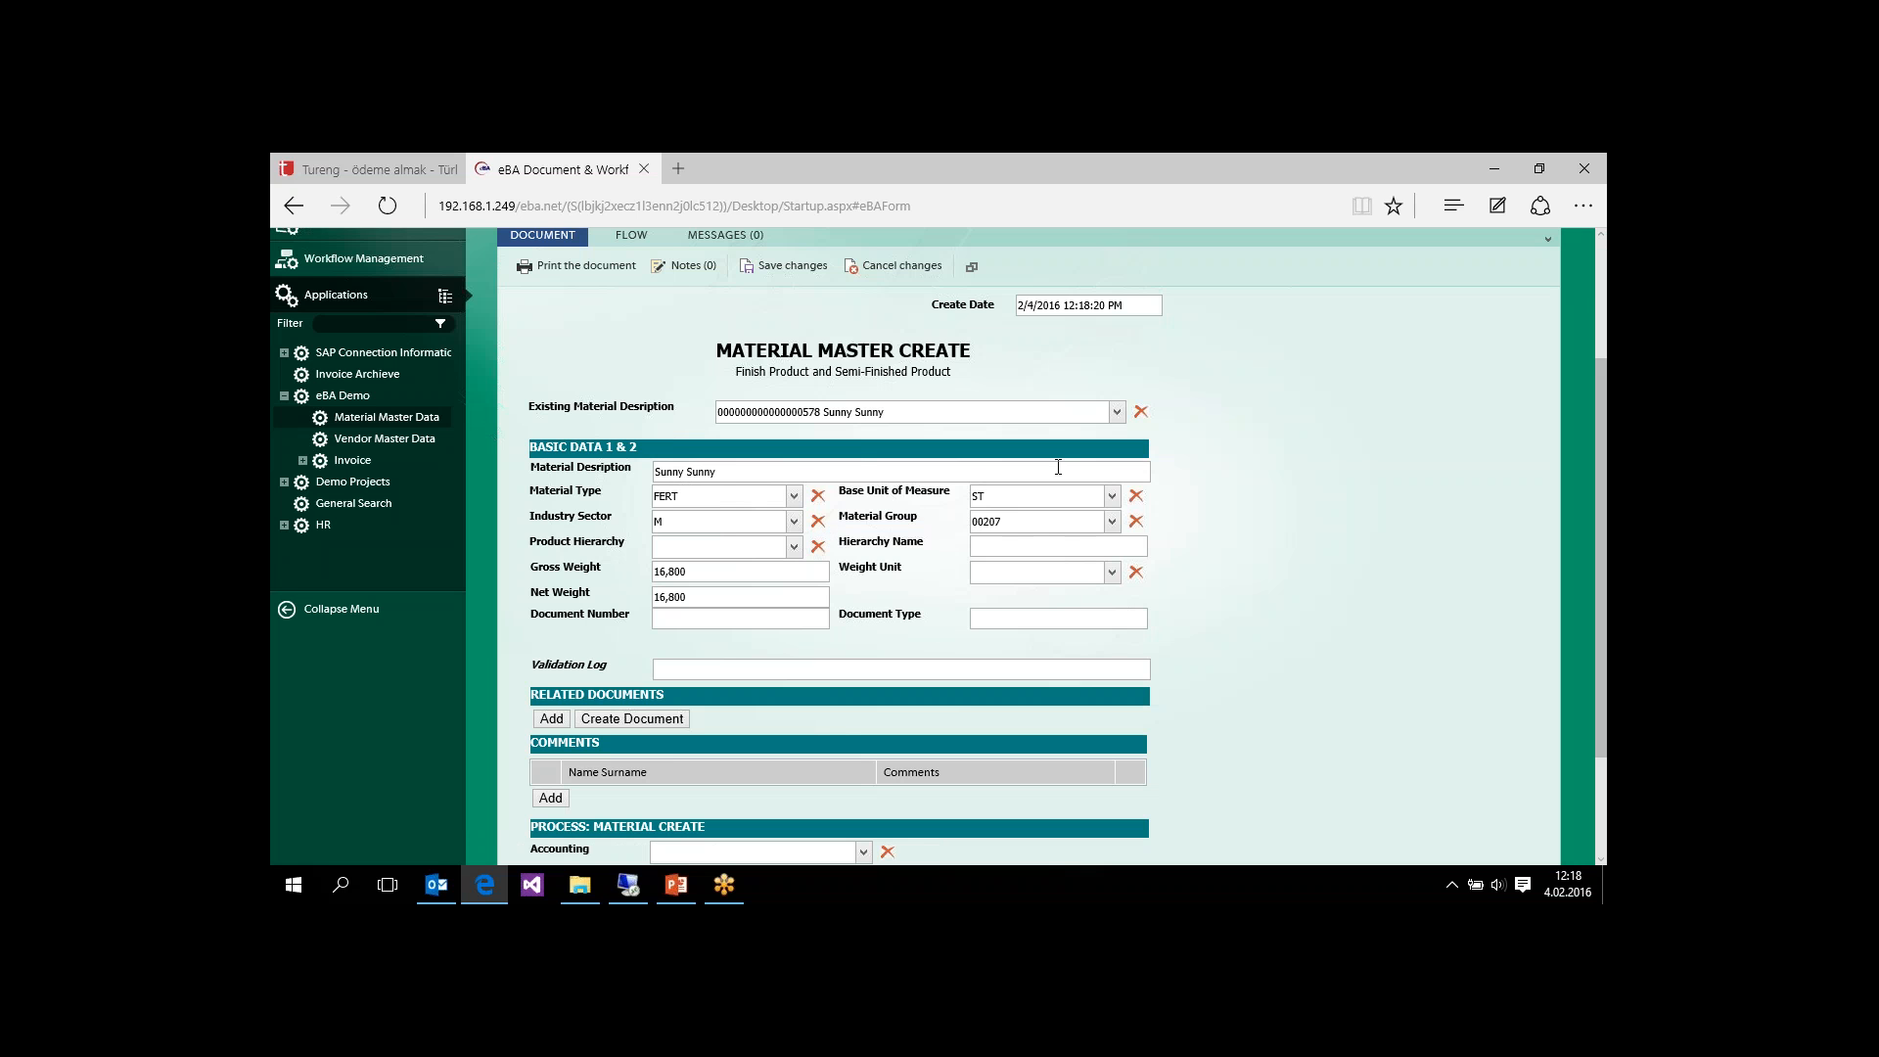
Step: Set the material's Weight Unit to % Percentage in the basic data
left_click_drag(1605, 429, 1606, 518)
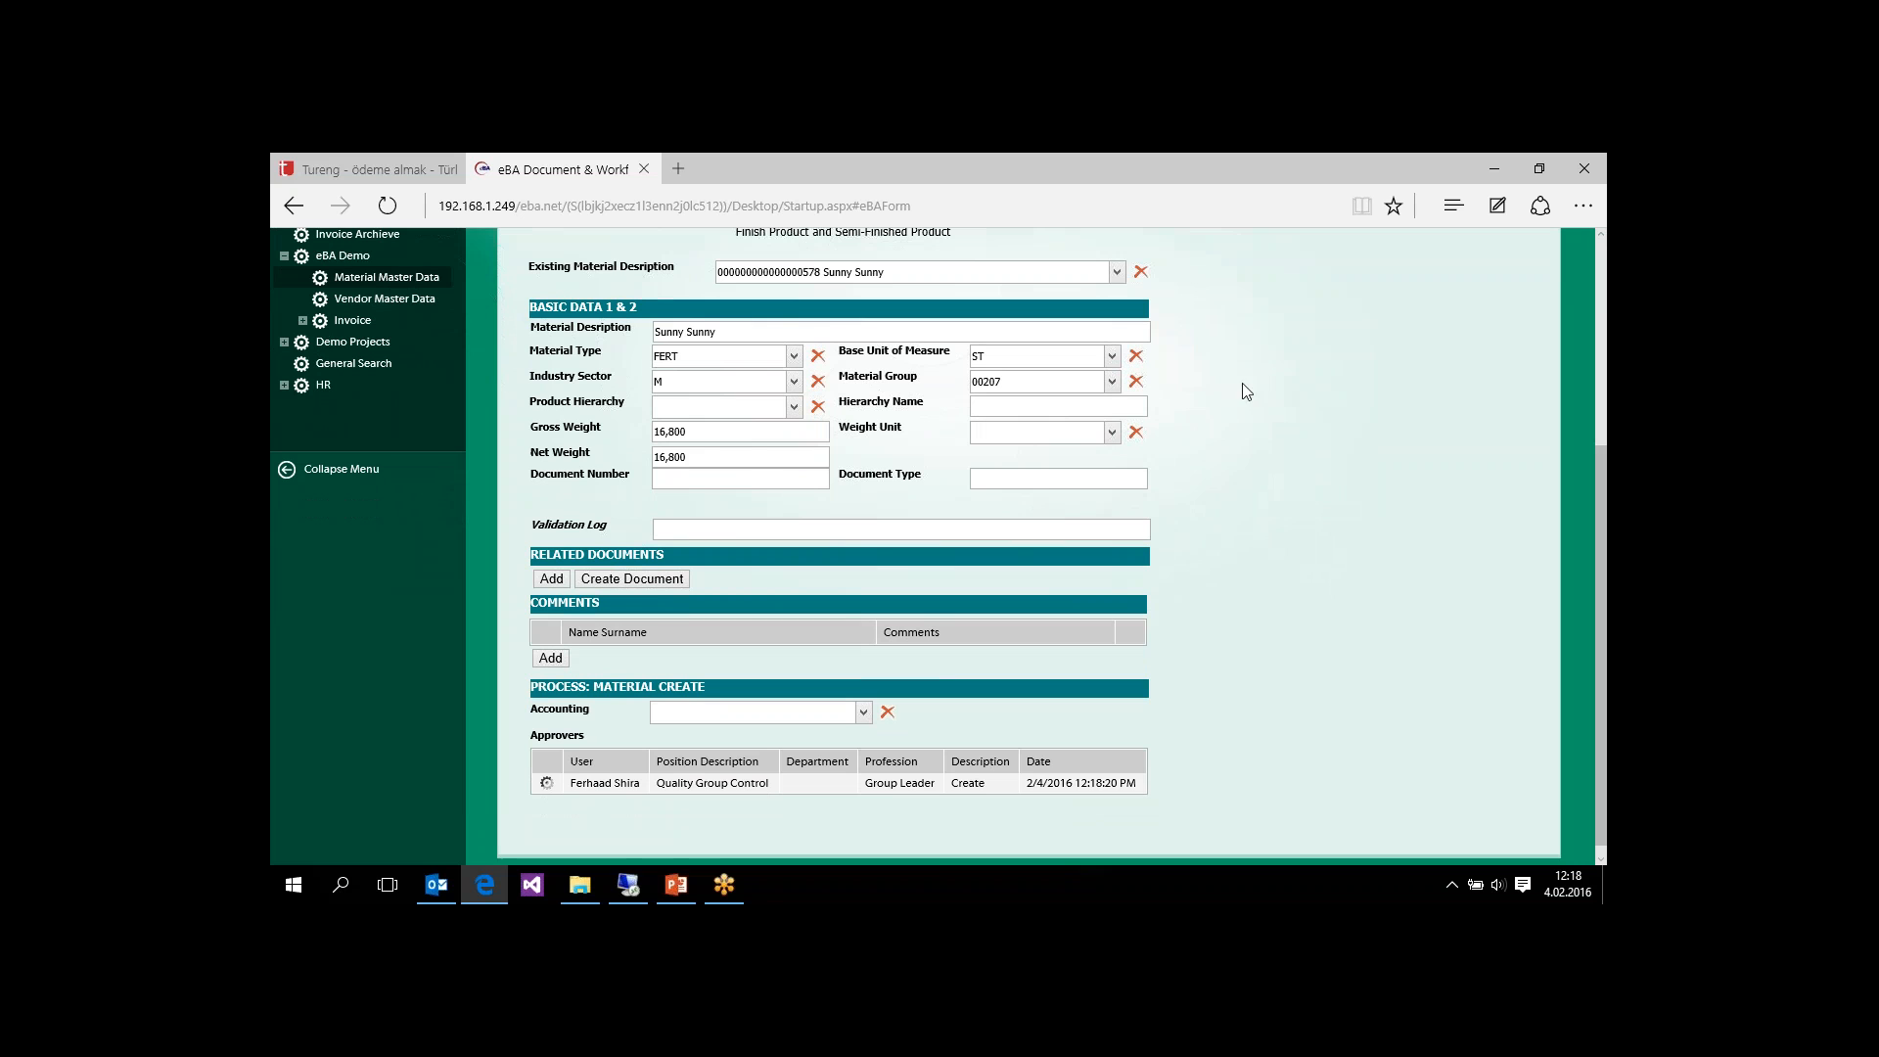
left_click(1113, 433)
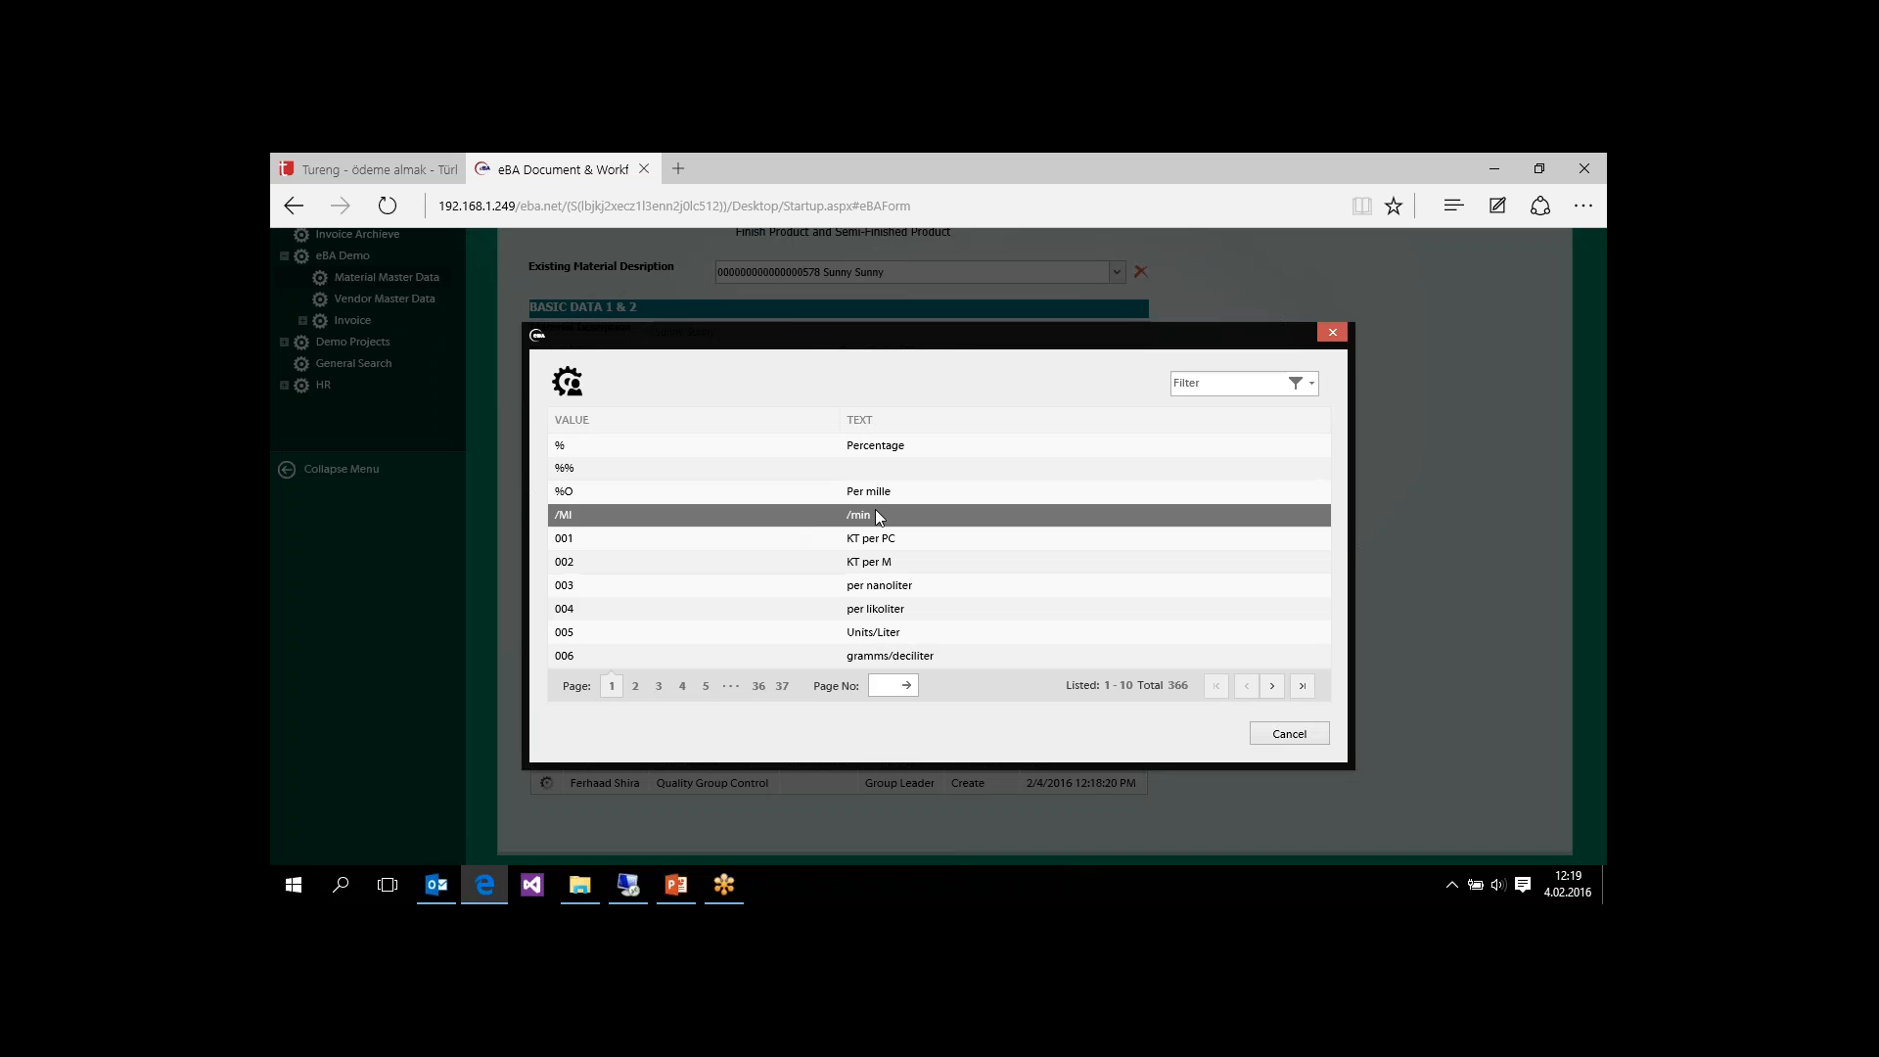
left_click(795, 450)
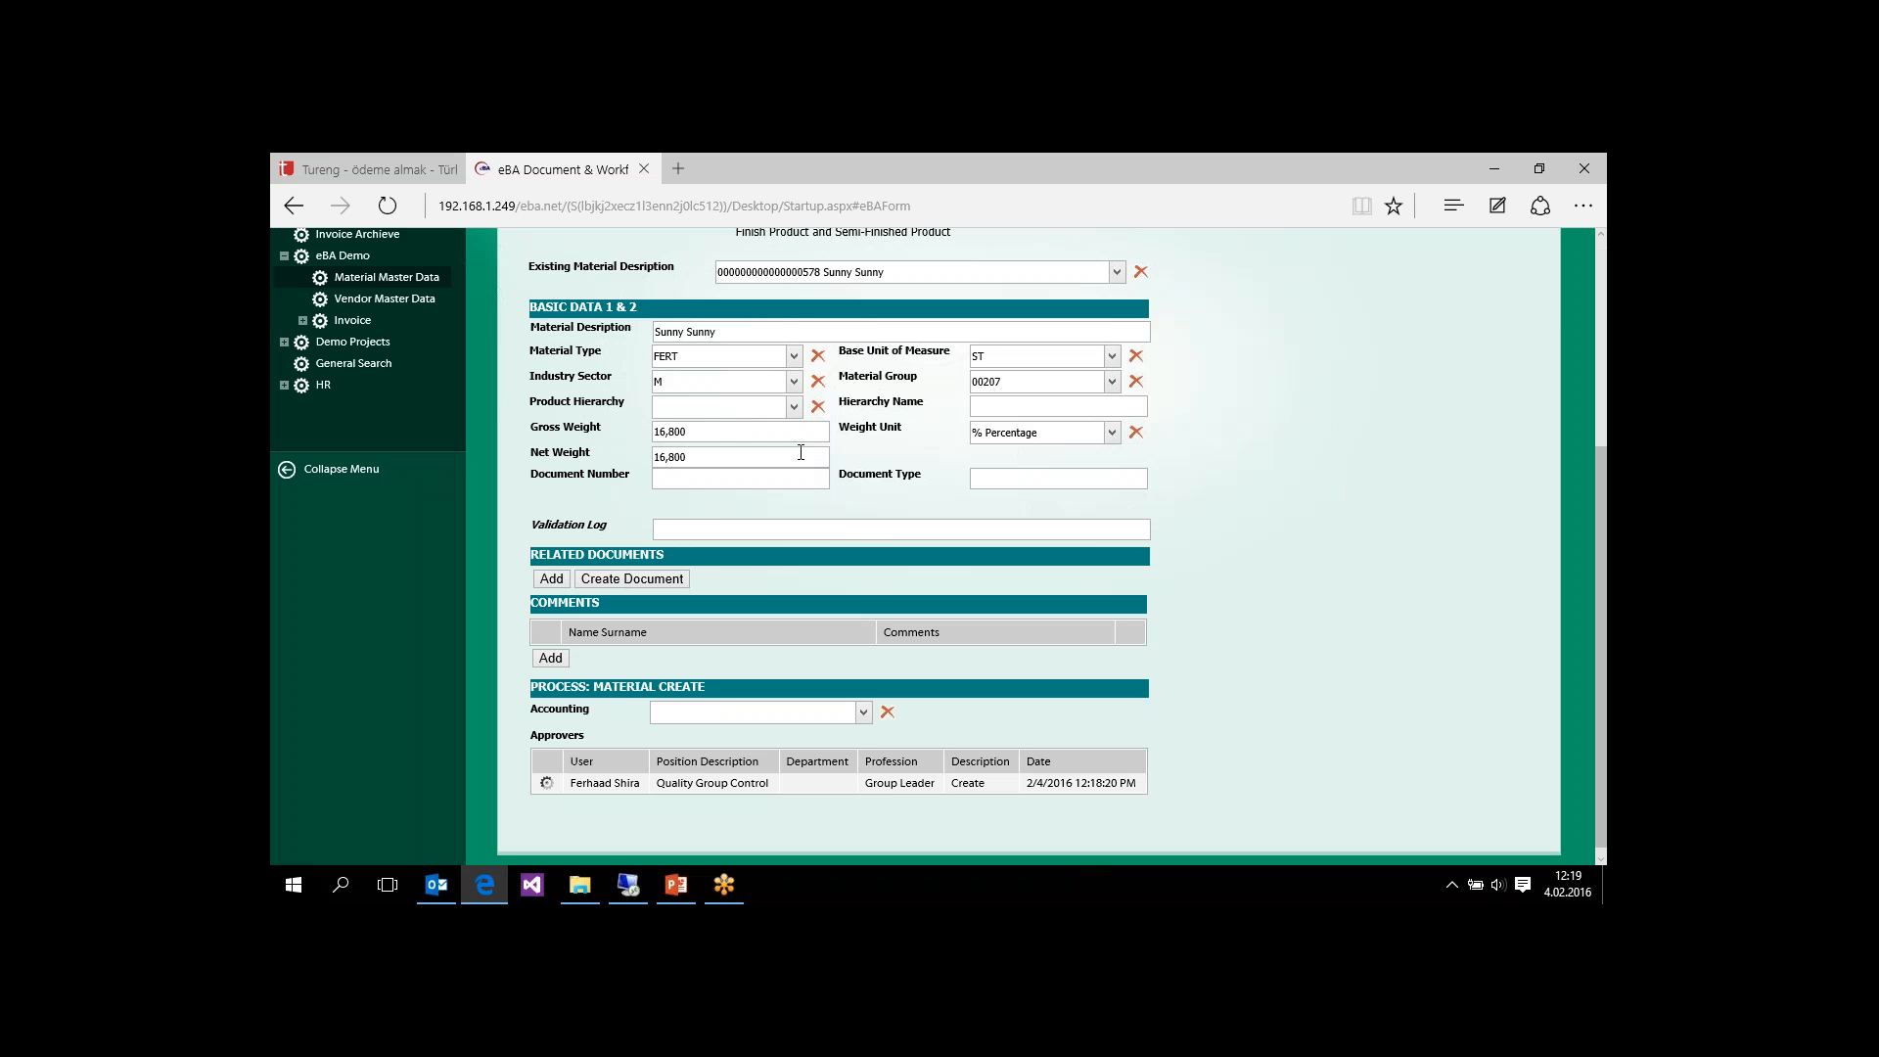
Step: Assign the Secretary of the Accounting department as the Accounting approver in the Material Create process
scroll(1603, 474, "down", 1)
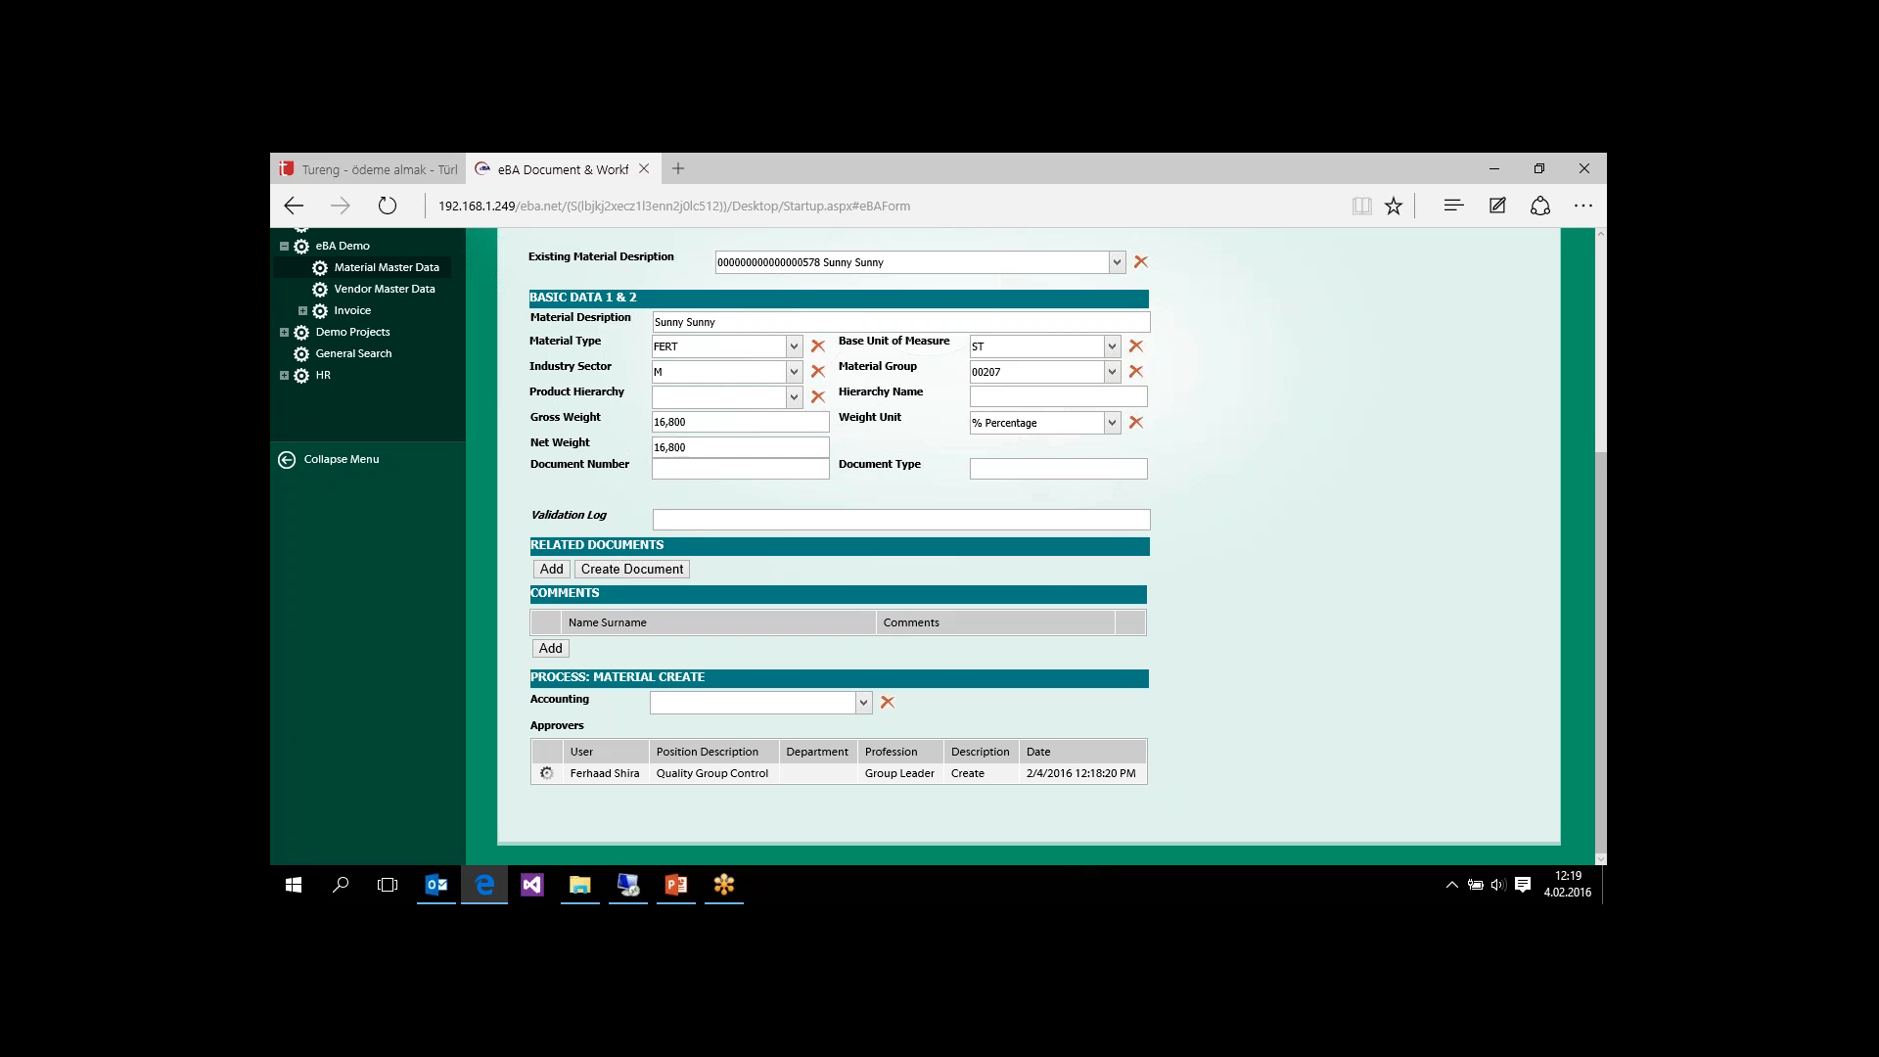
left_click(864, 704)
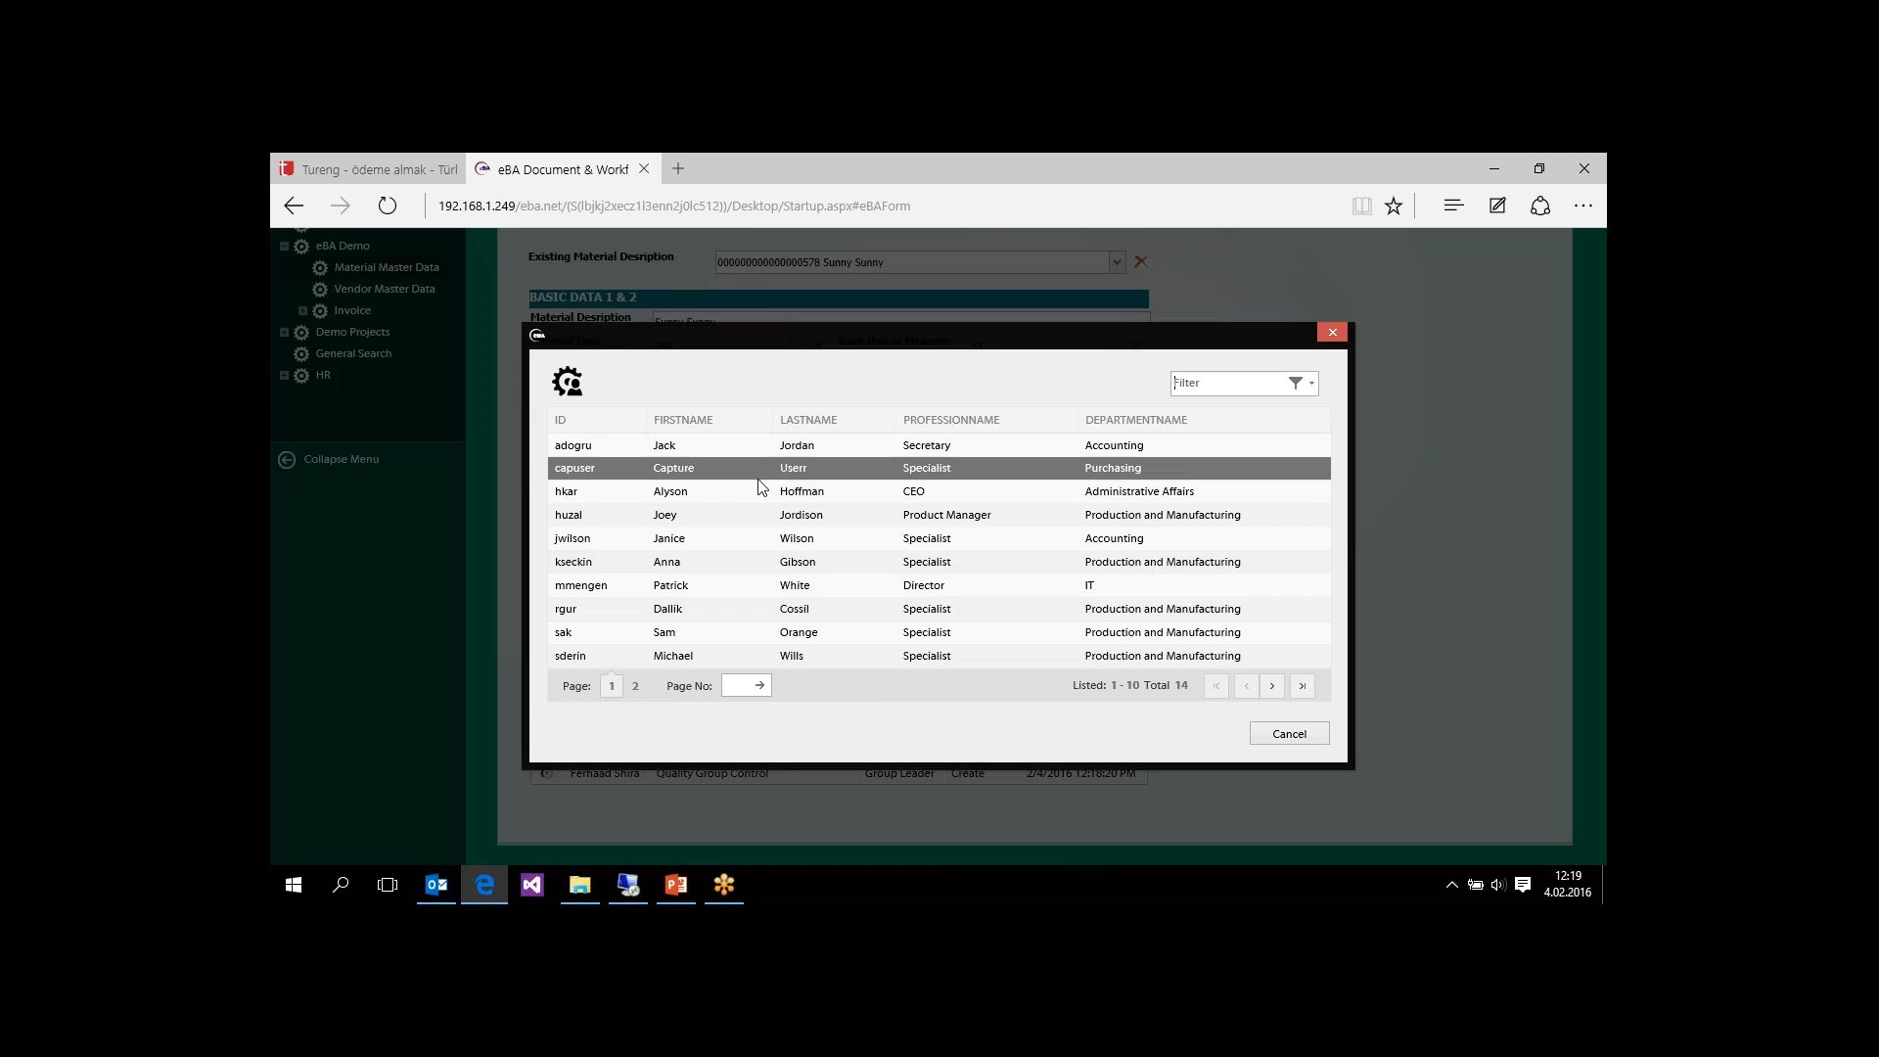
left_click(969, 449)
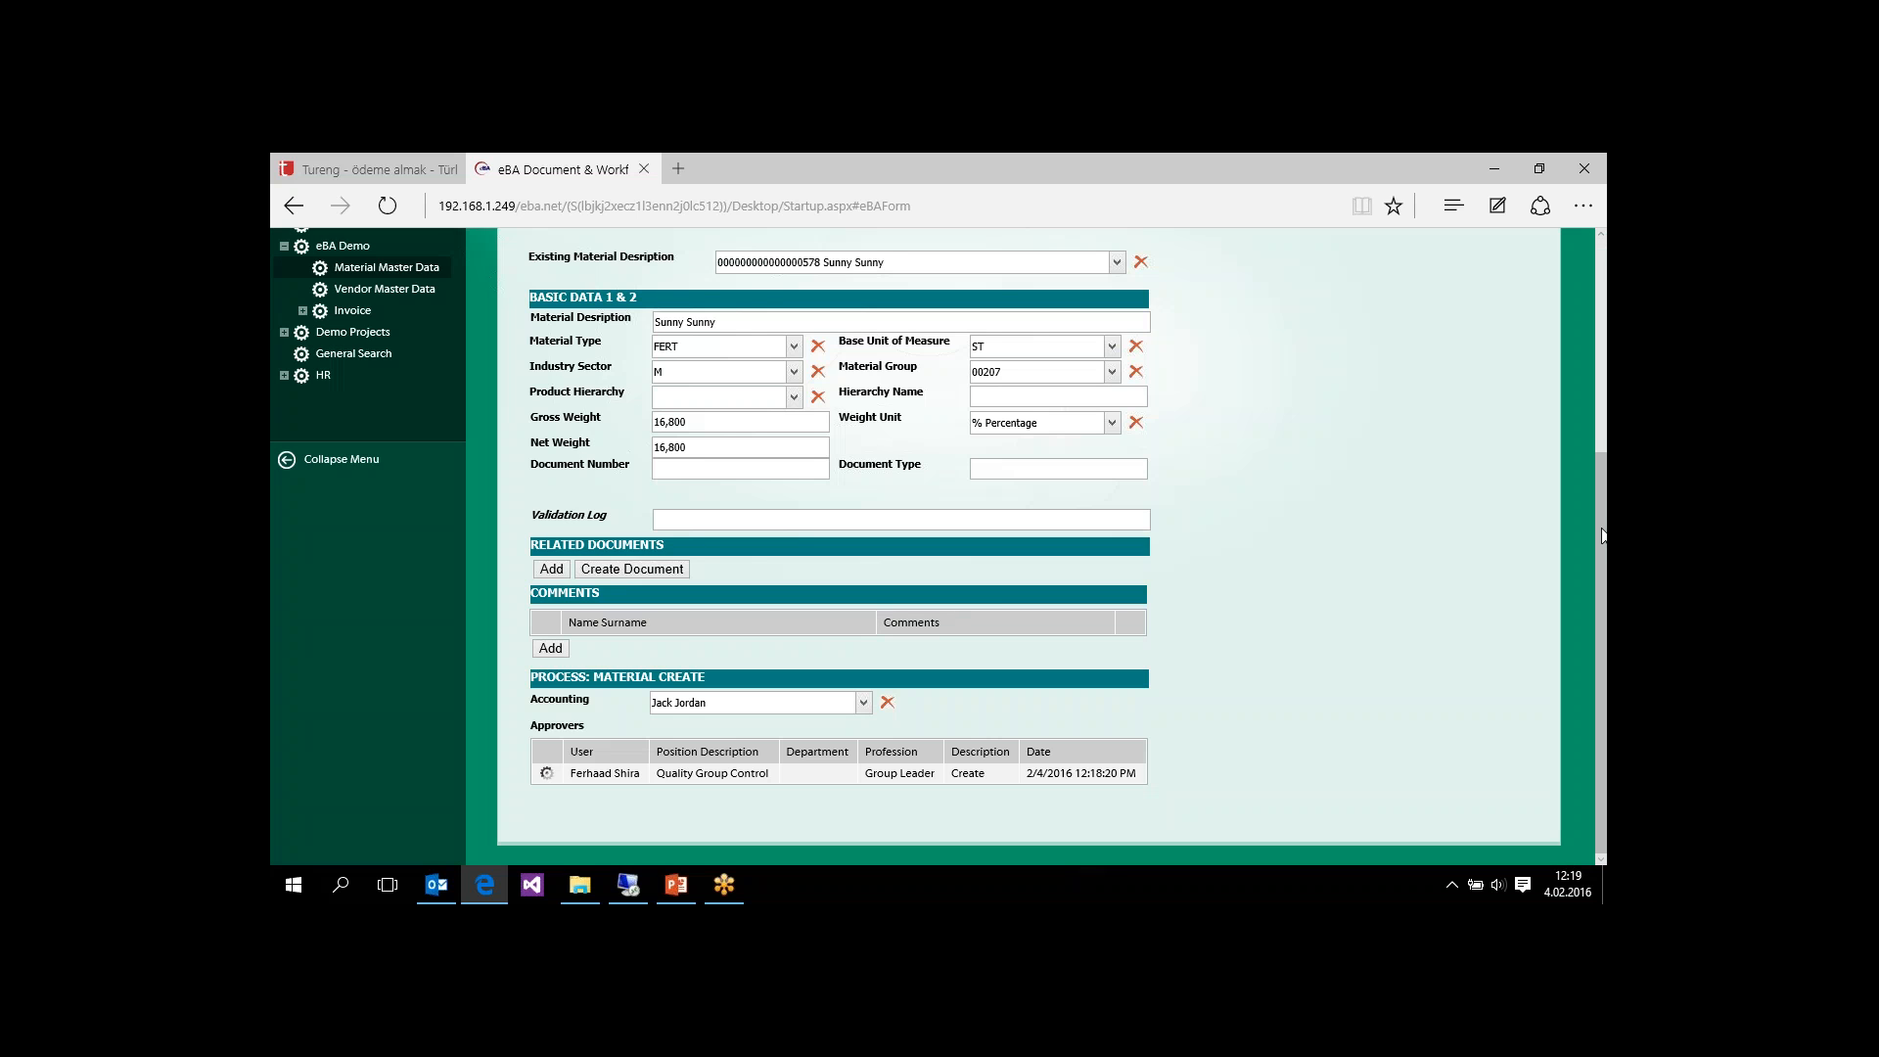
Step: Send the completed material master request and view its flow properties and history
left_click_drag(1602, 537, 1602, 389)
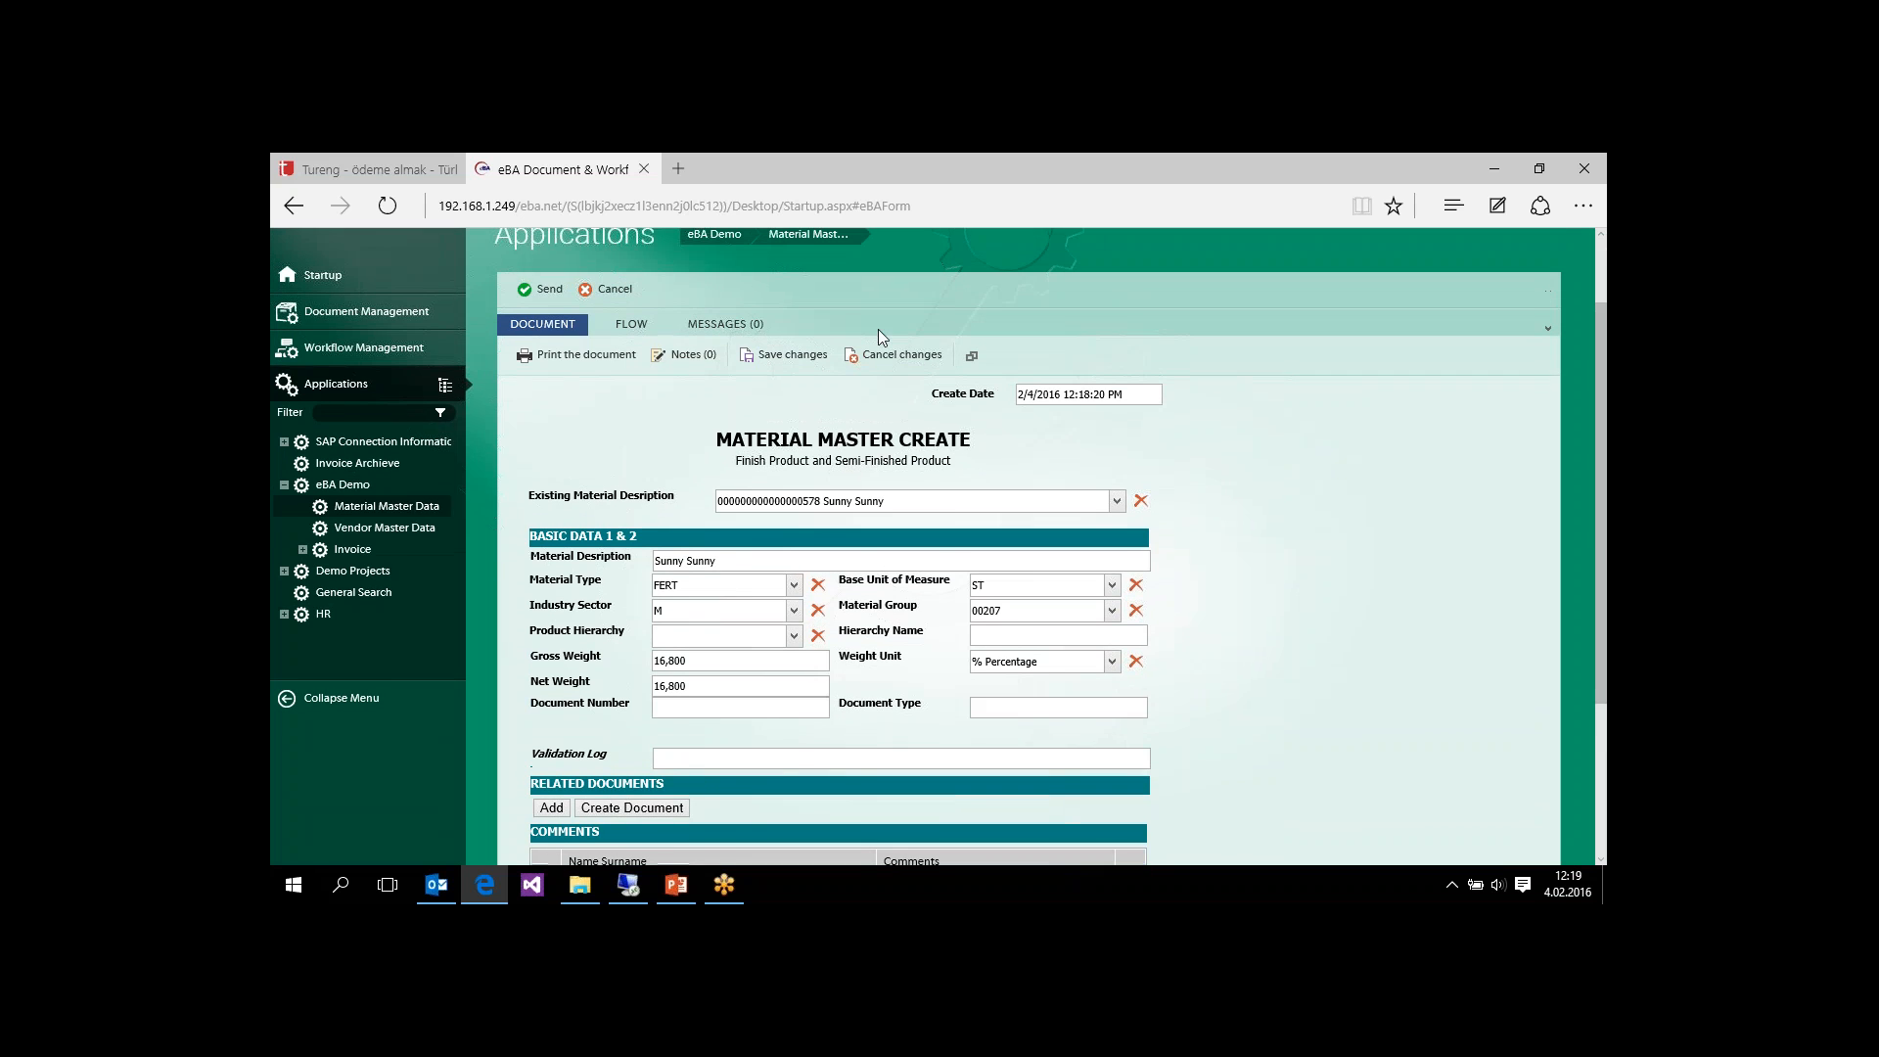
left_click(544, 296)
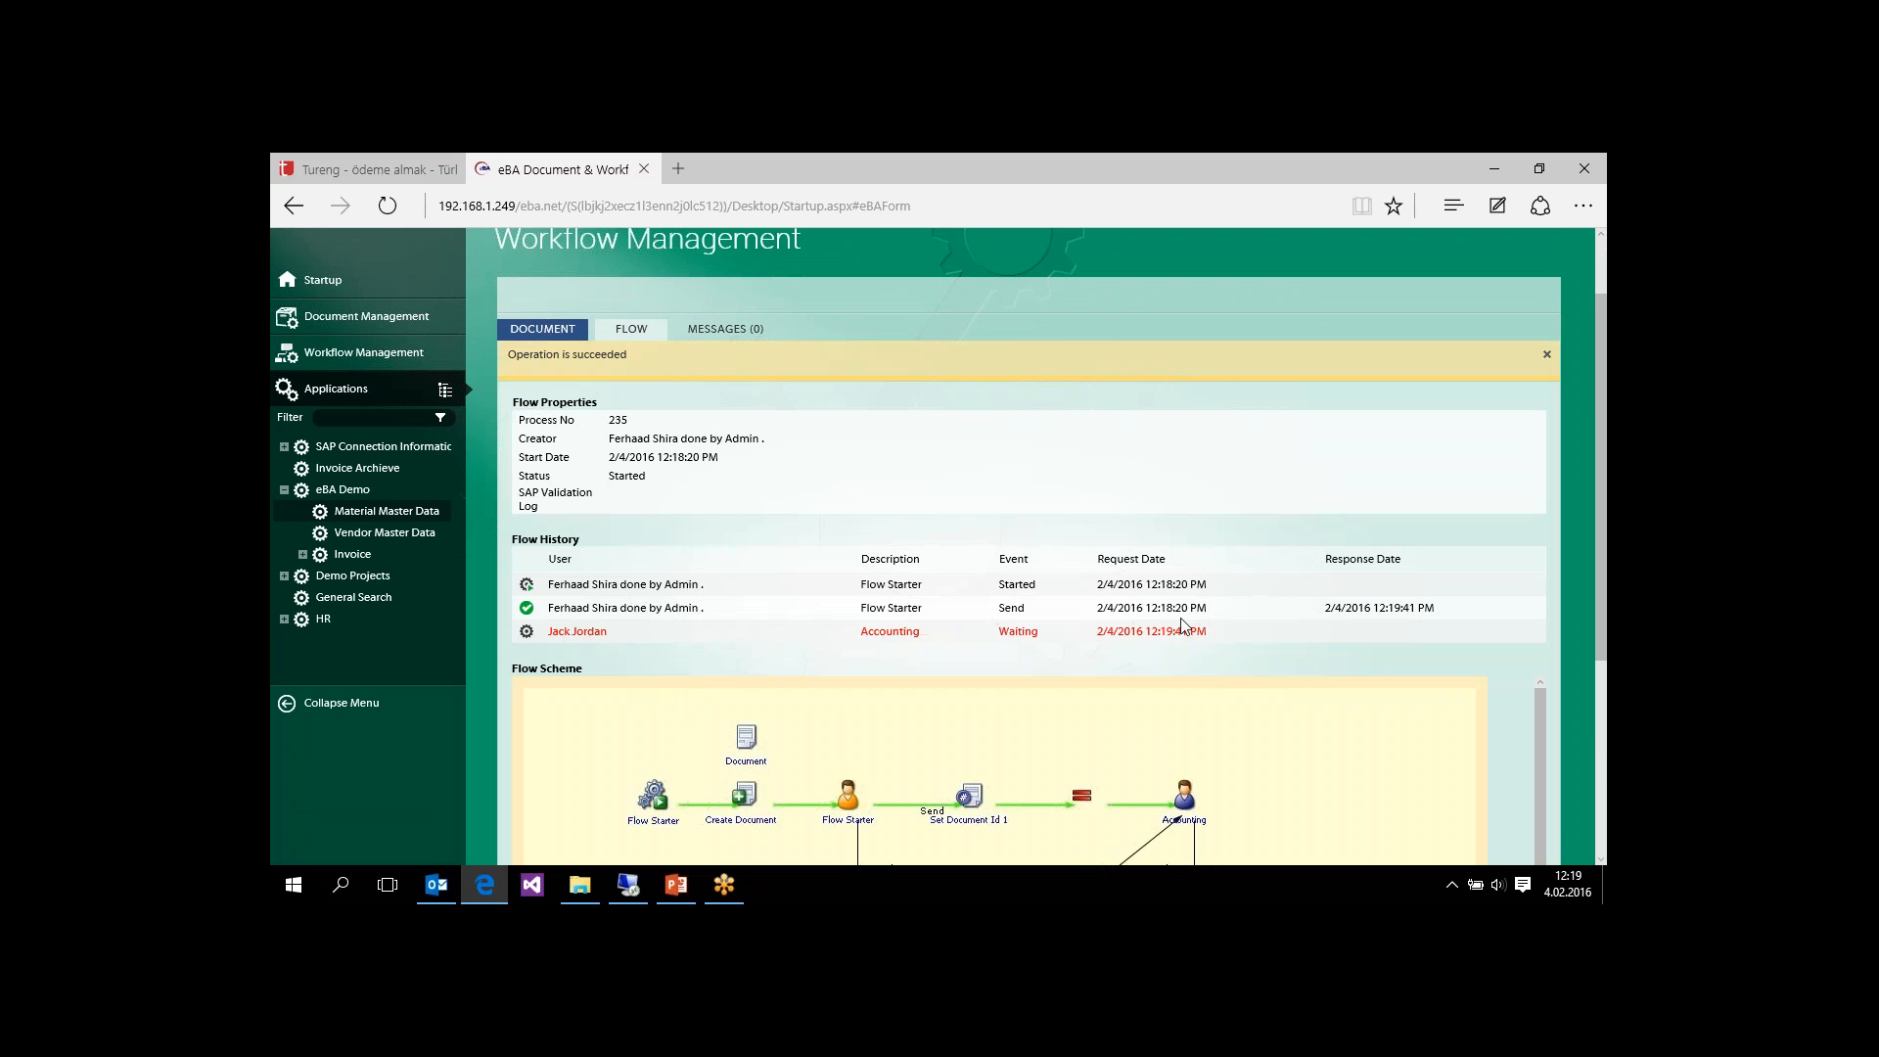
left_click_drag(1606, 482, 1599, 393)
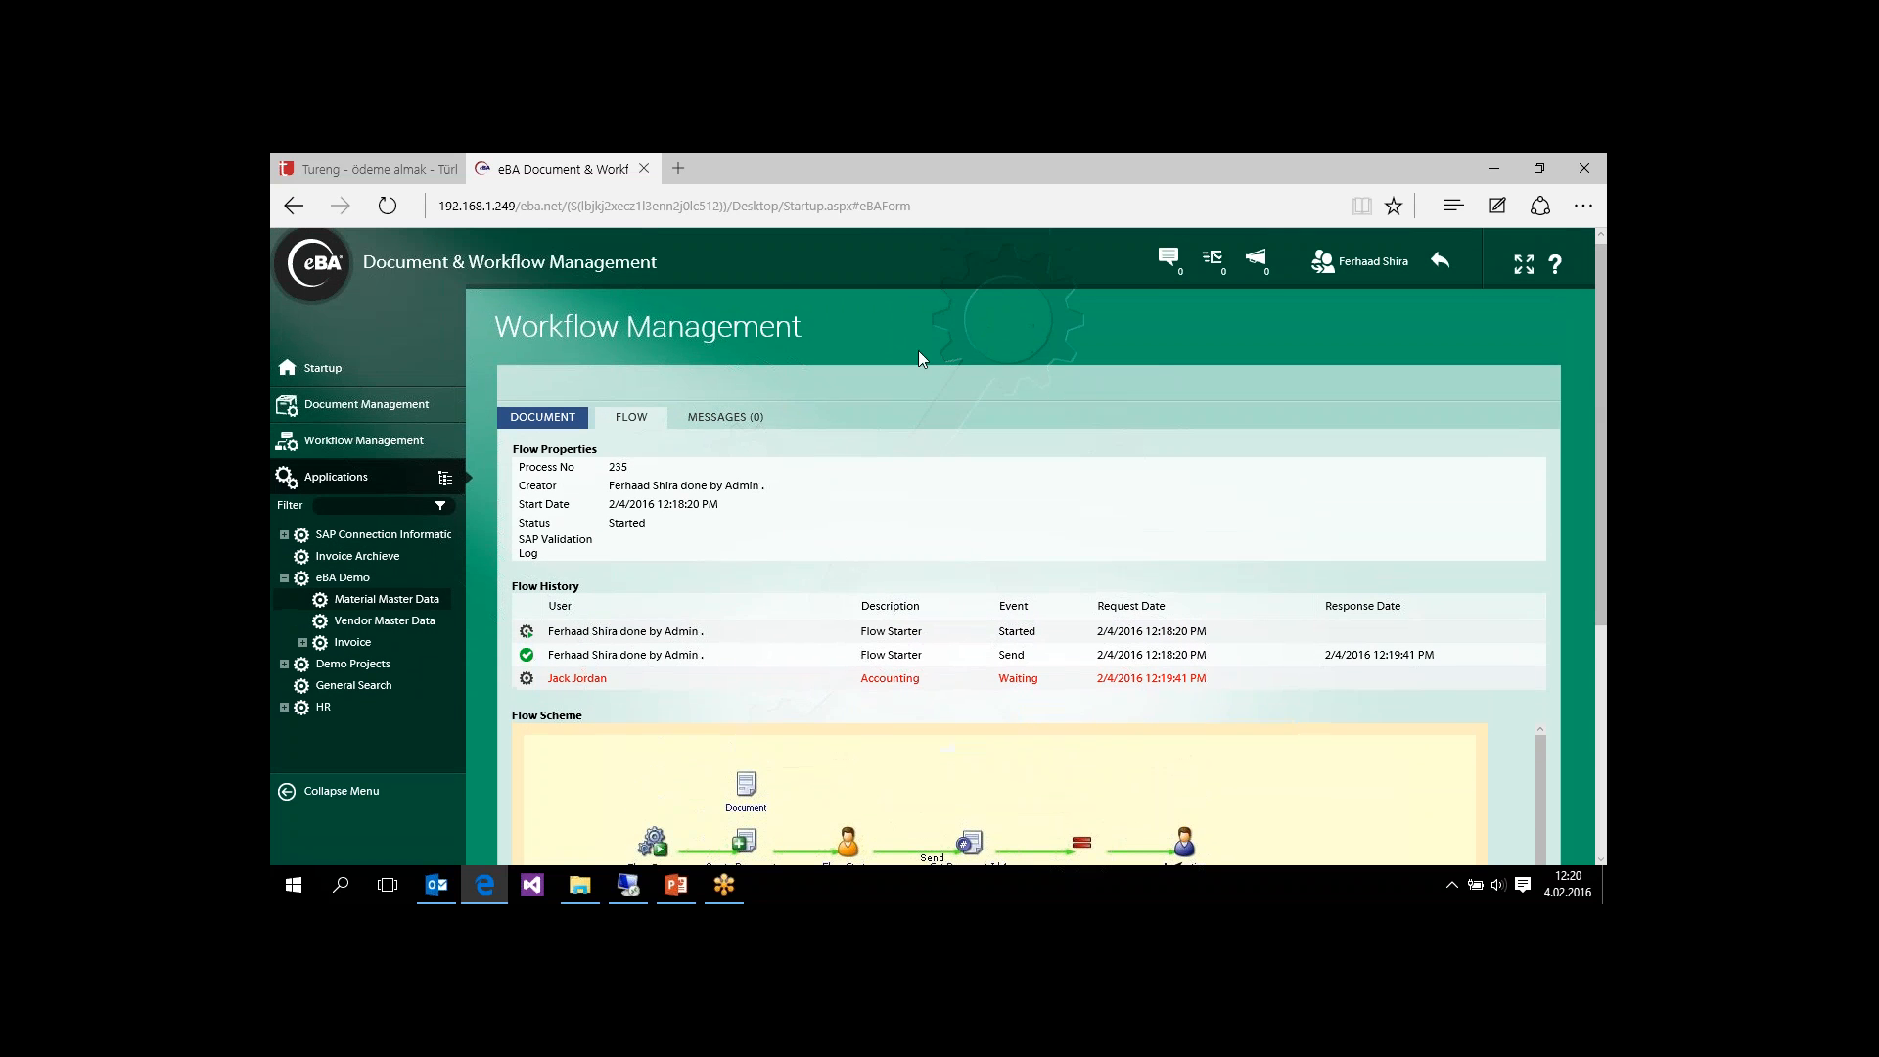
Step: Return to the admin account from the dashboard and log in as the chosen accounting approver
left_click(329, 369)
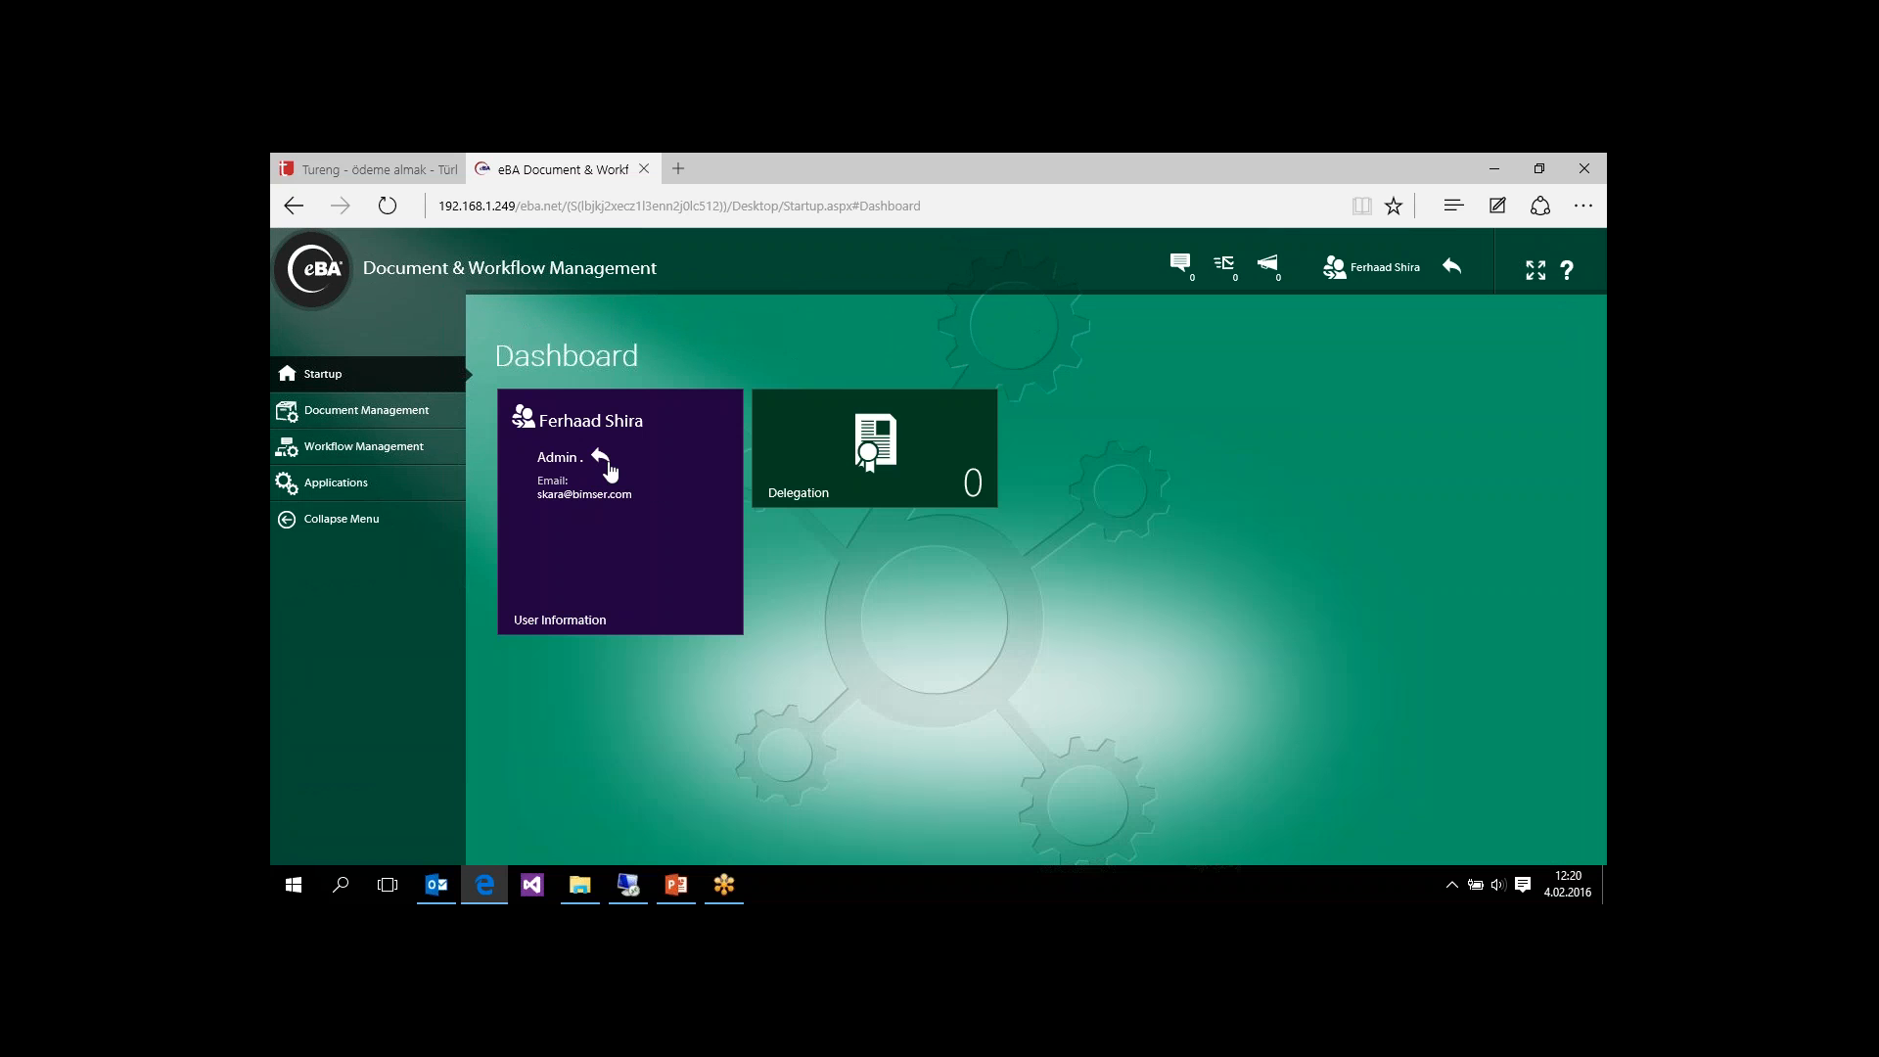
left_click(604, 462)
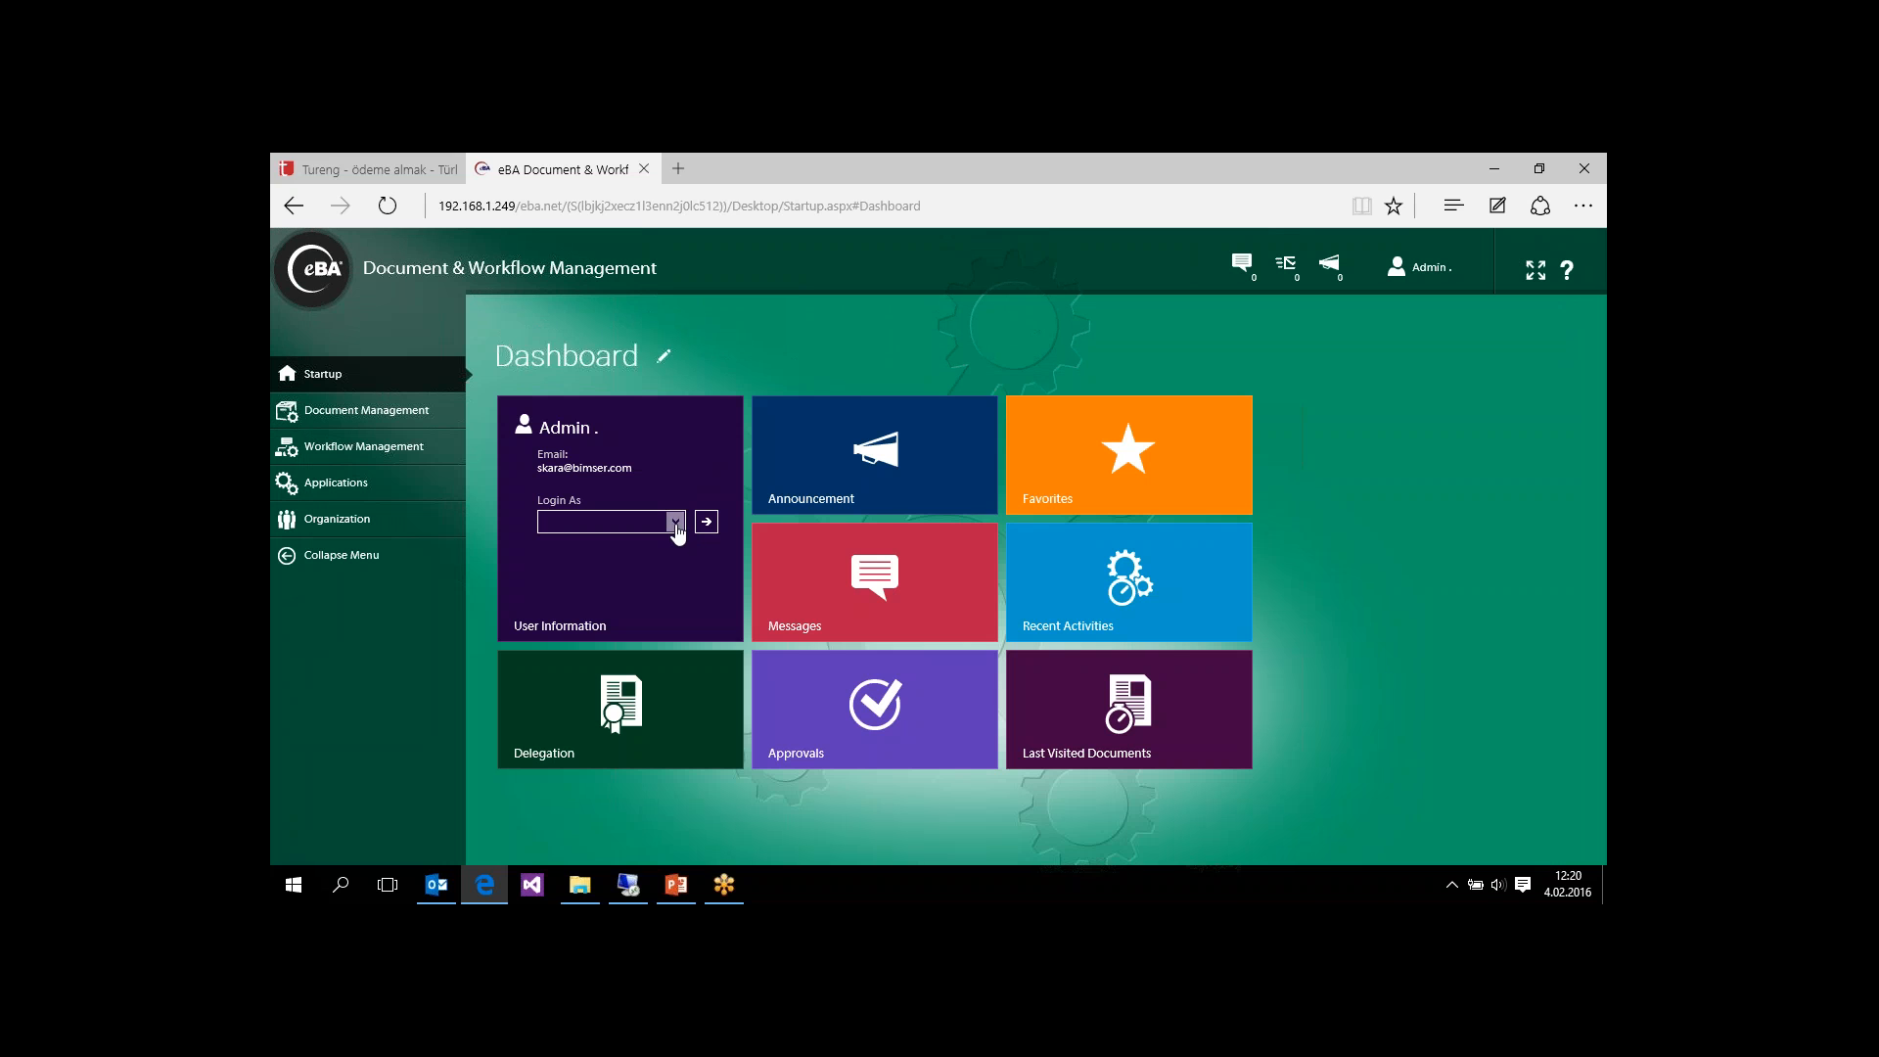
left_click(676, 524)
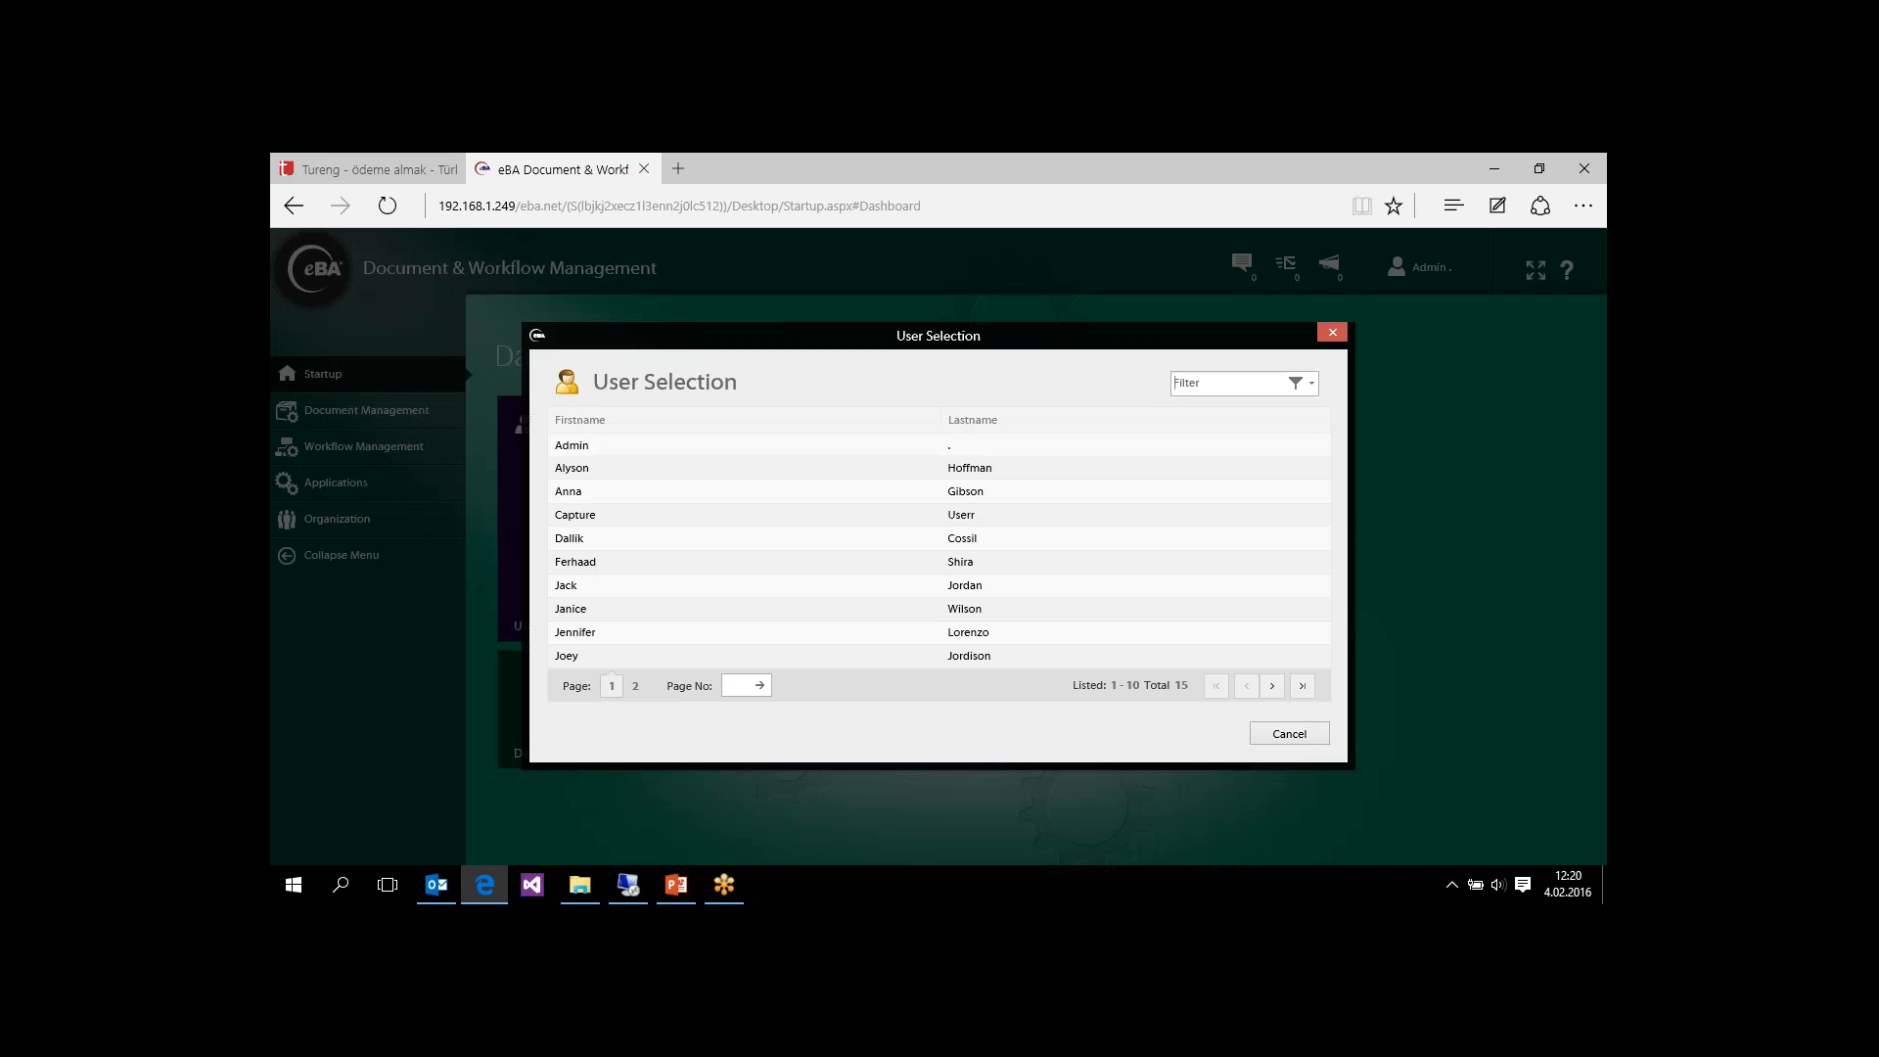
left_click(590, 590)
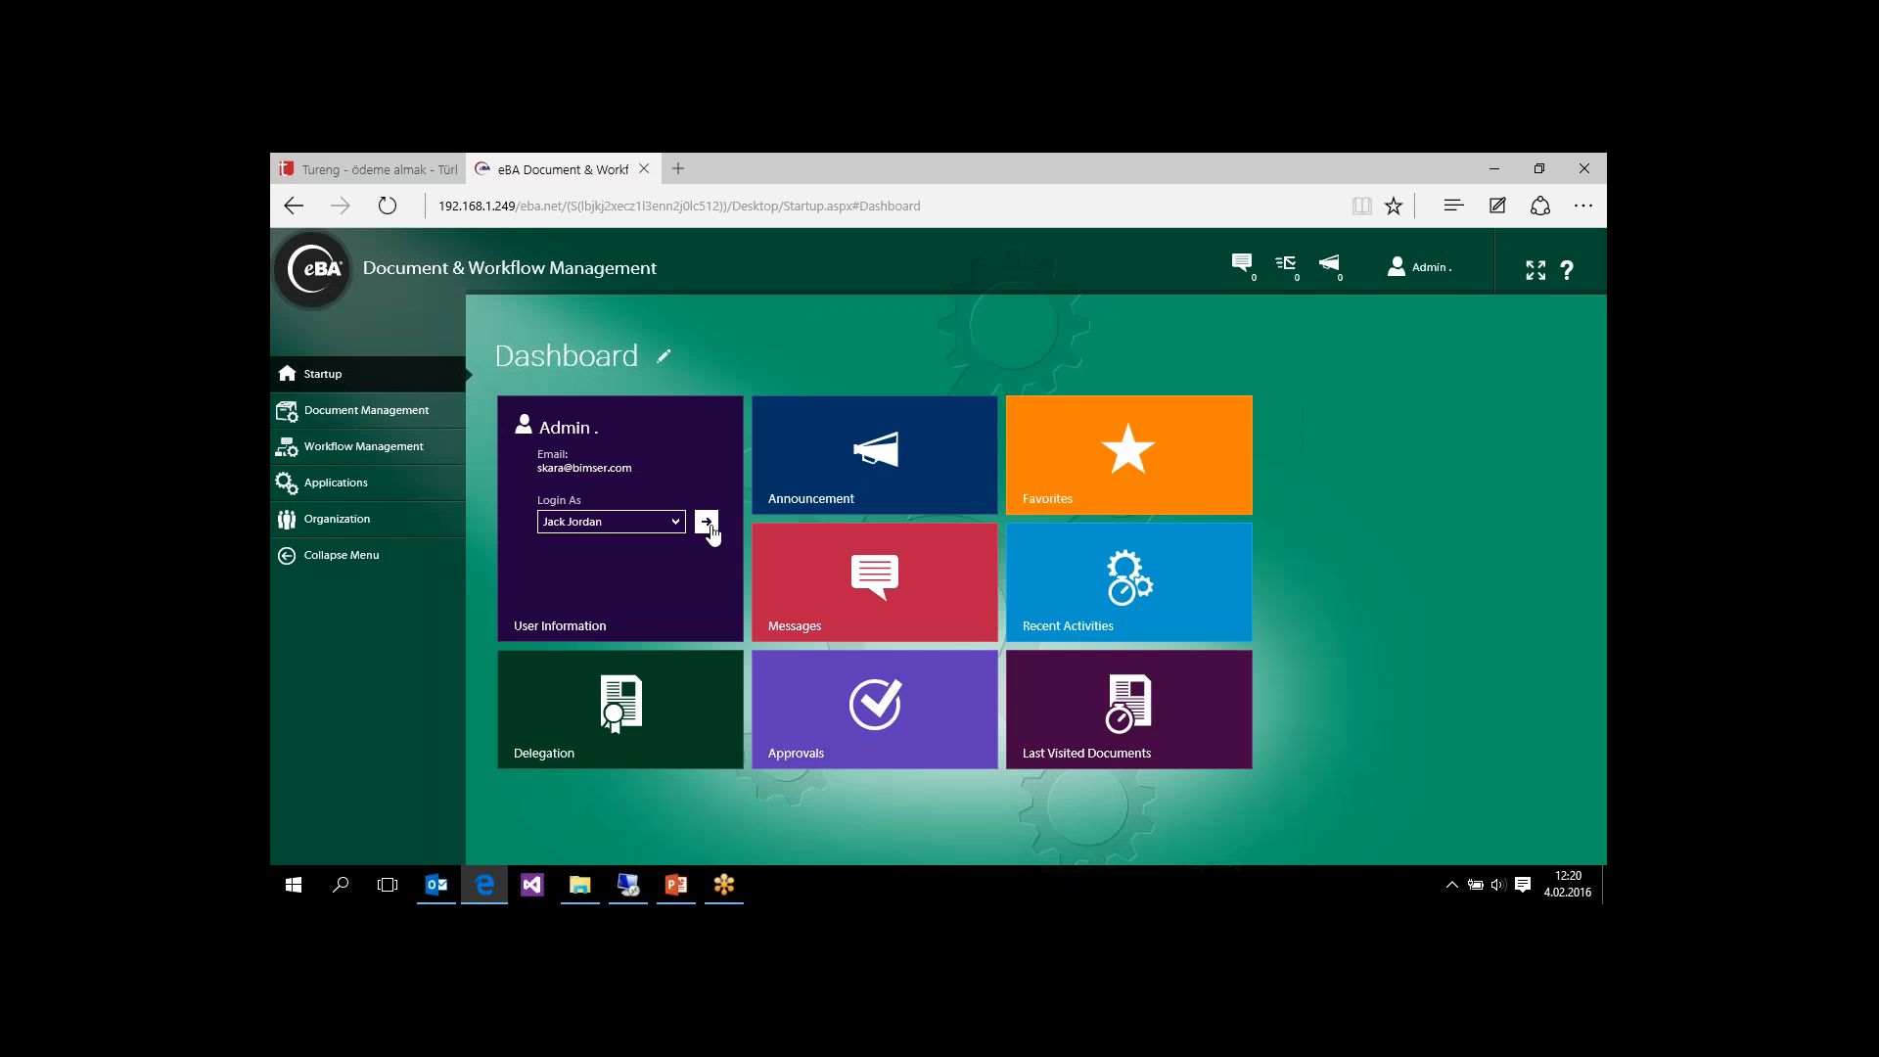
left_click(707, 524)
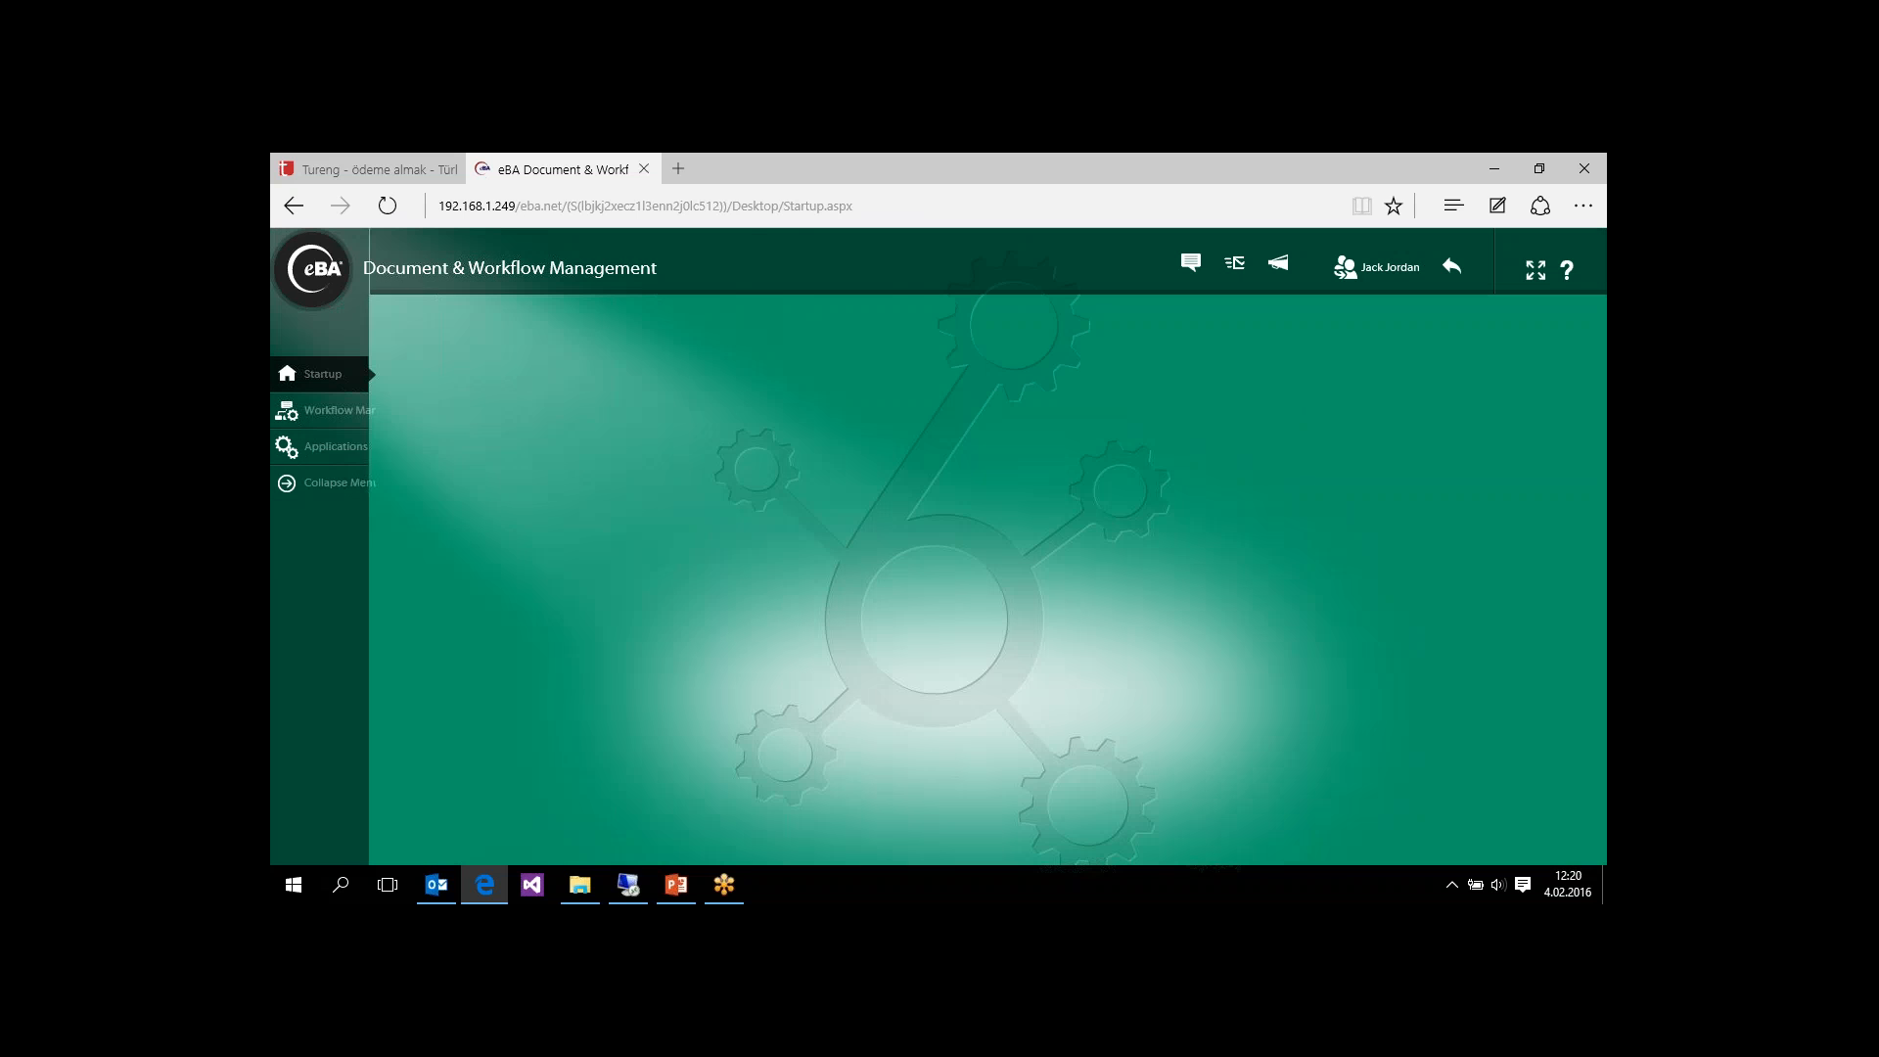
Step: Open the pending Material Master Data request from the approver's workflow approvals
left_click(330, 415)
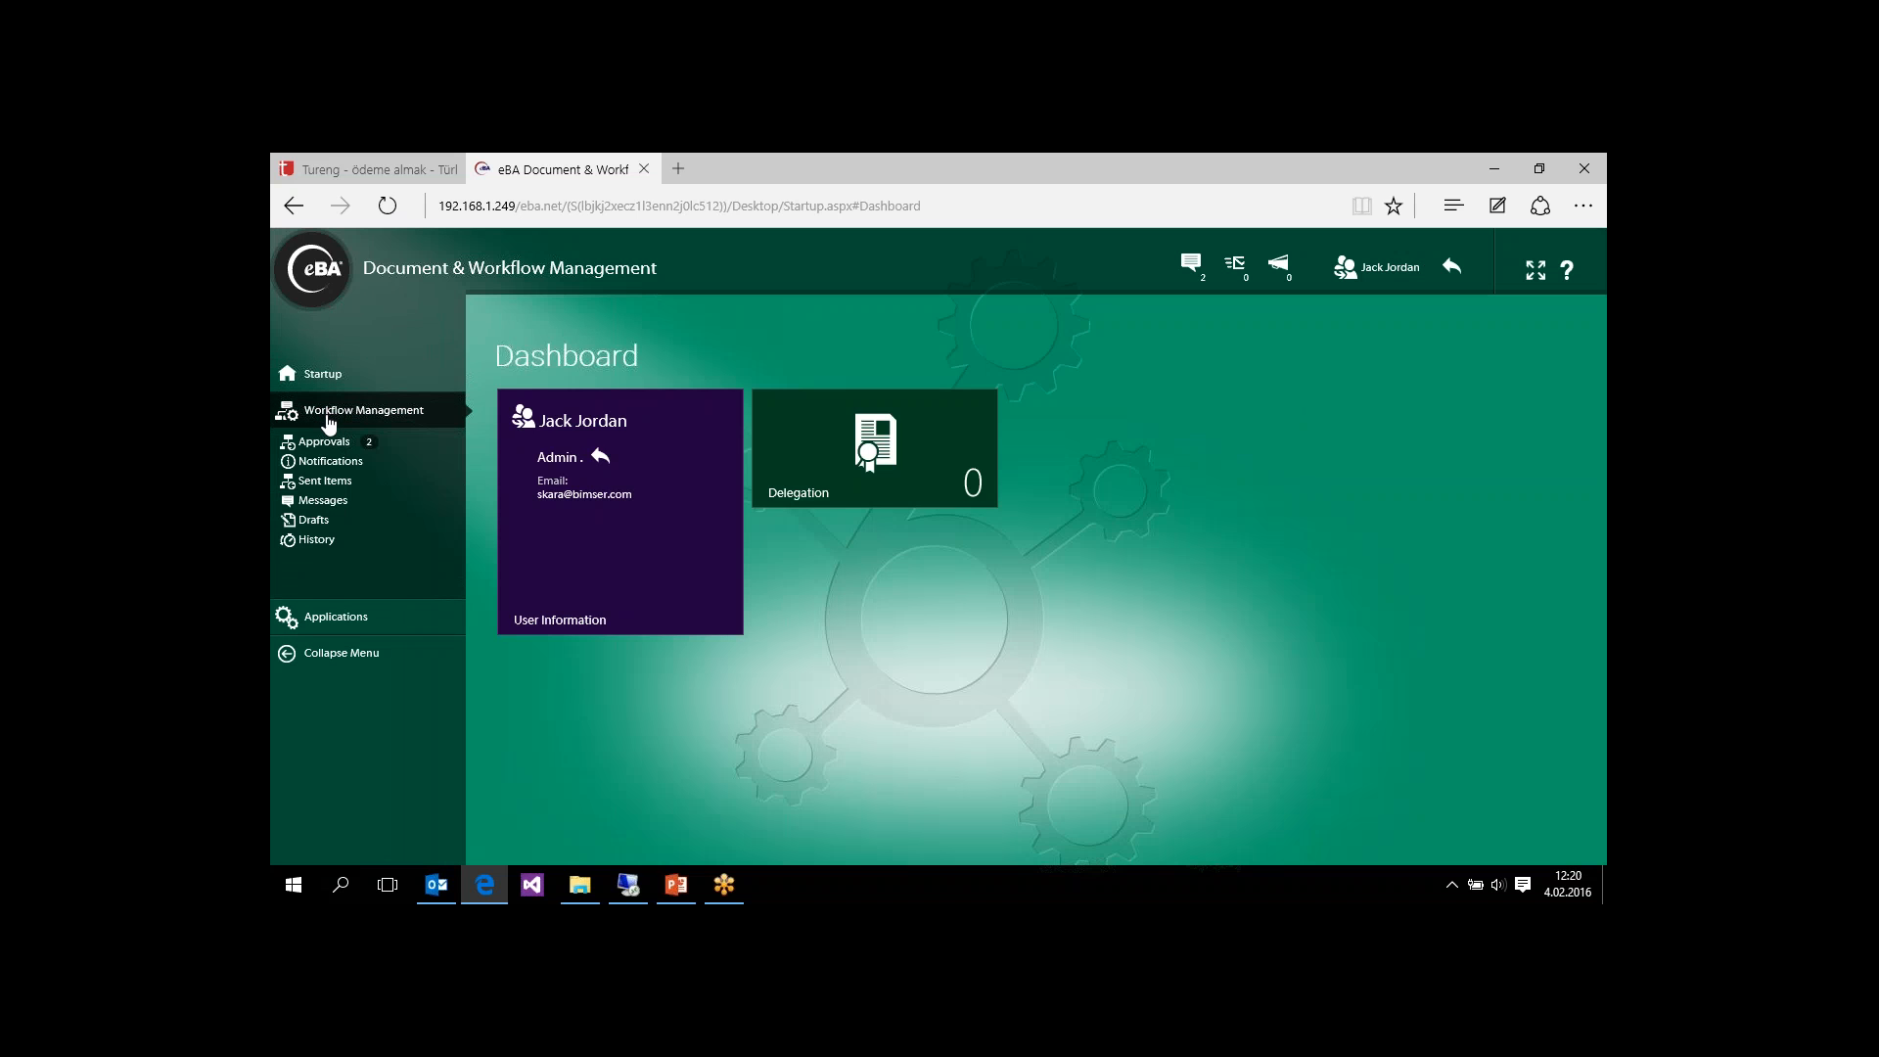
left_click(337, 449)
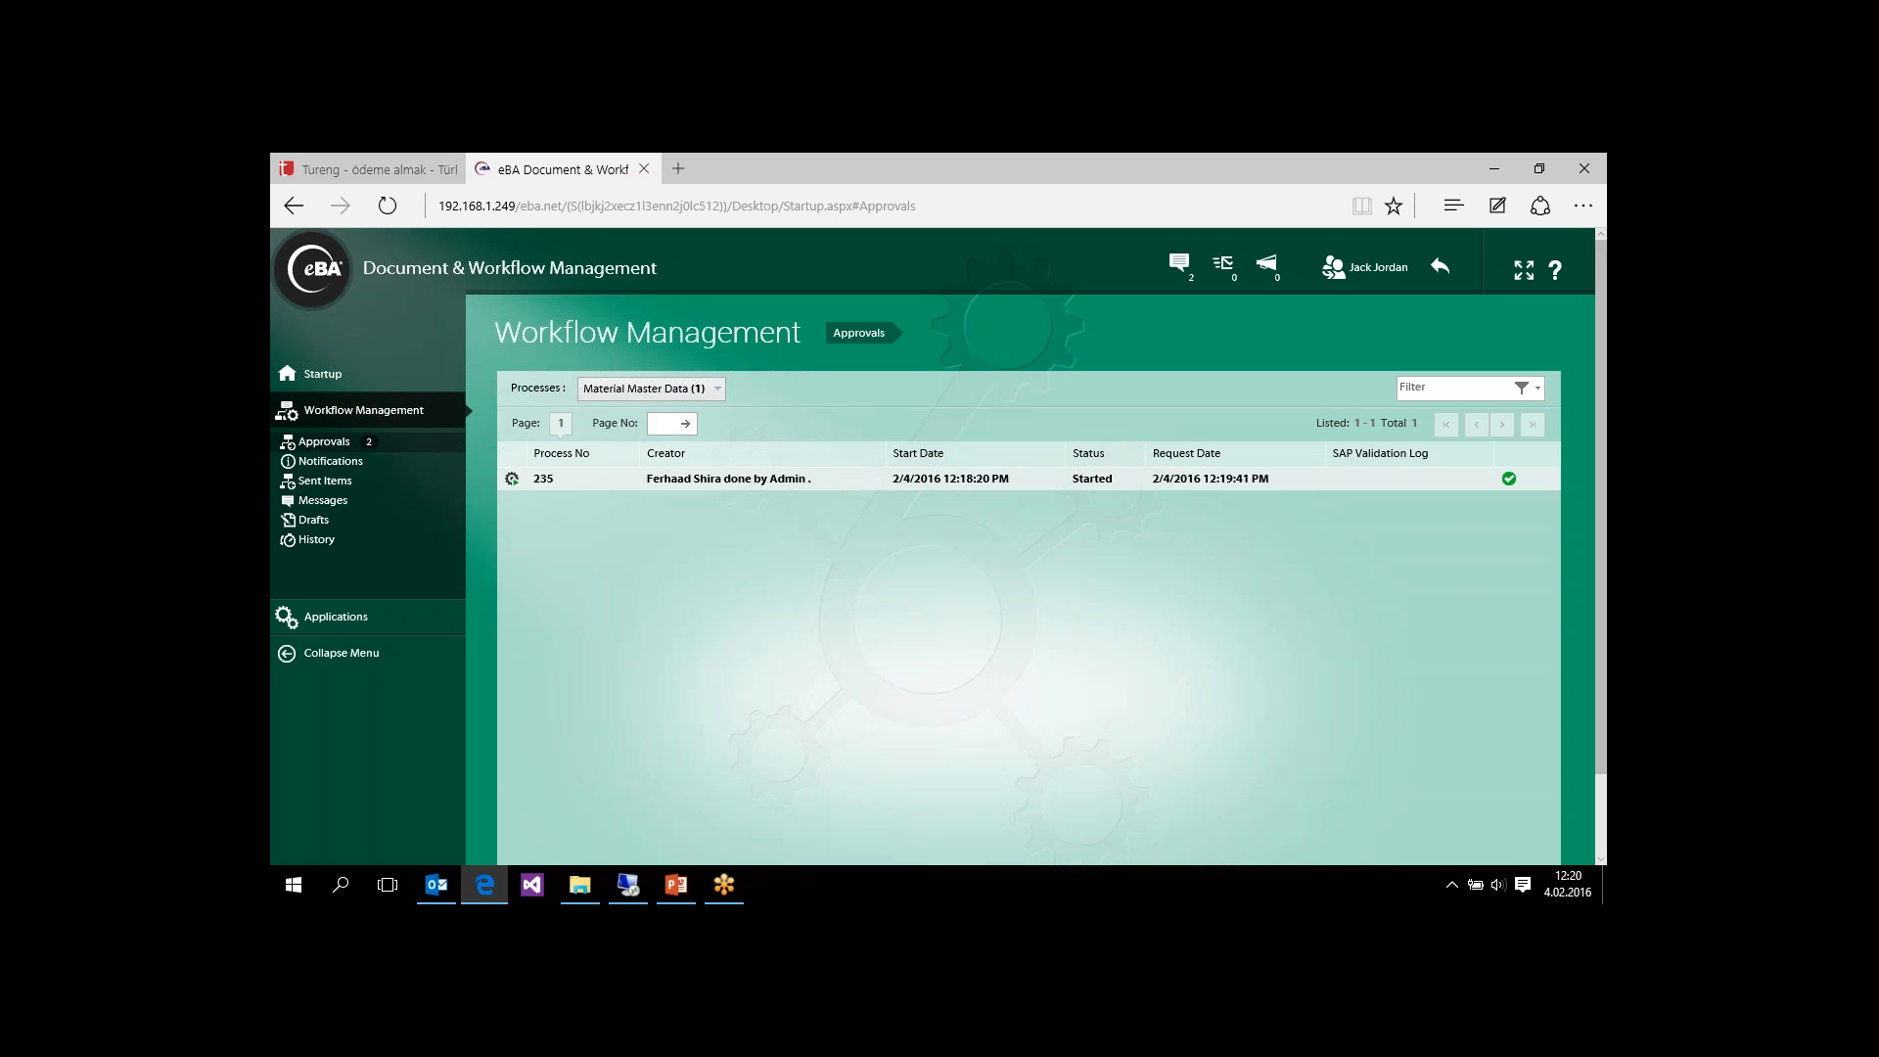
double_click(754, 487)
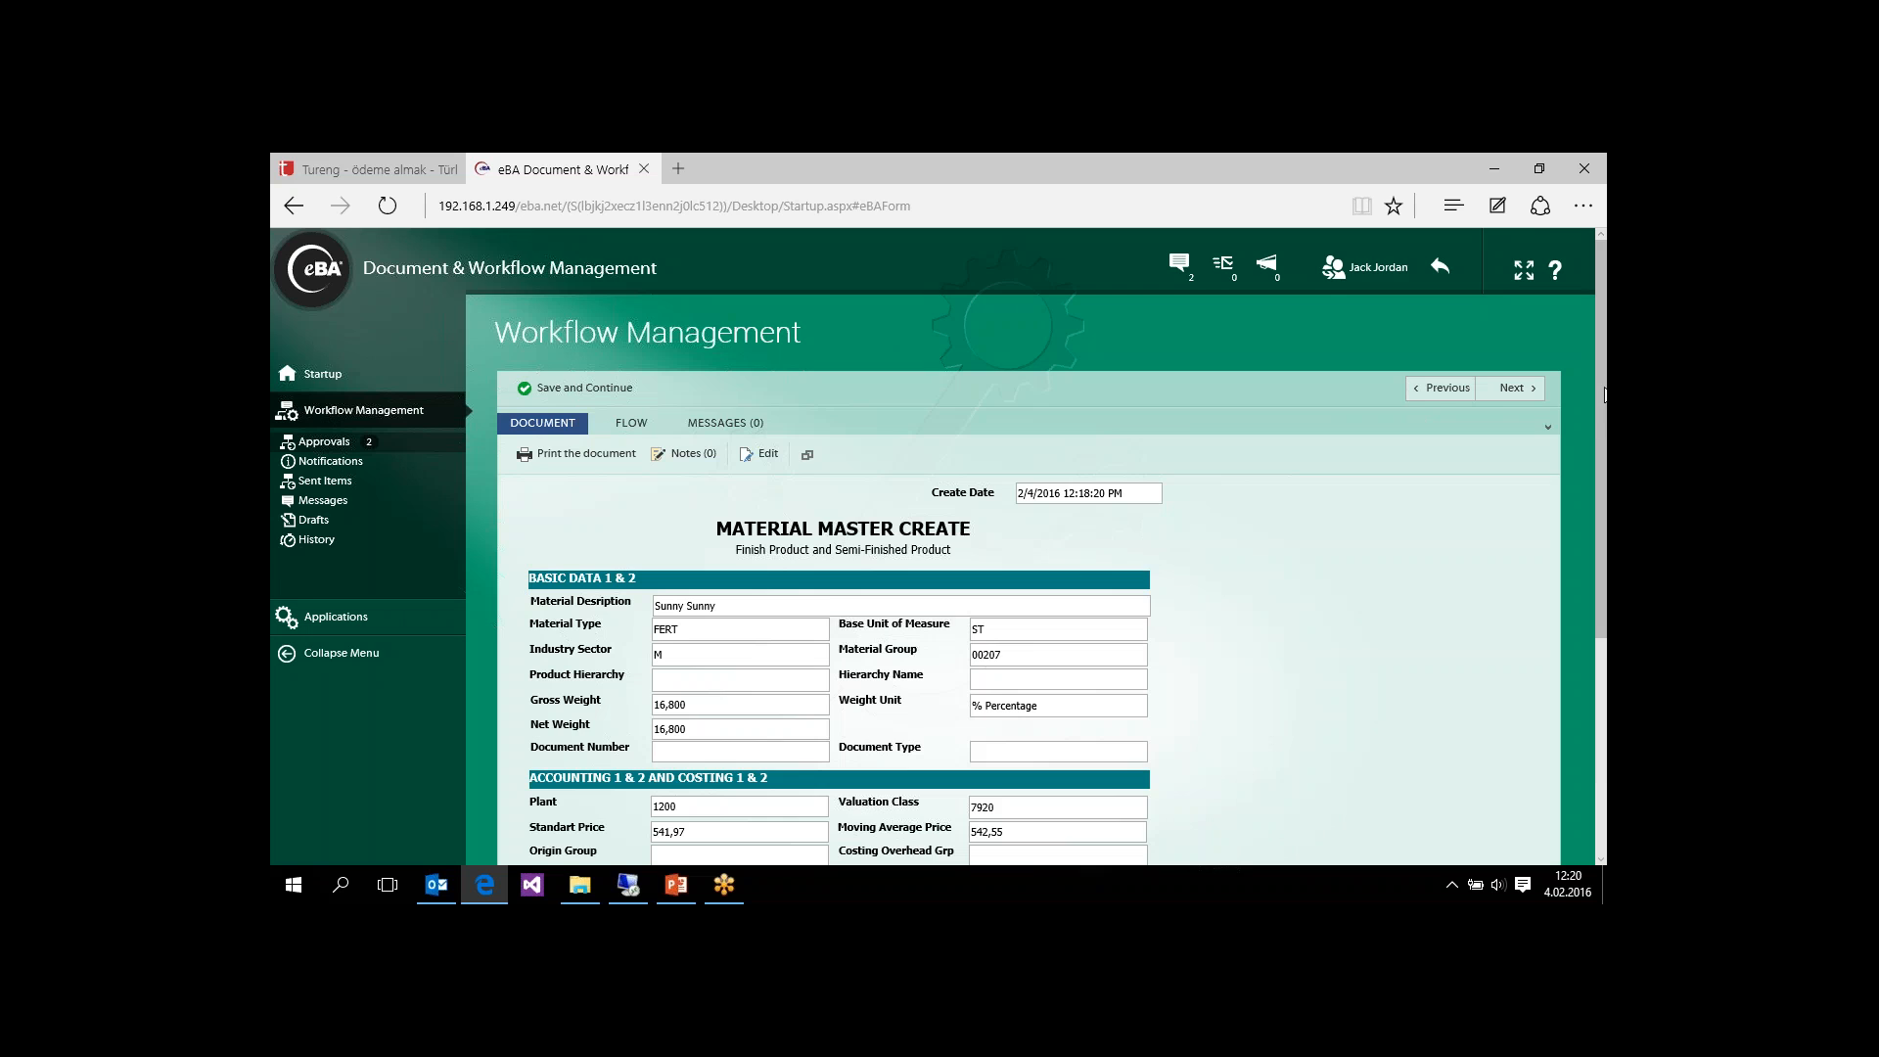
Step: Examine the request's Accounting 1 & 2 and Costing 1 & 2 section and put the form into edit mode
left_click_drag(1605, 395, 1598, 585)
left_click_drag(536, 462, 1095, 576)
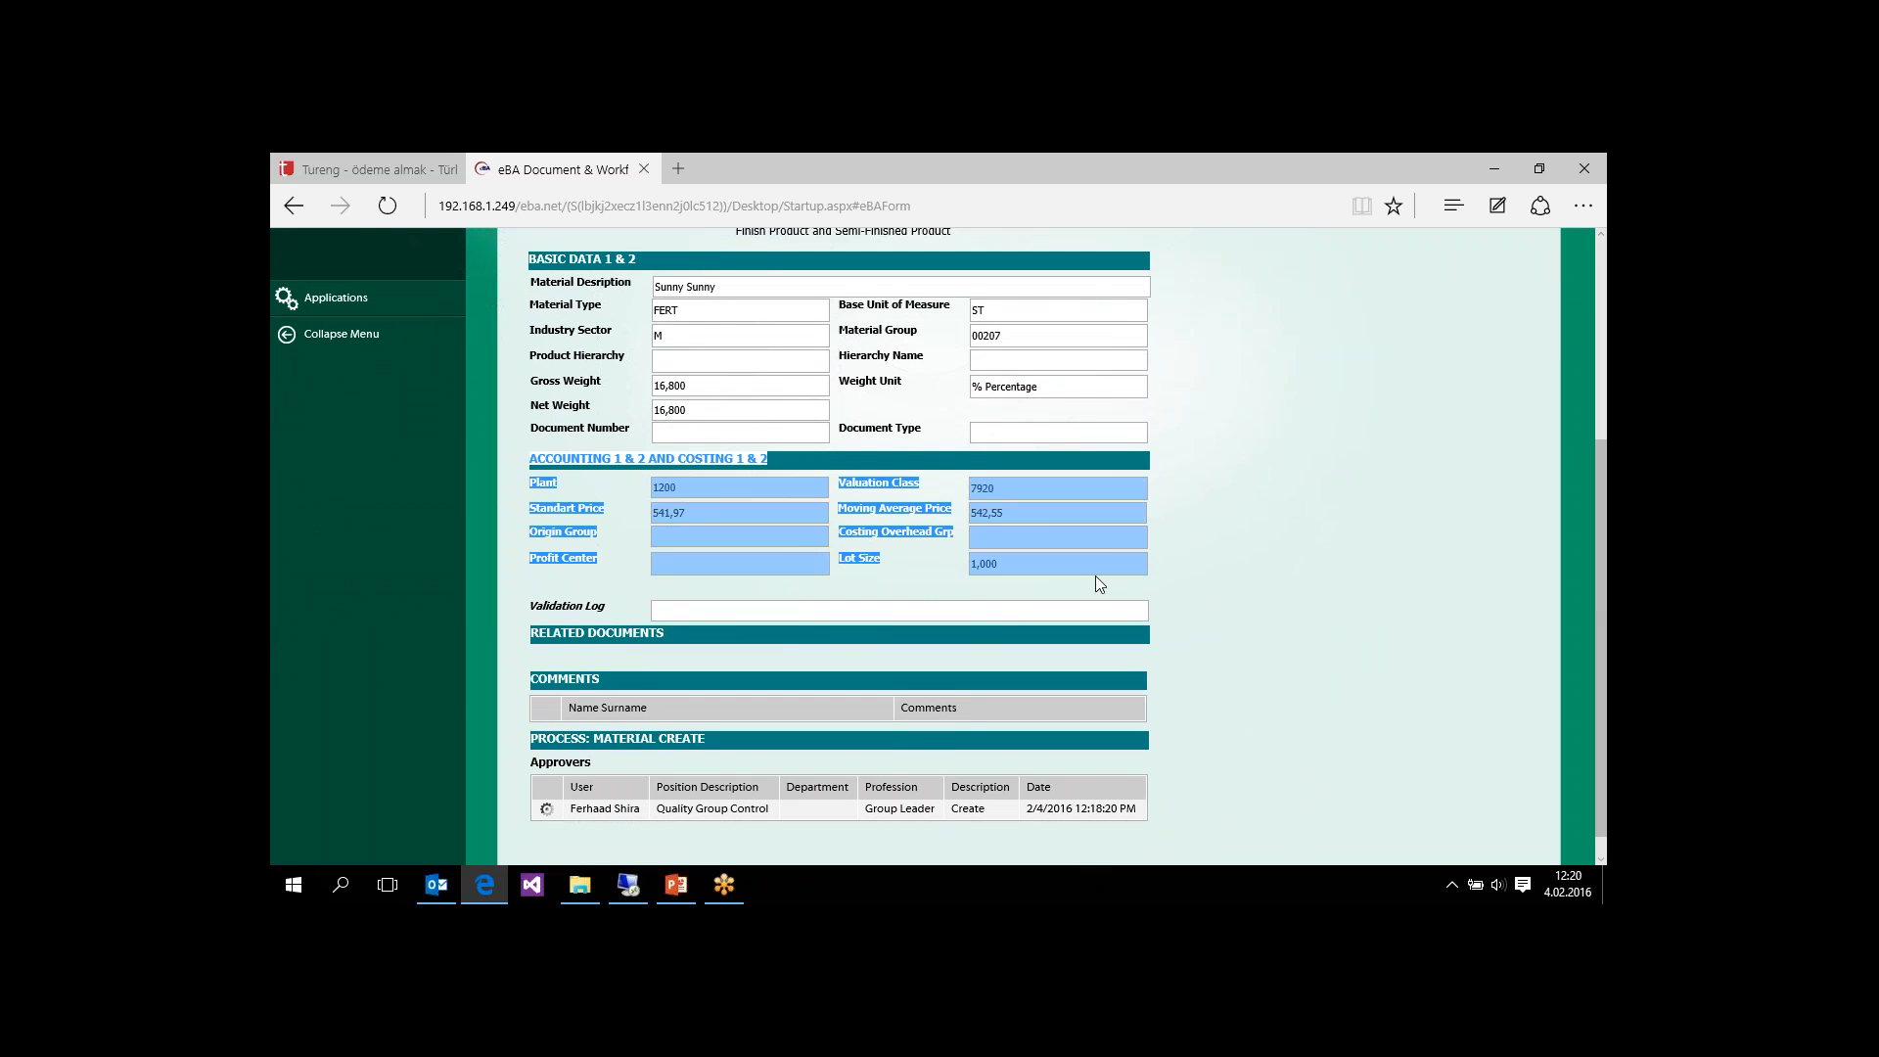
left_click(1195, 578)
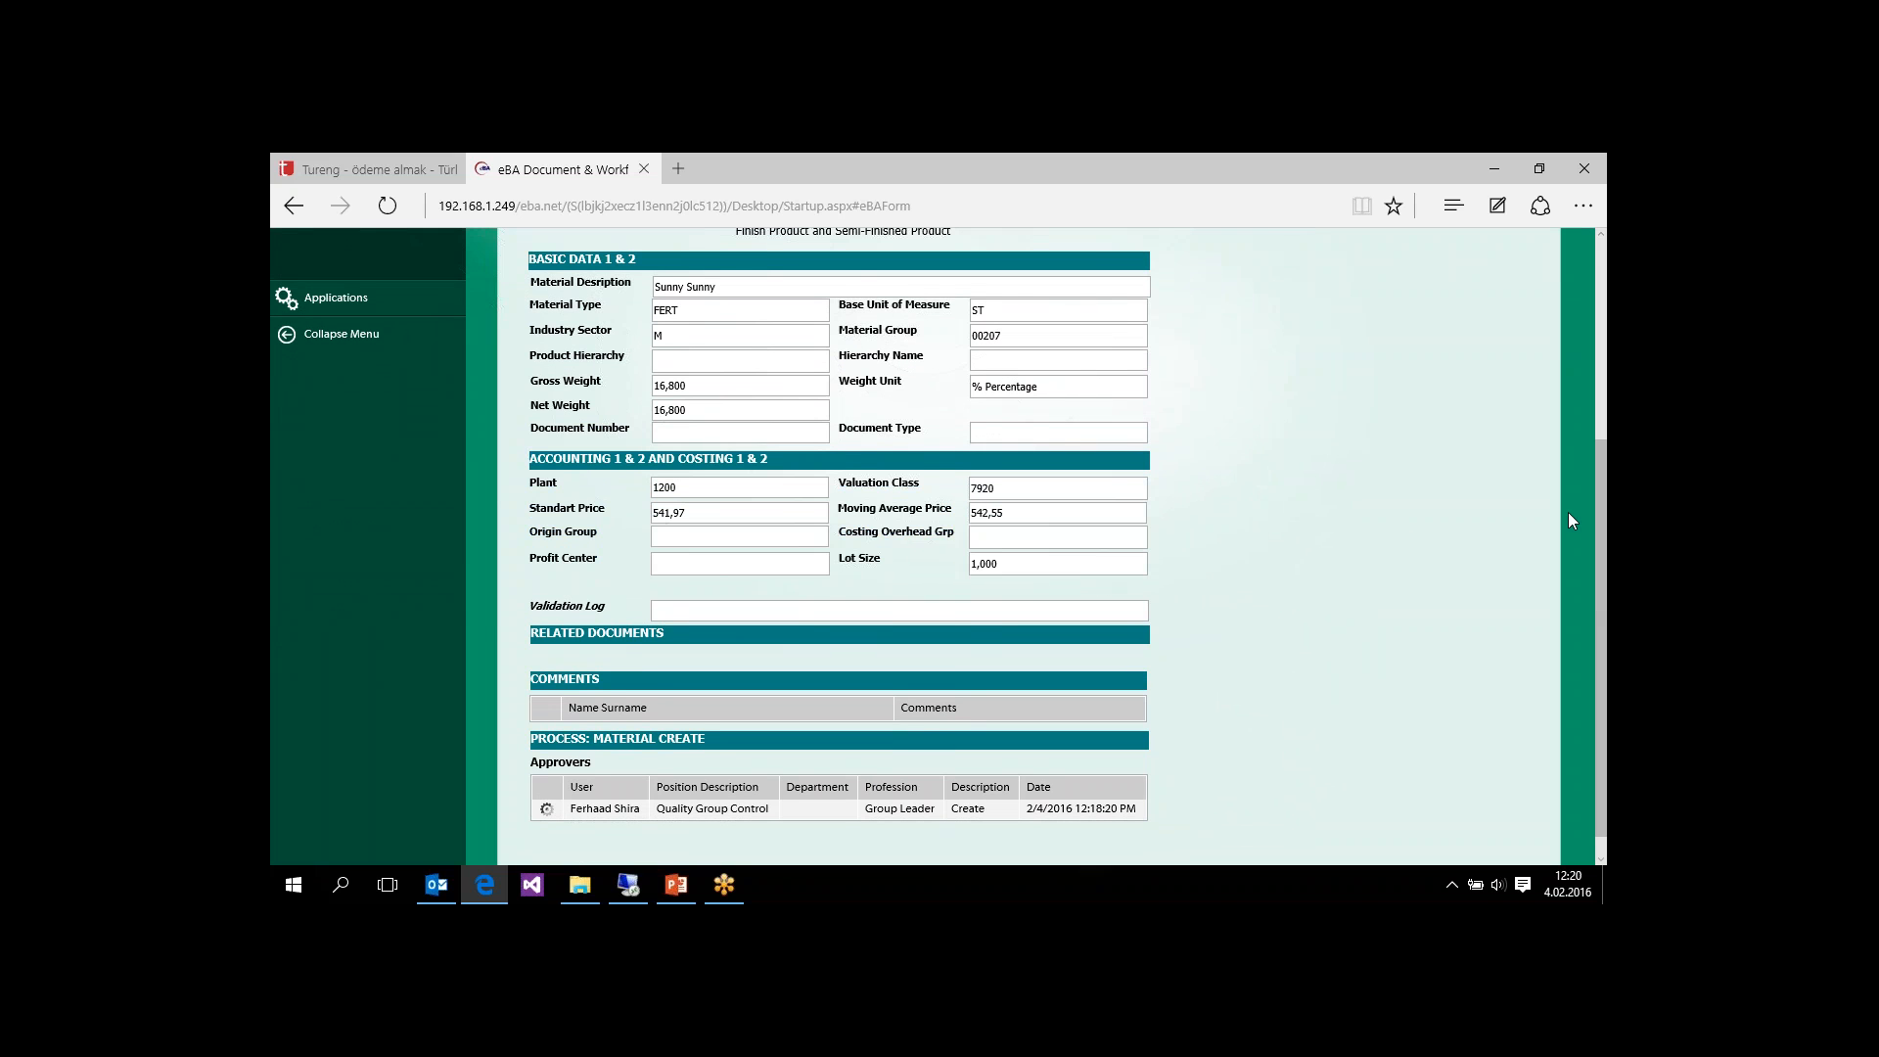
scroll(1604, 556, "up", 3)
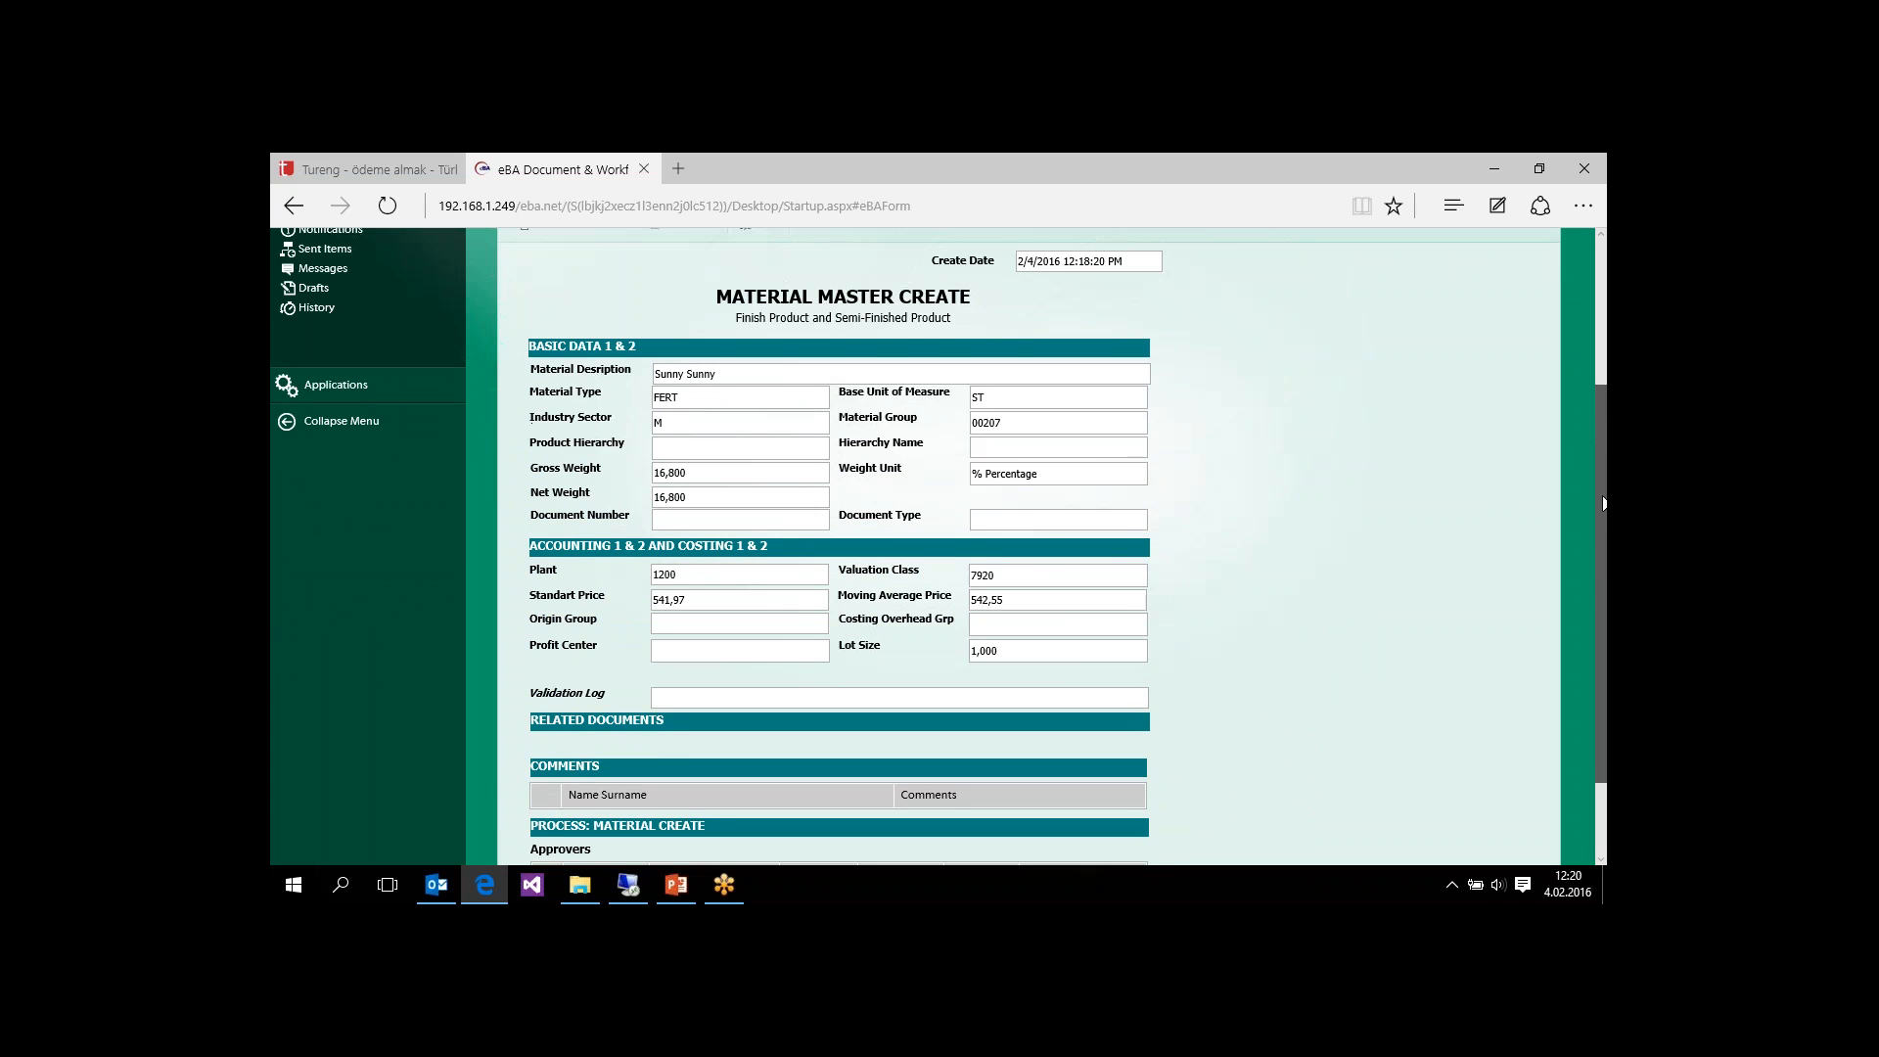
left_click(761, 268)
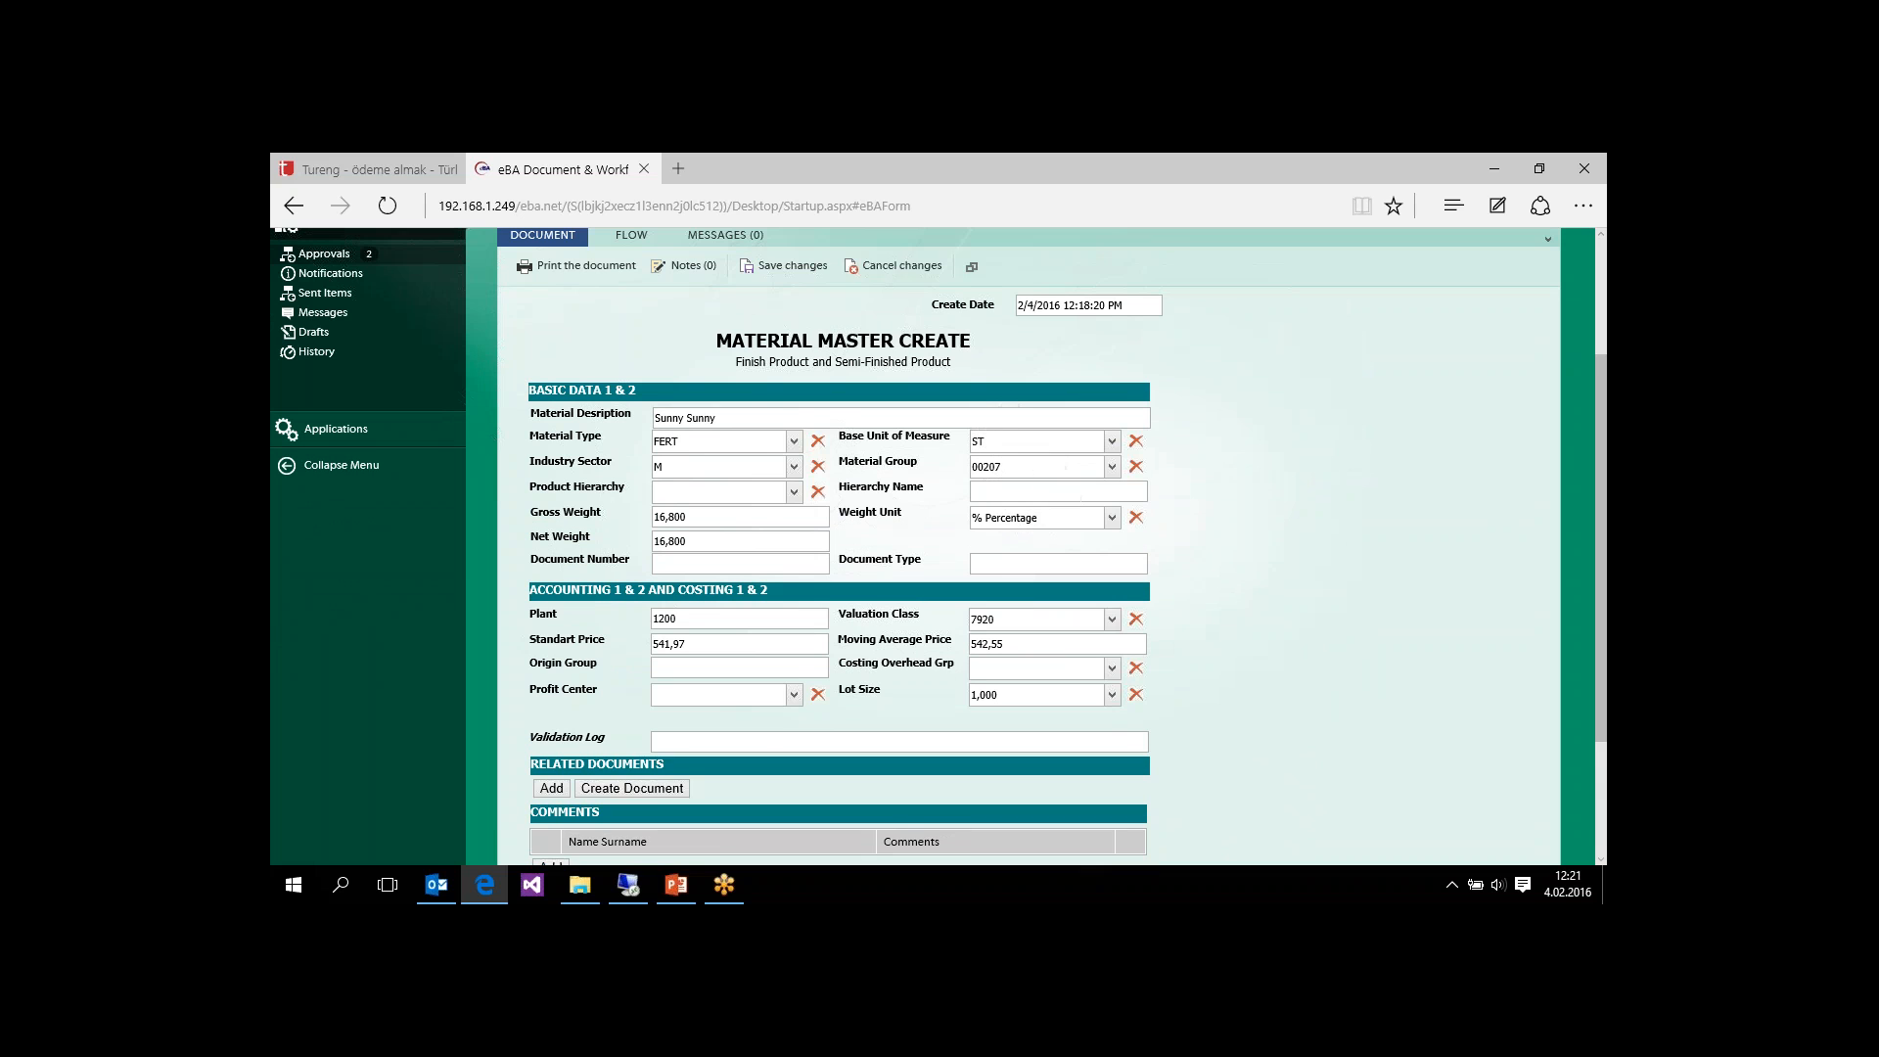
Step: Look at the selectable Lot Size options in the accounting section without choosing one
left_click_drag(1598, 492, 1598, 601)
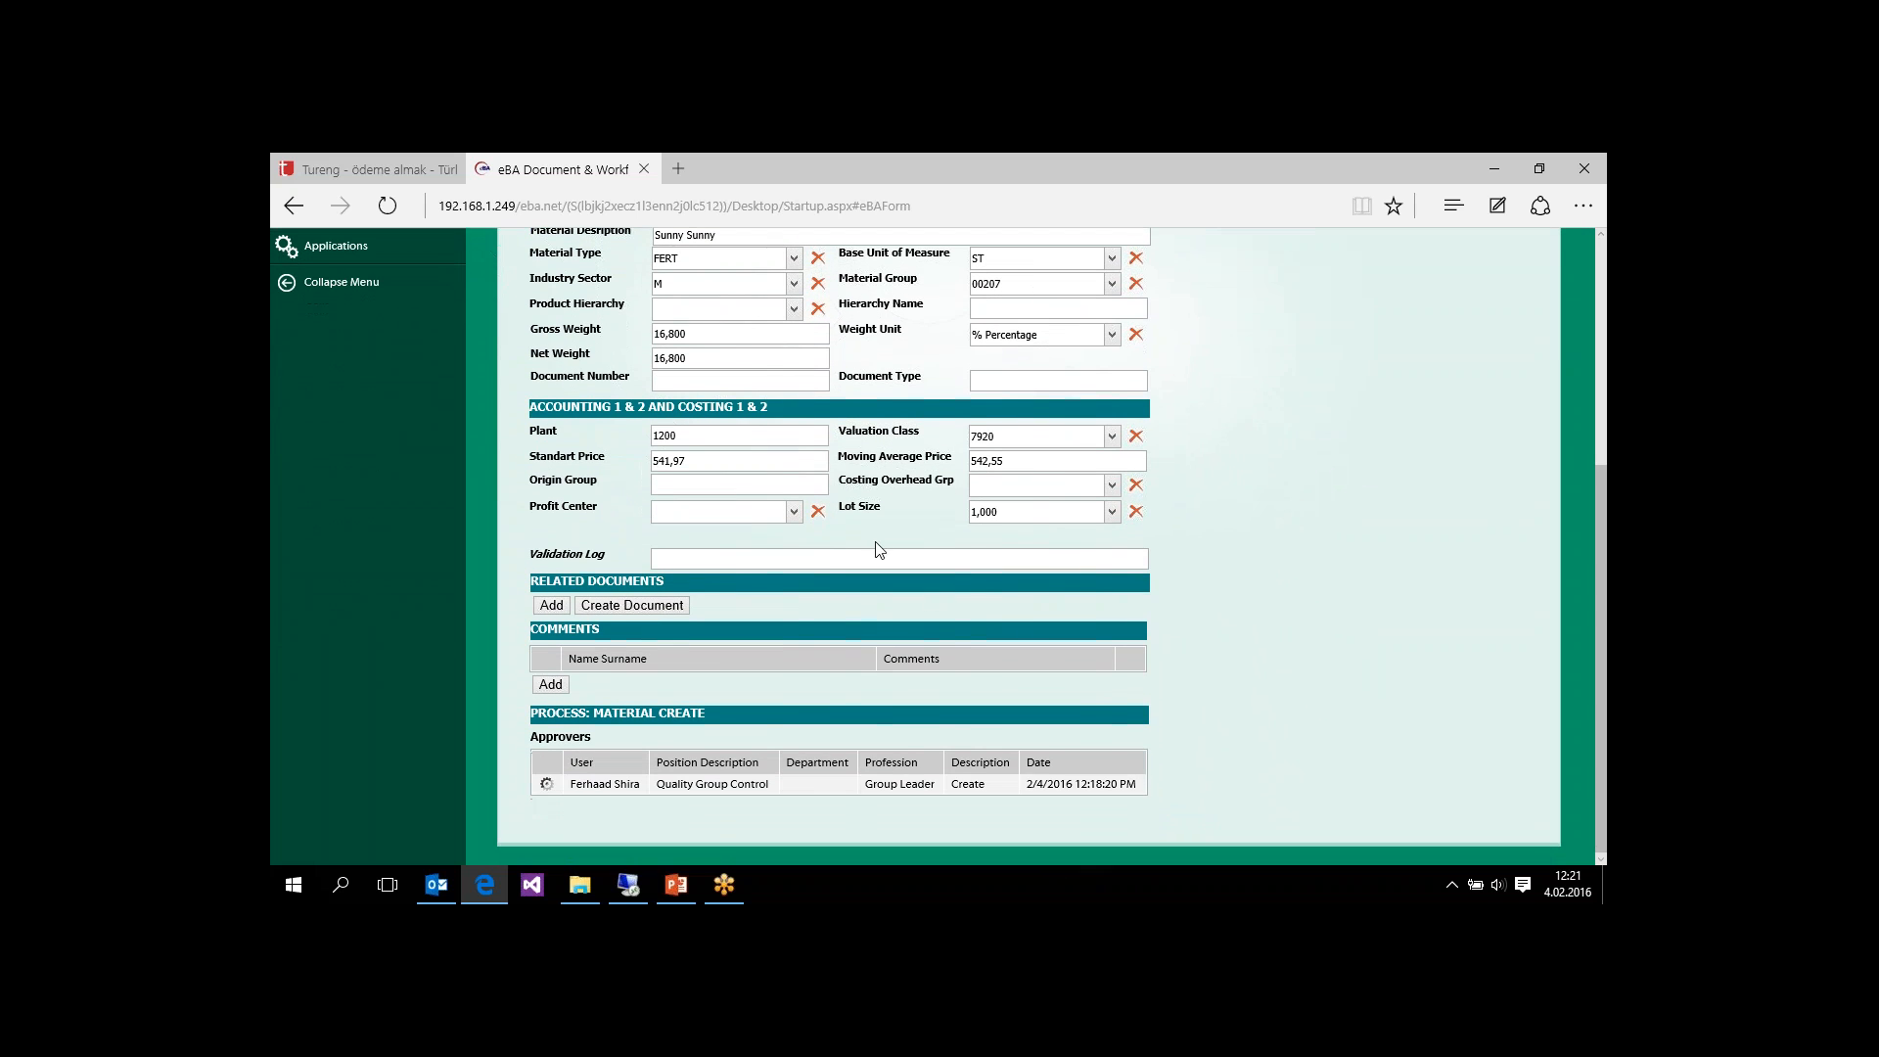
left_click(1113, 513)
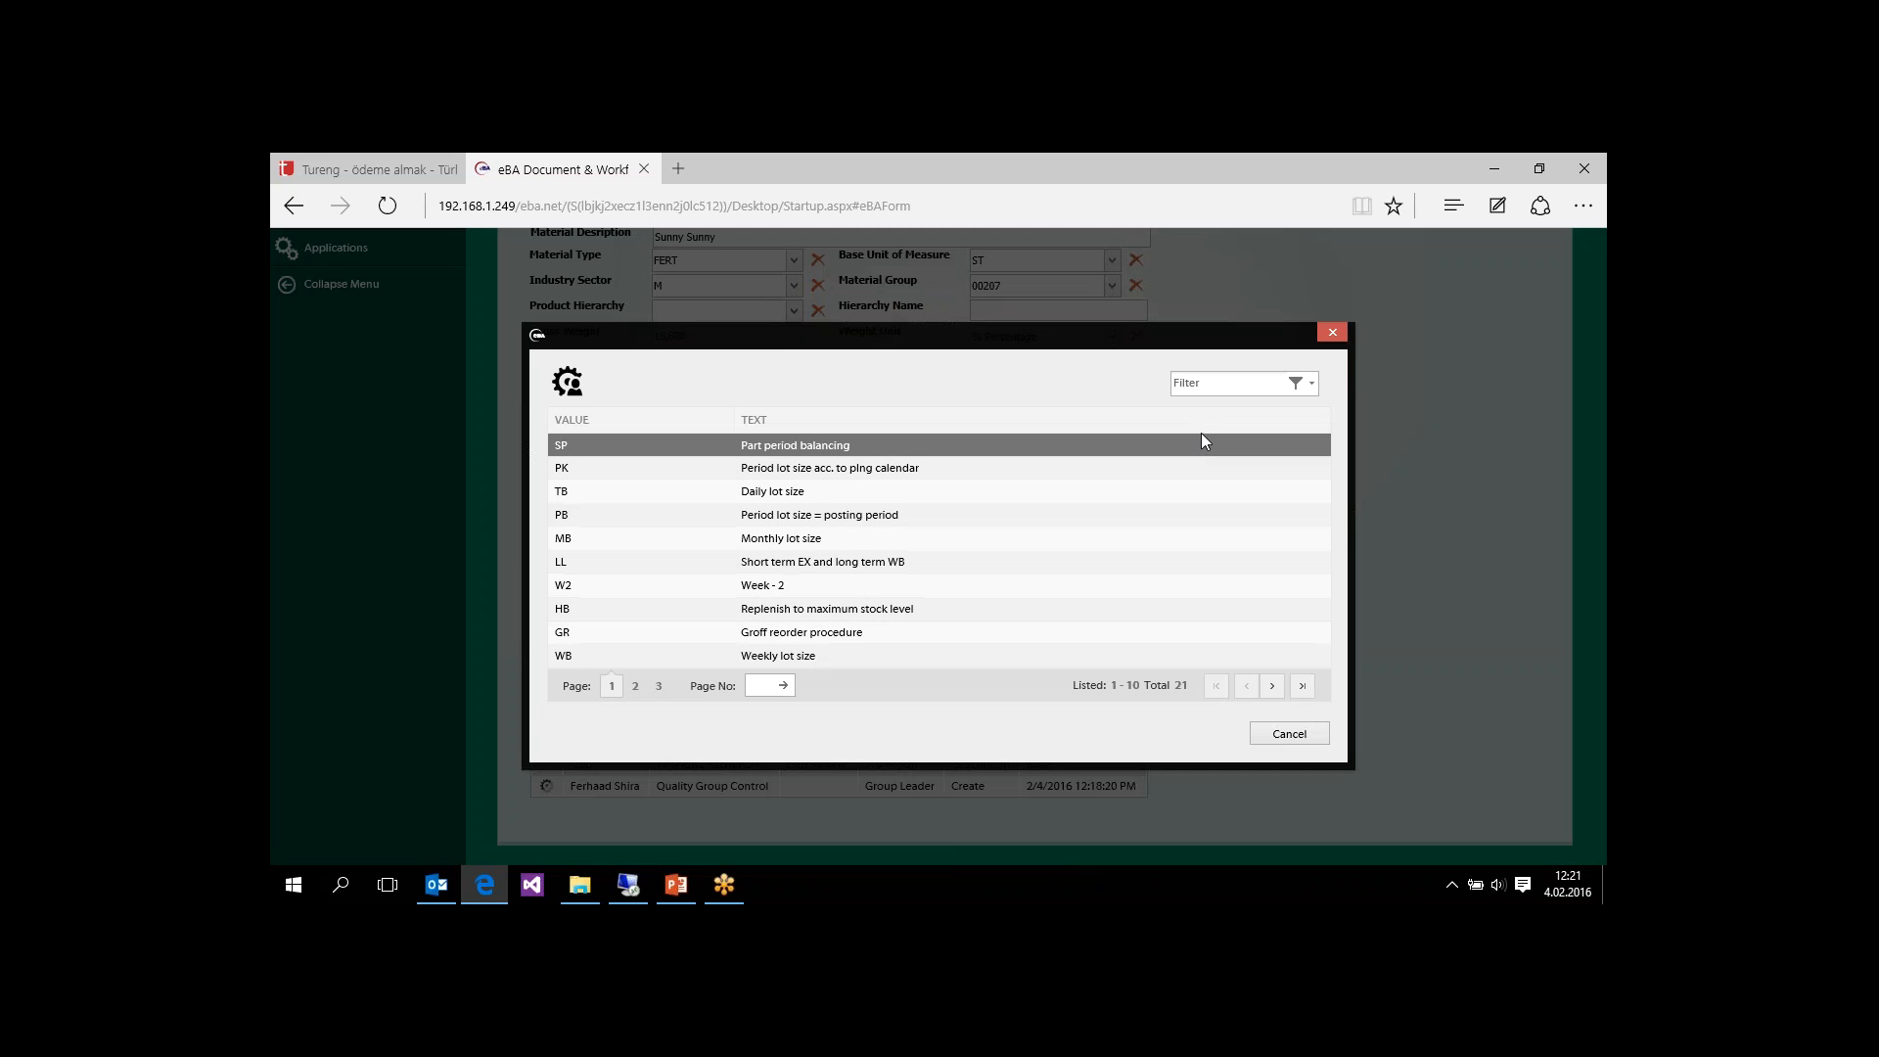
left_click(1335, 332)
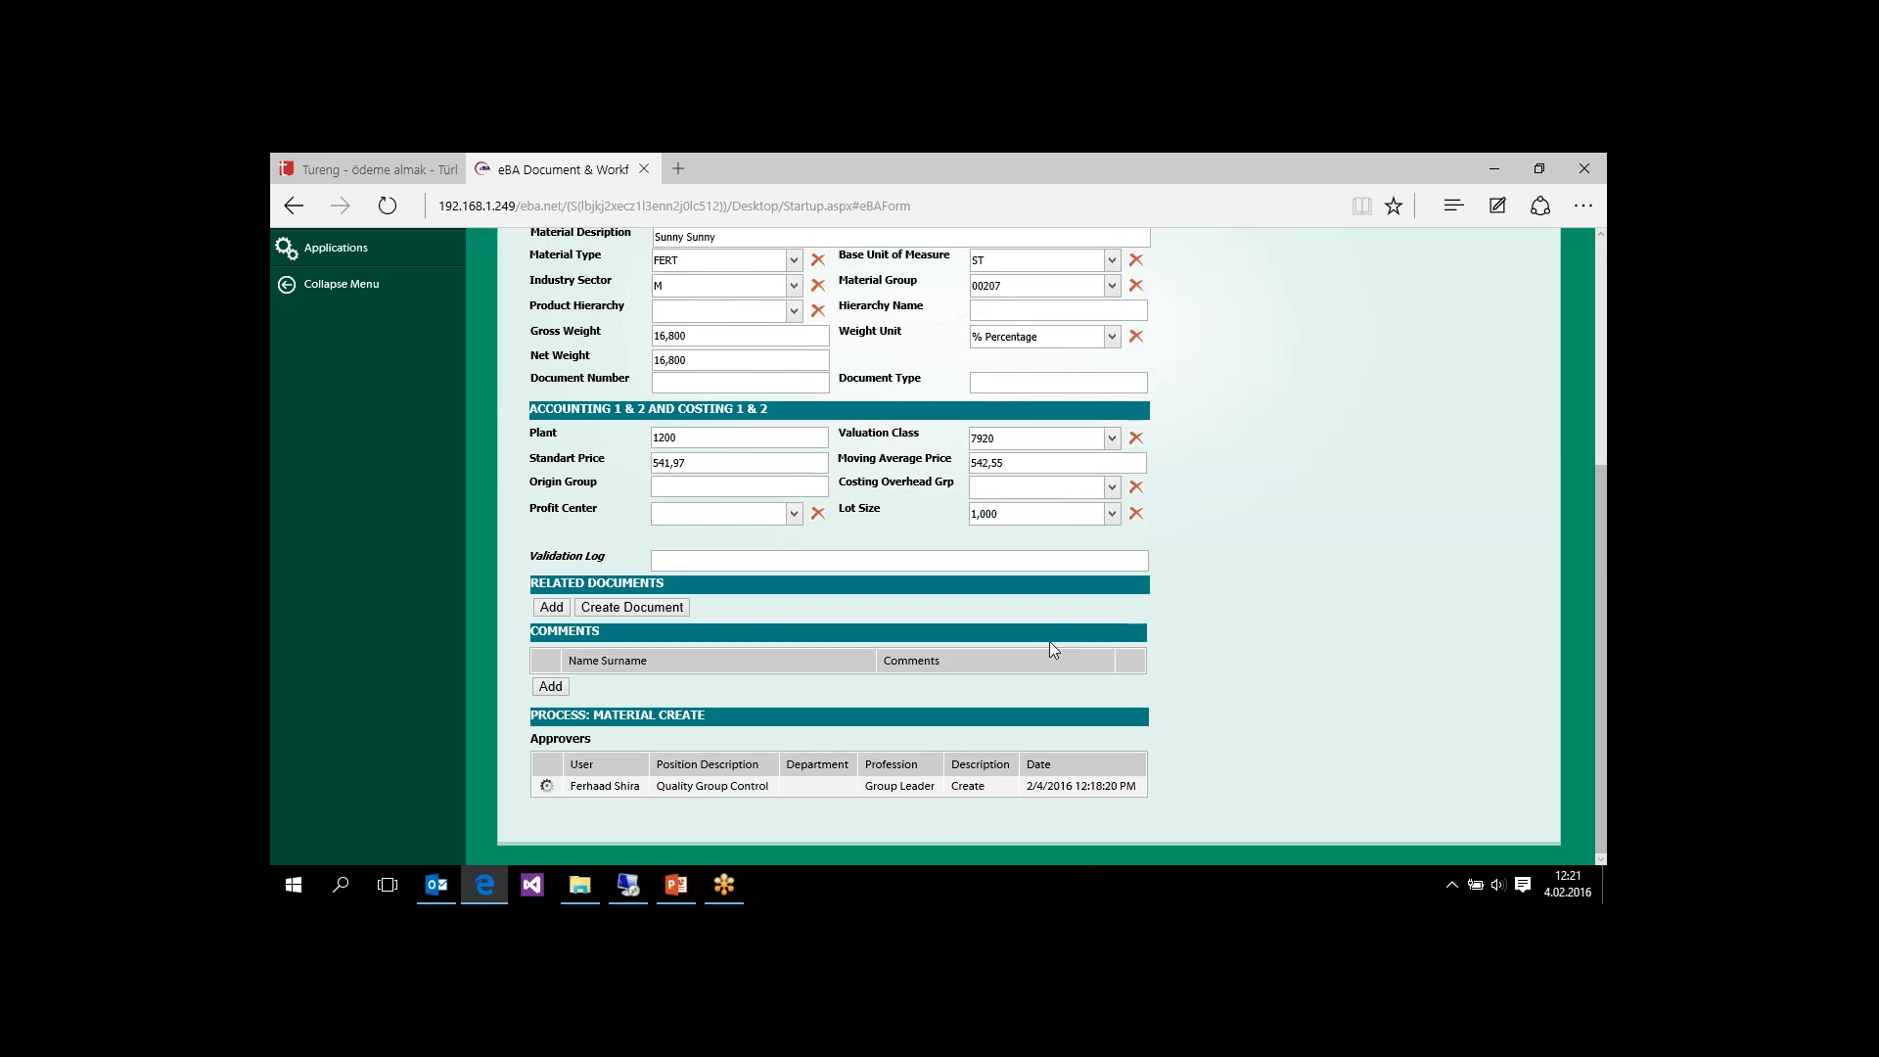
Step: Set the Material Description in the Basic Data section to "Sunny Sunny-35"
left_click_drag(1605, 597, 1606, 491)
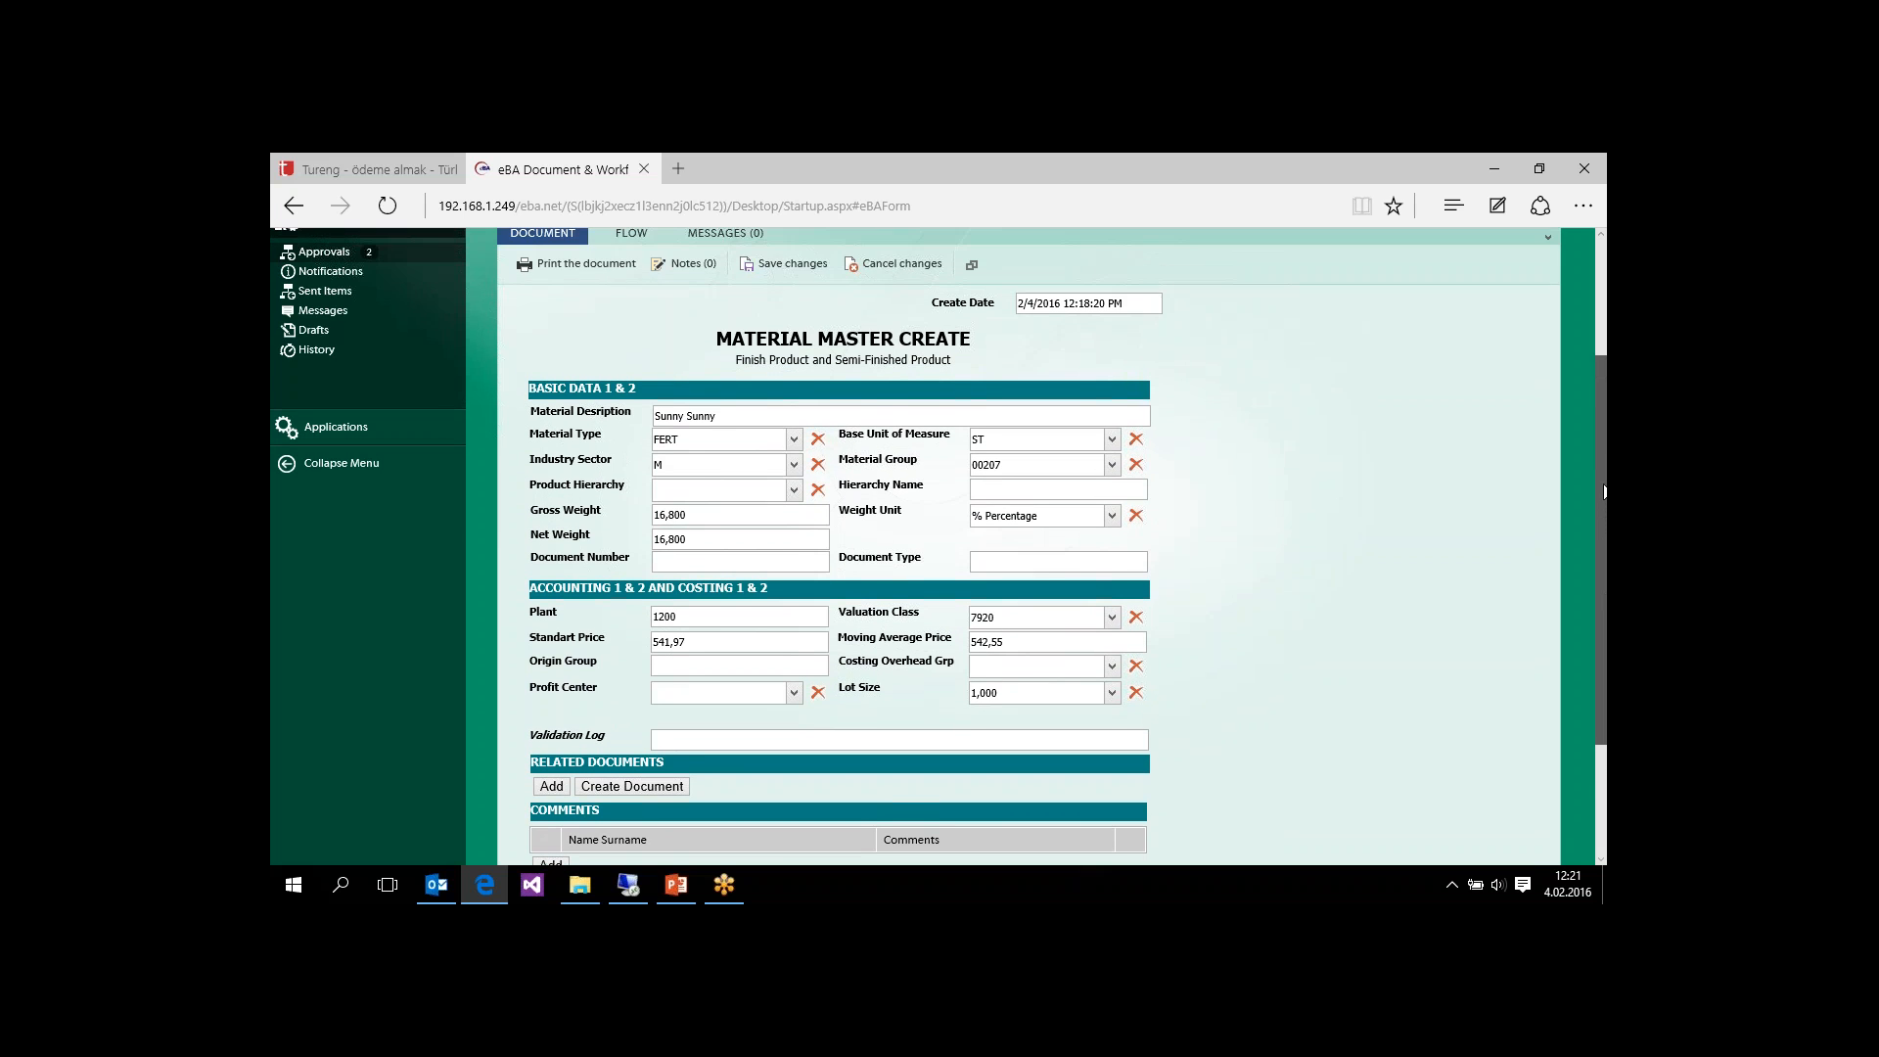
left_click(767, 415)
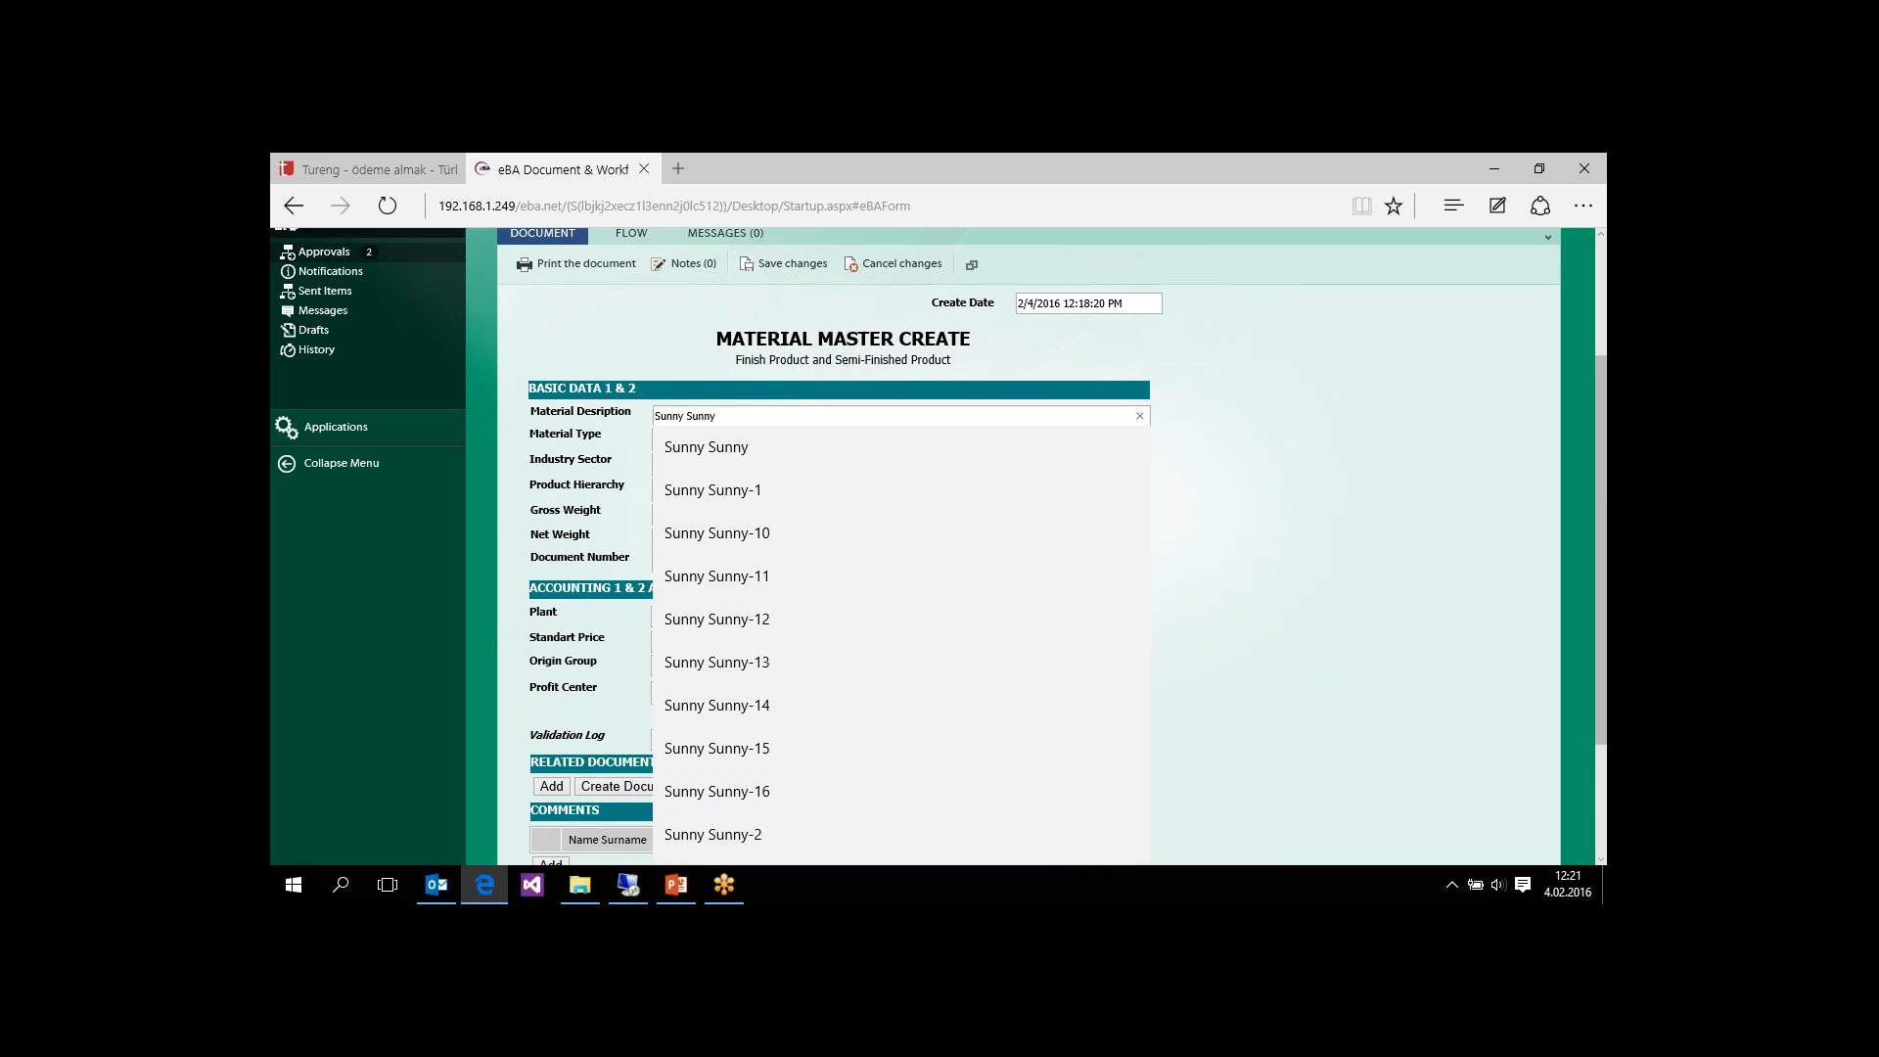
type("-43")
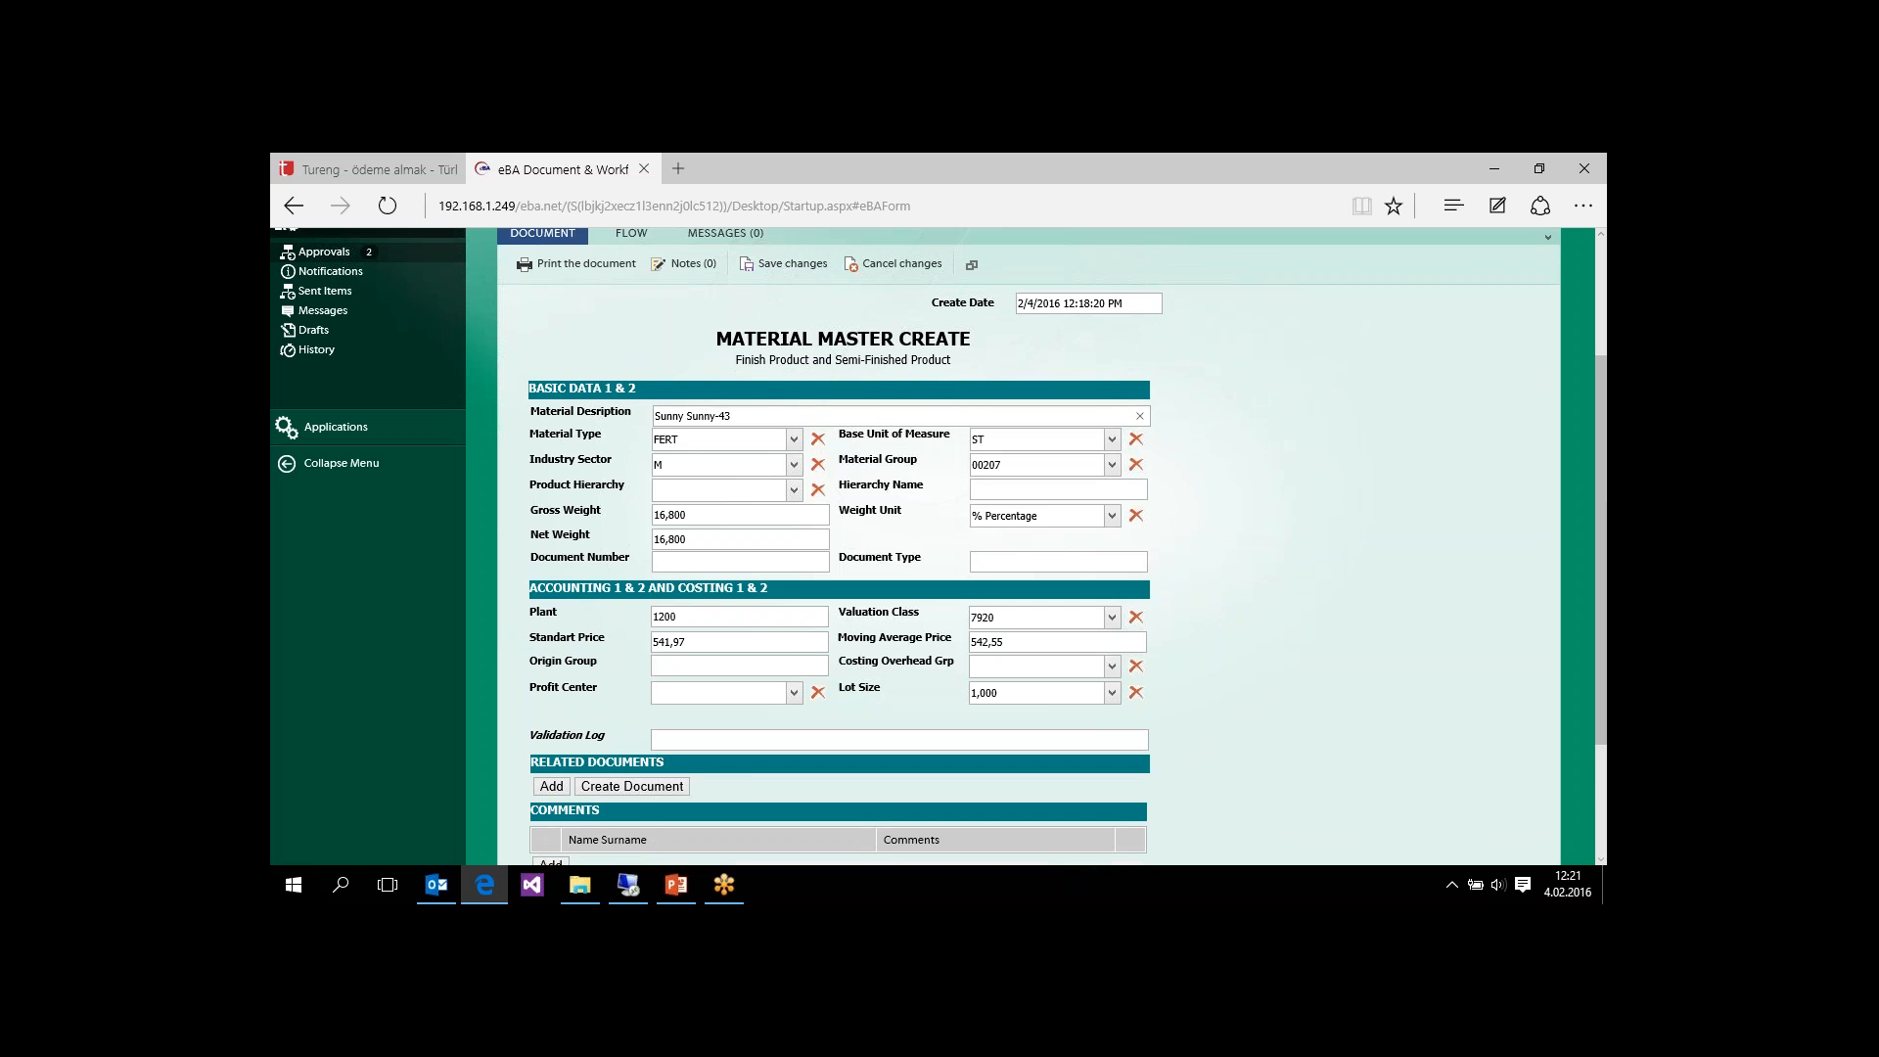
key("BackSpace")
type("35")
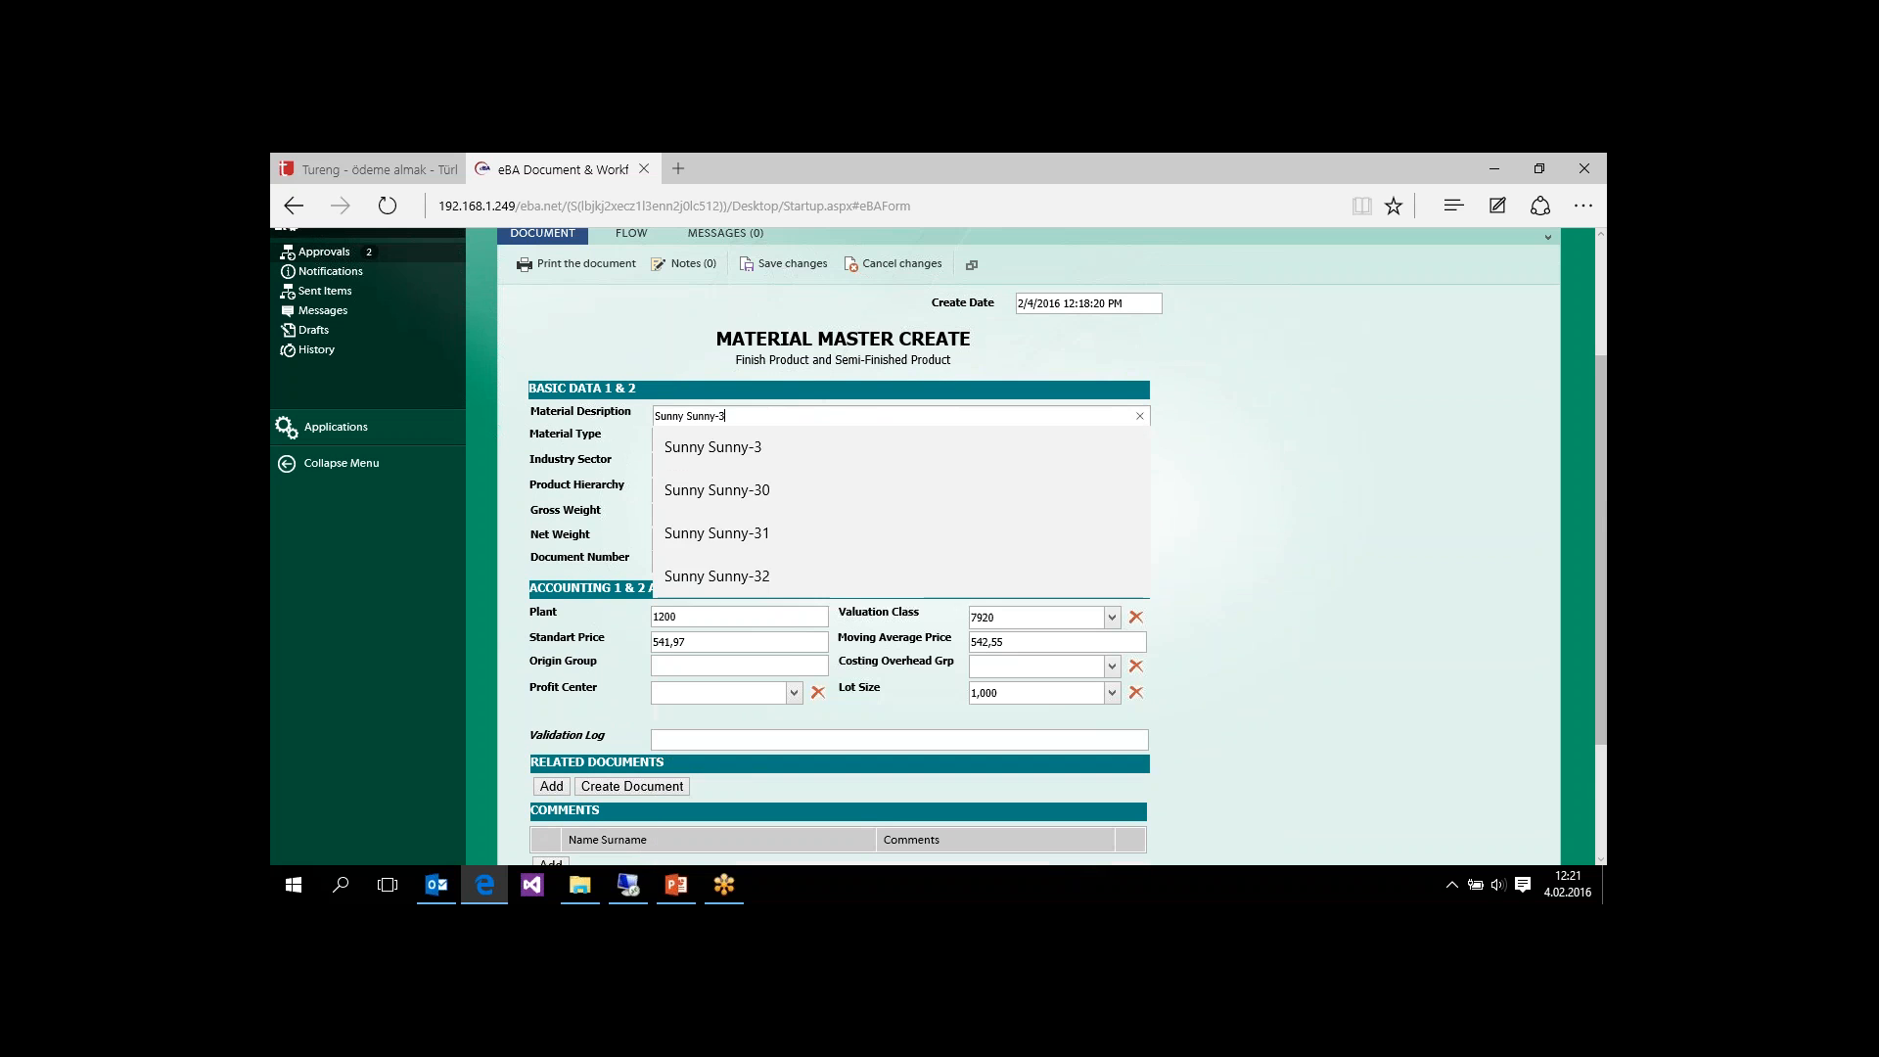
key("Return")
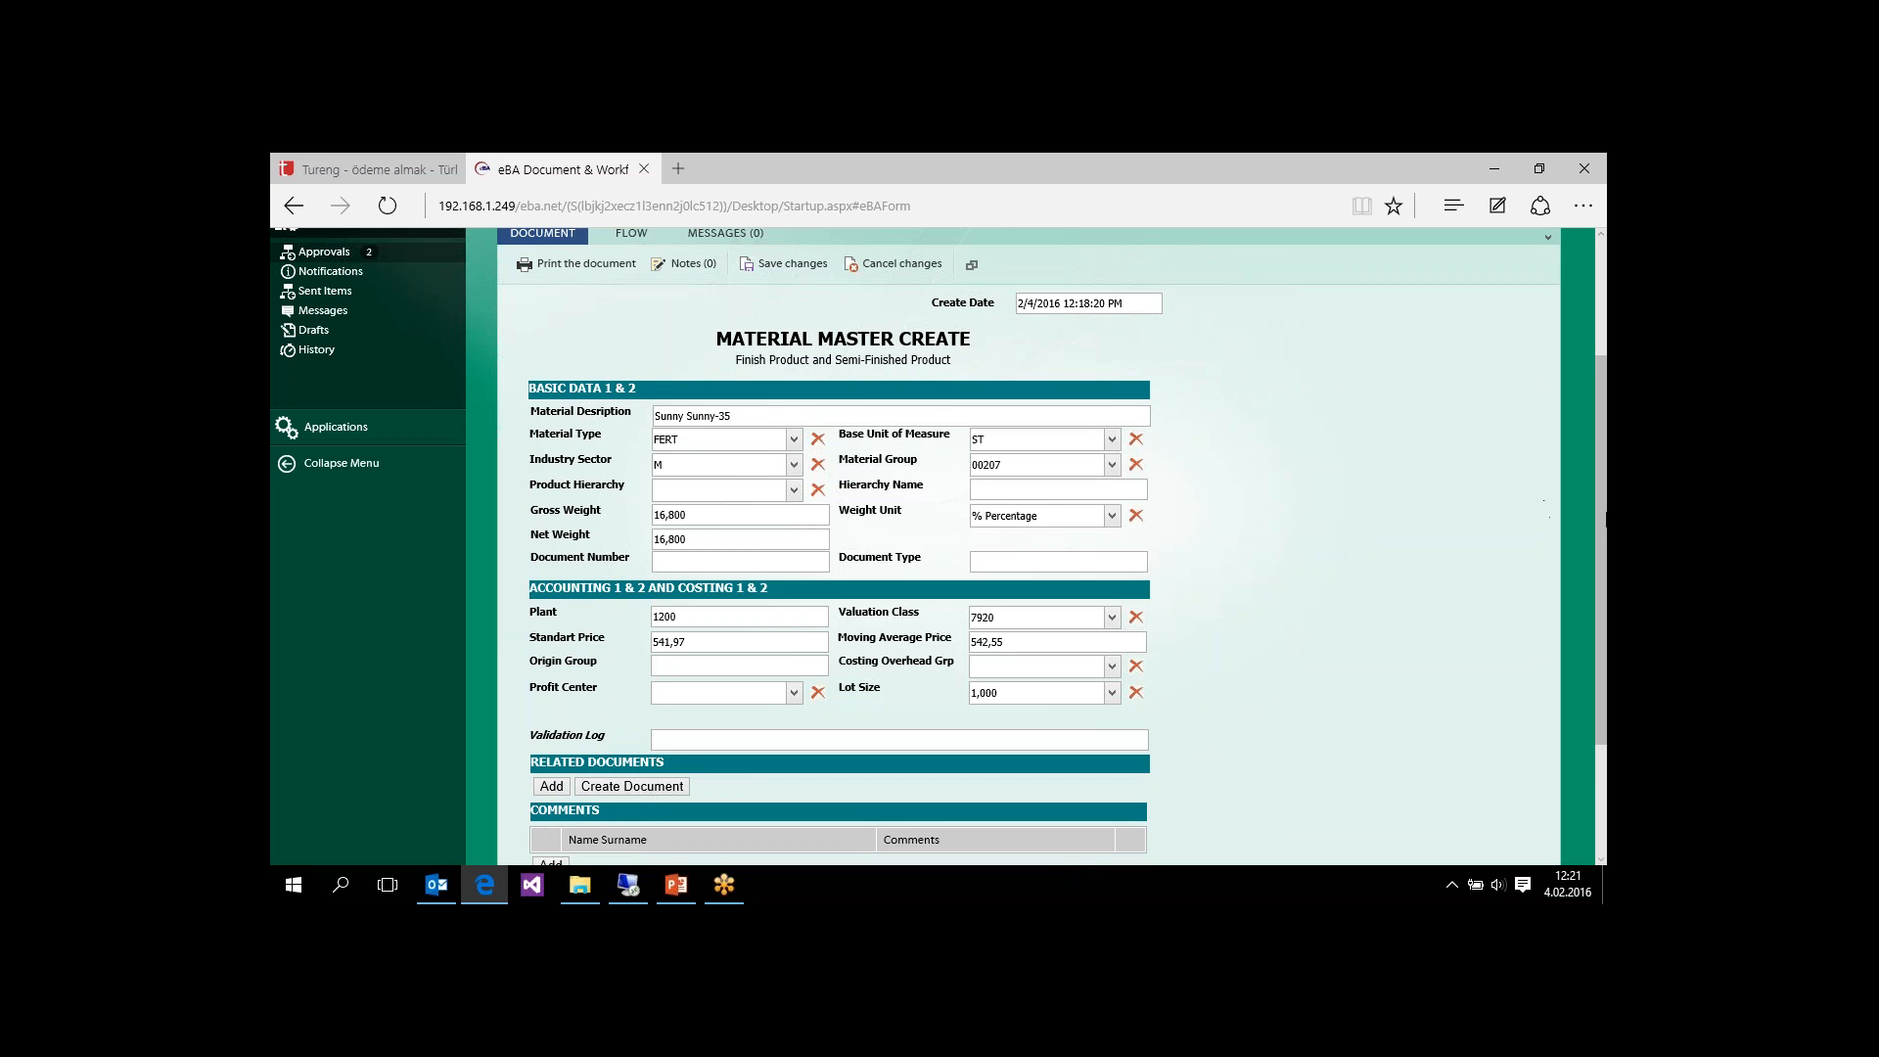
Step: Add the comment "Description was wrong.I updated" to the request, and submit it with Save and Continue
left_click_drag(1602, 509, 1588, 626)
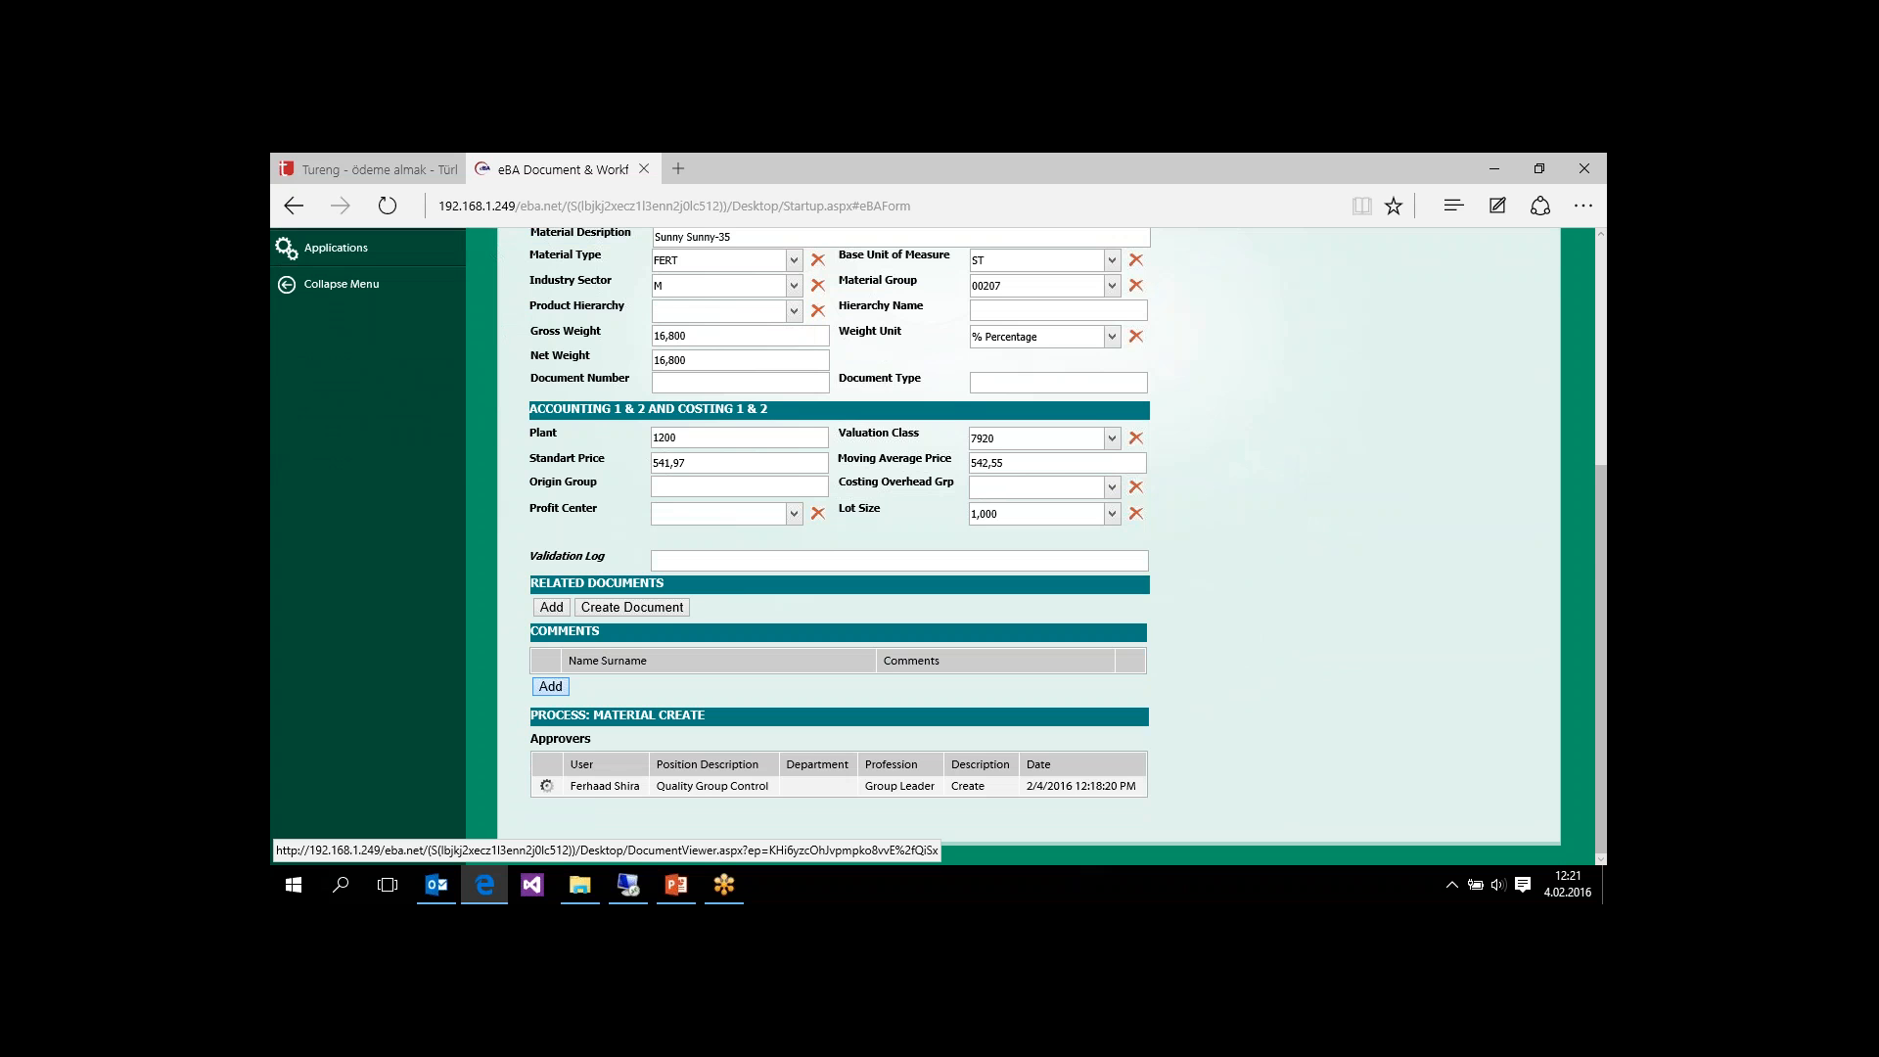
left_click(553, 686)
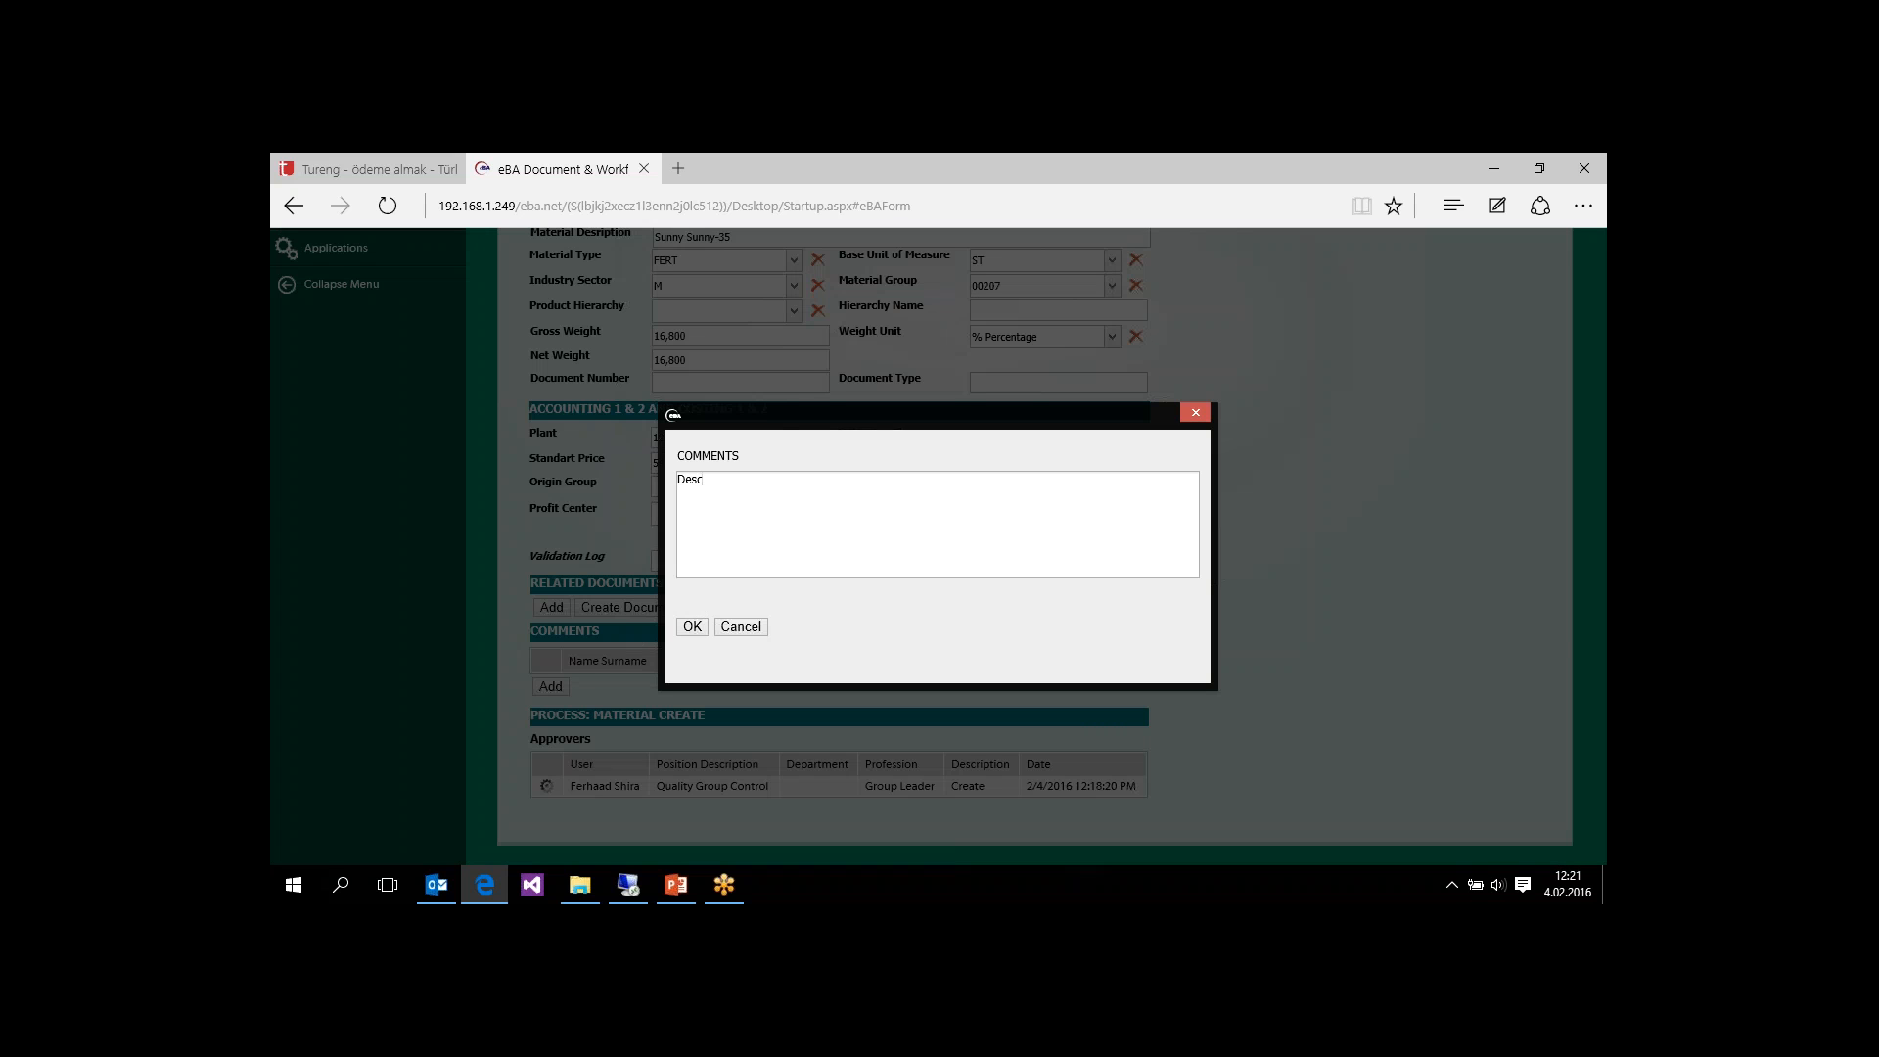
type("Description was wrong.I updated")
left_click(697, 629)
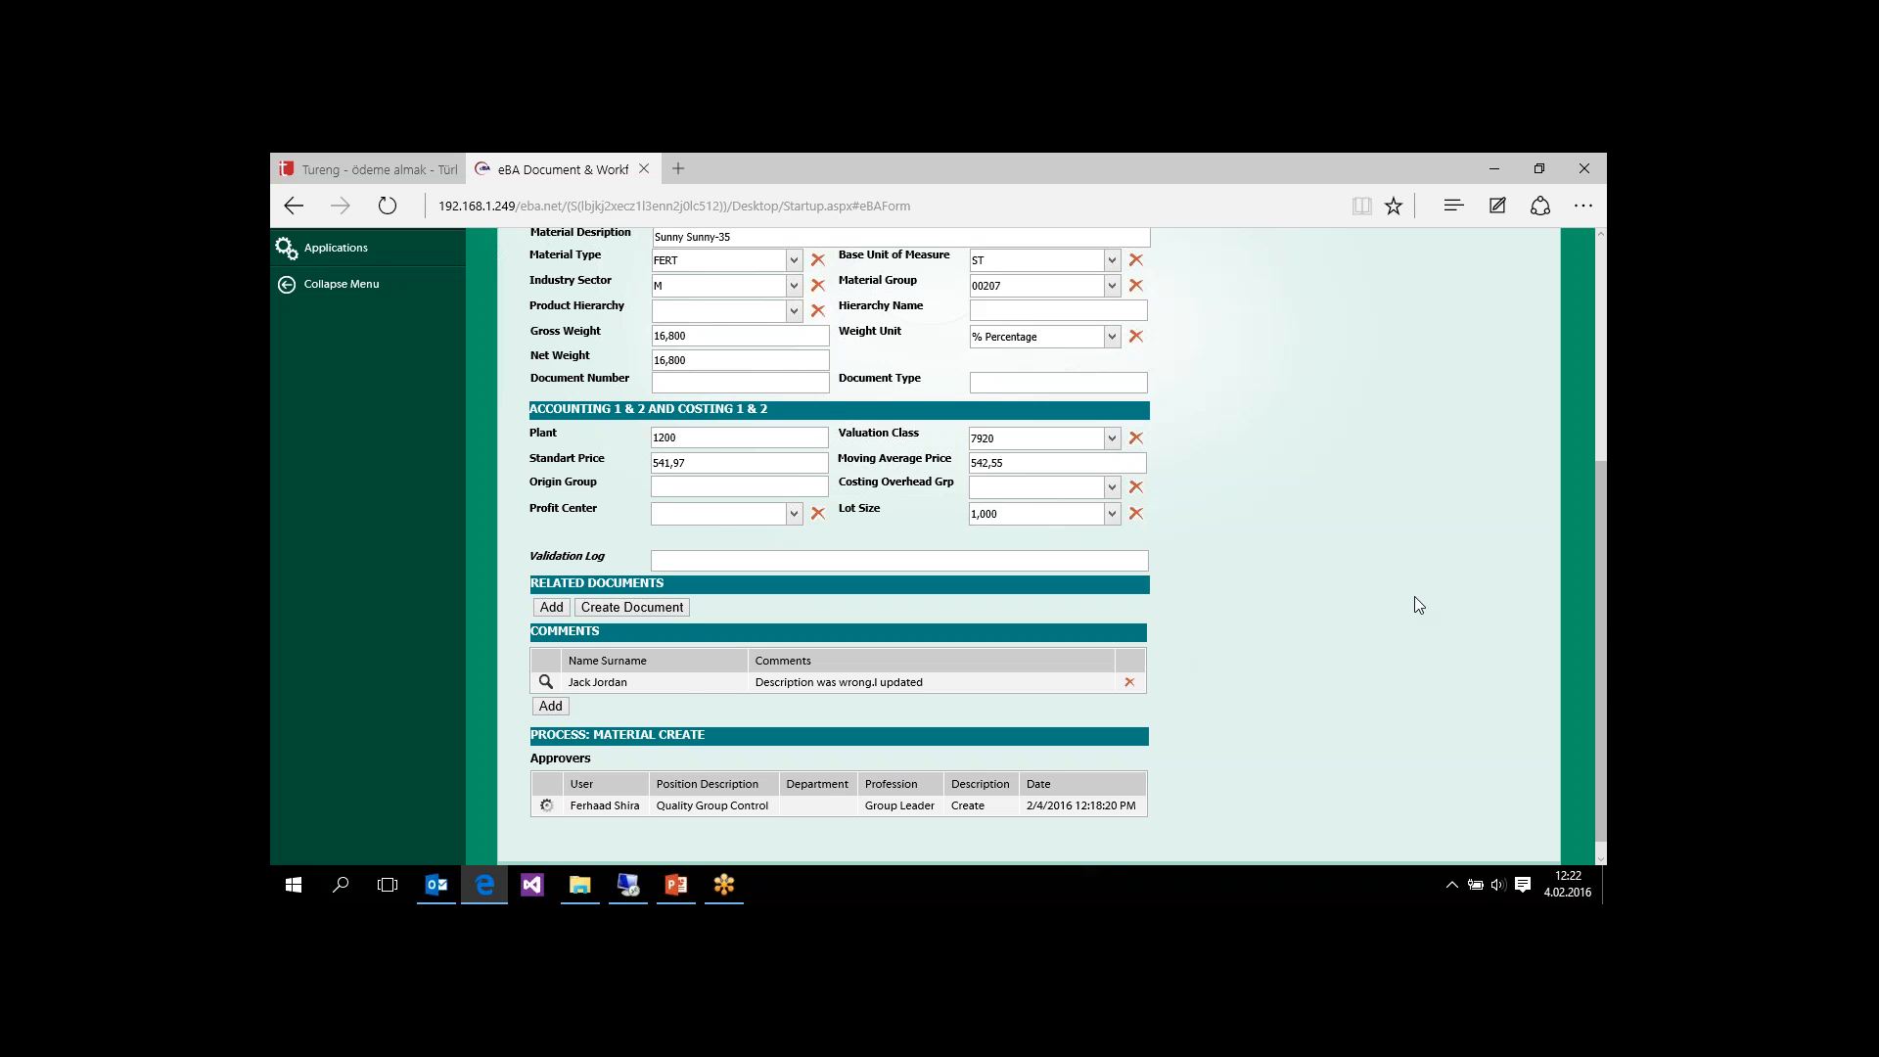
left_click_drag(1601, 679, 1601, 499)
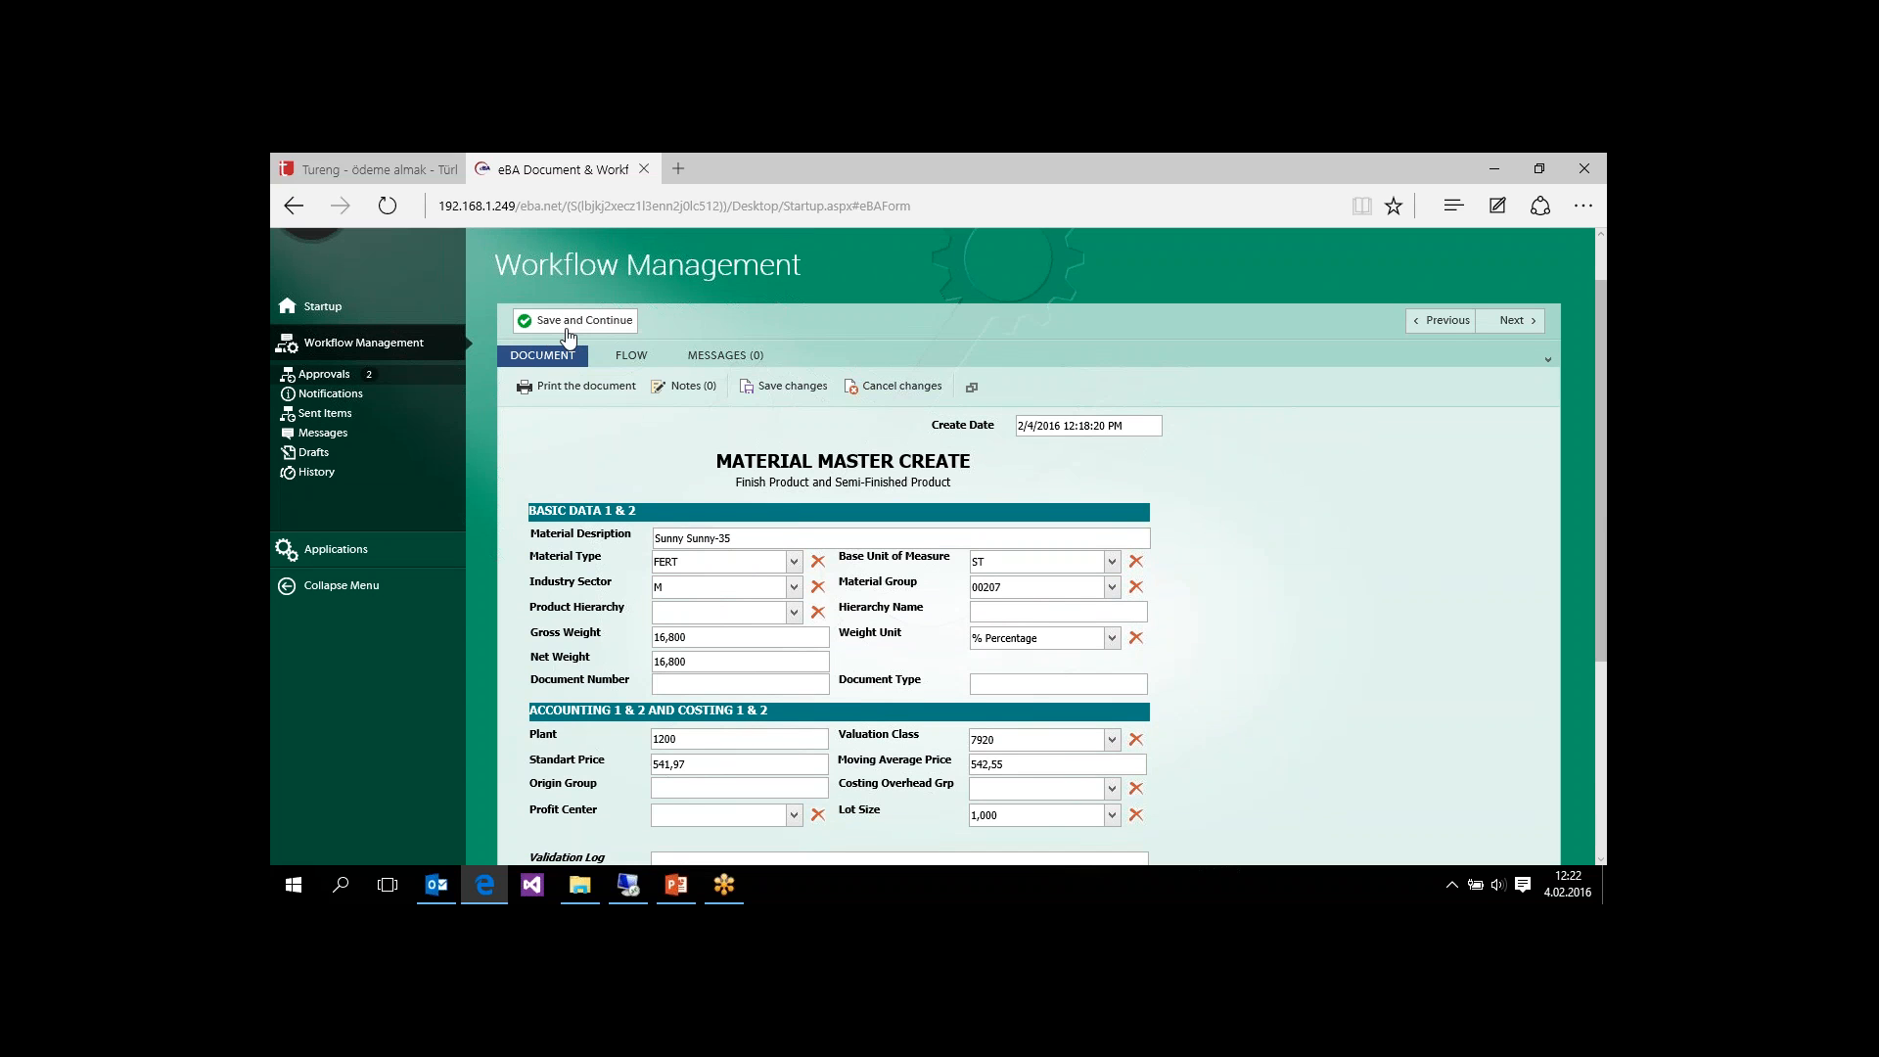
left_click(568, 323)
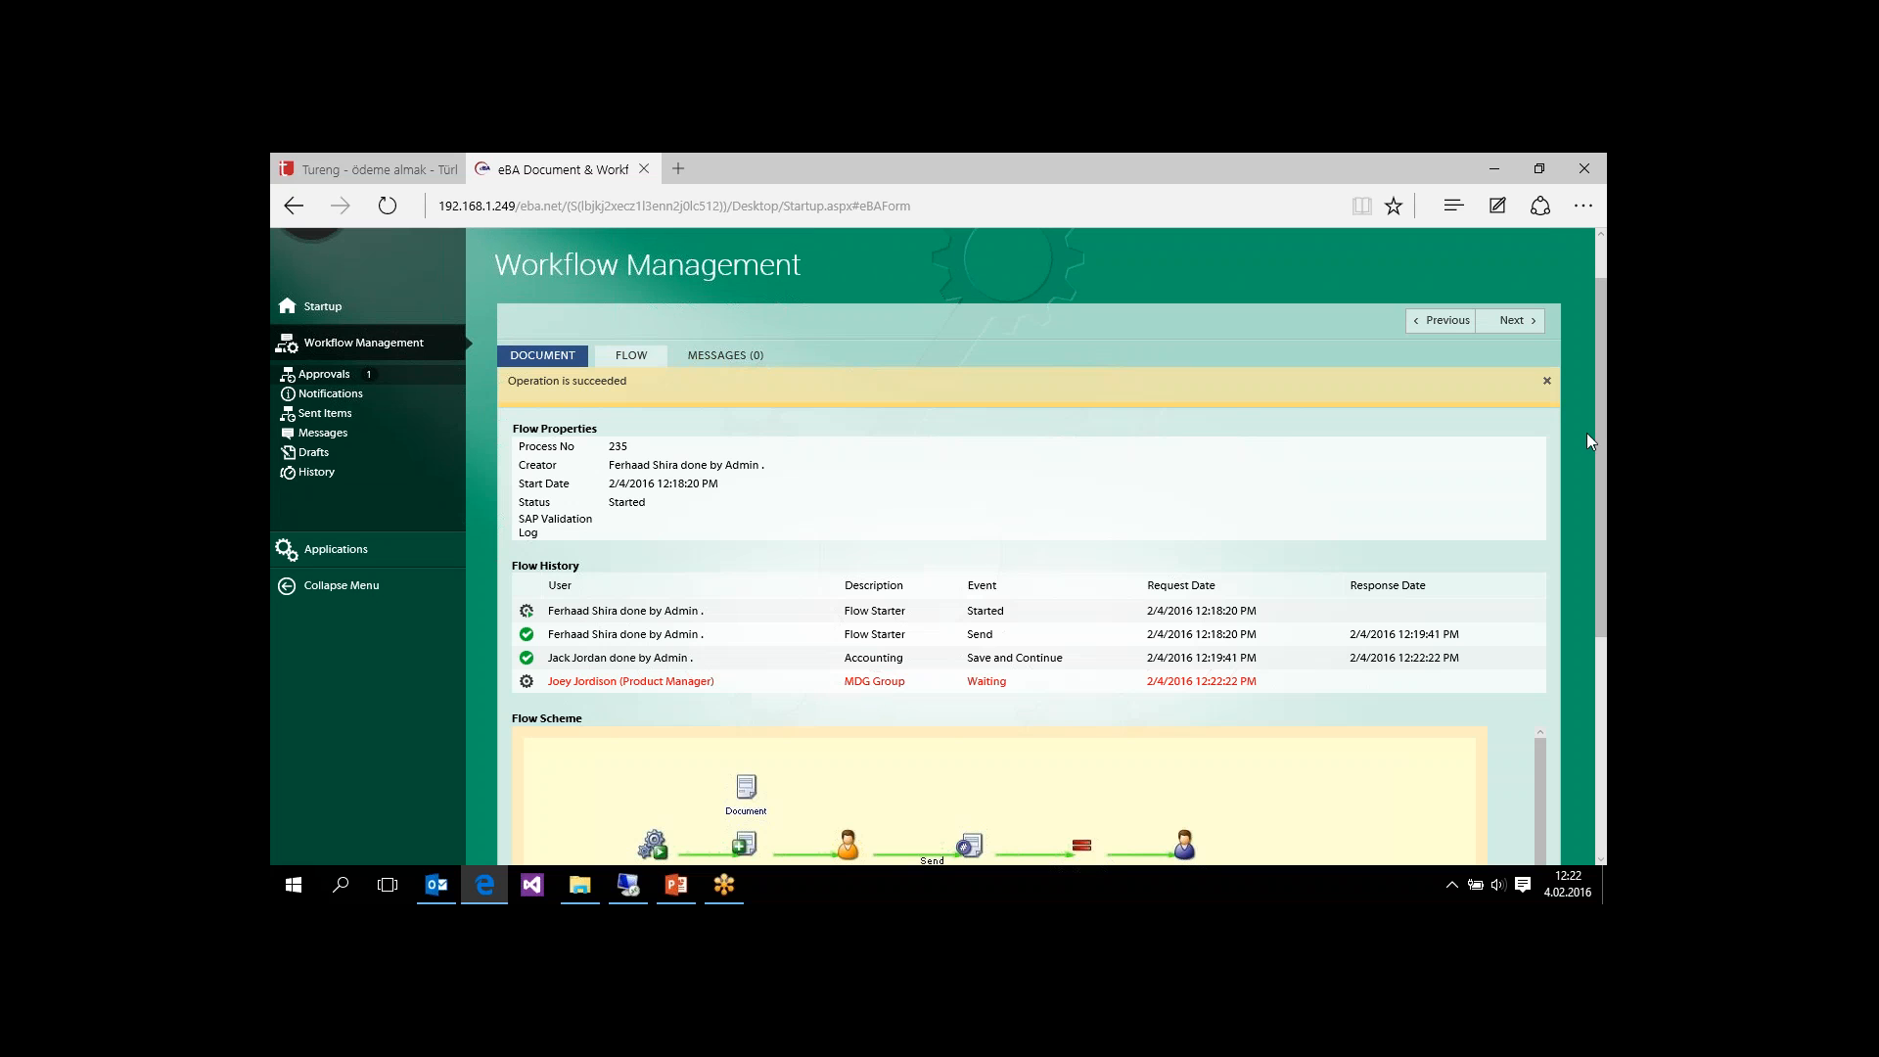
Step: Examine the request's flow history and the whole flow scheme, down to the material creation and notification steps
left_click_drag(1603, 423, 1587, 663)
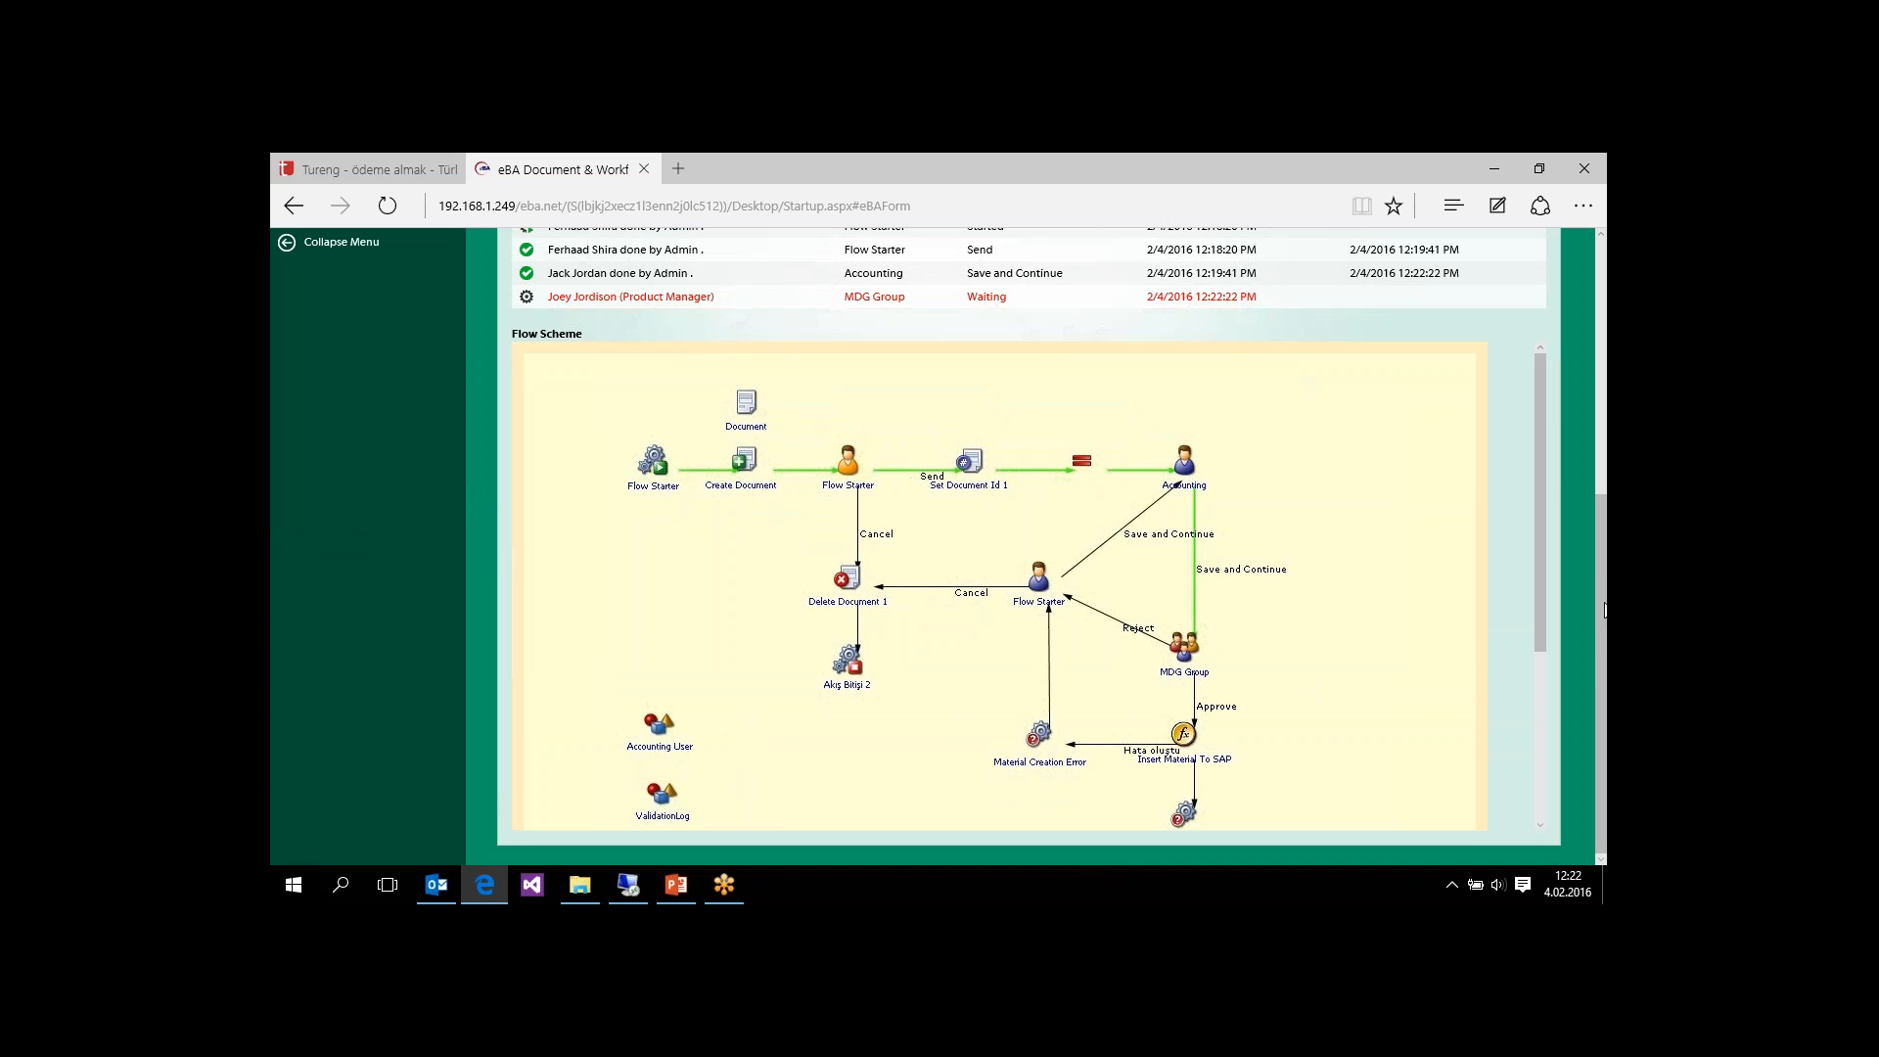
left_click_drag(1605, 611, 1604, 634)
left_click_drag(1539, 527, 1533, 665)
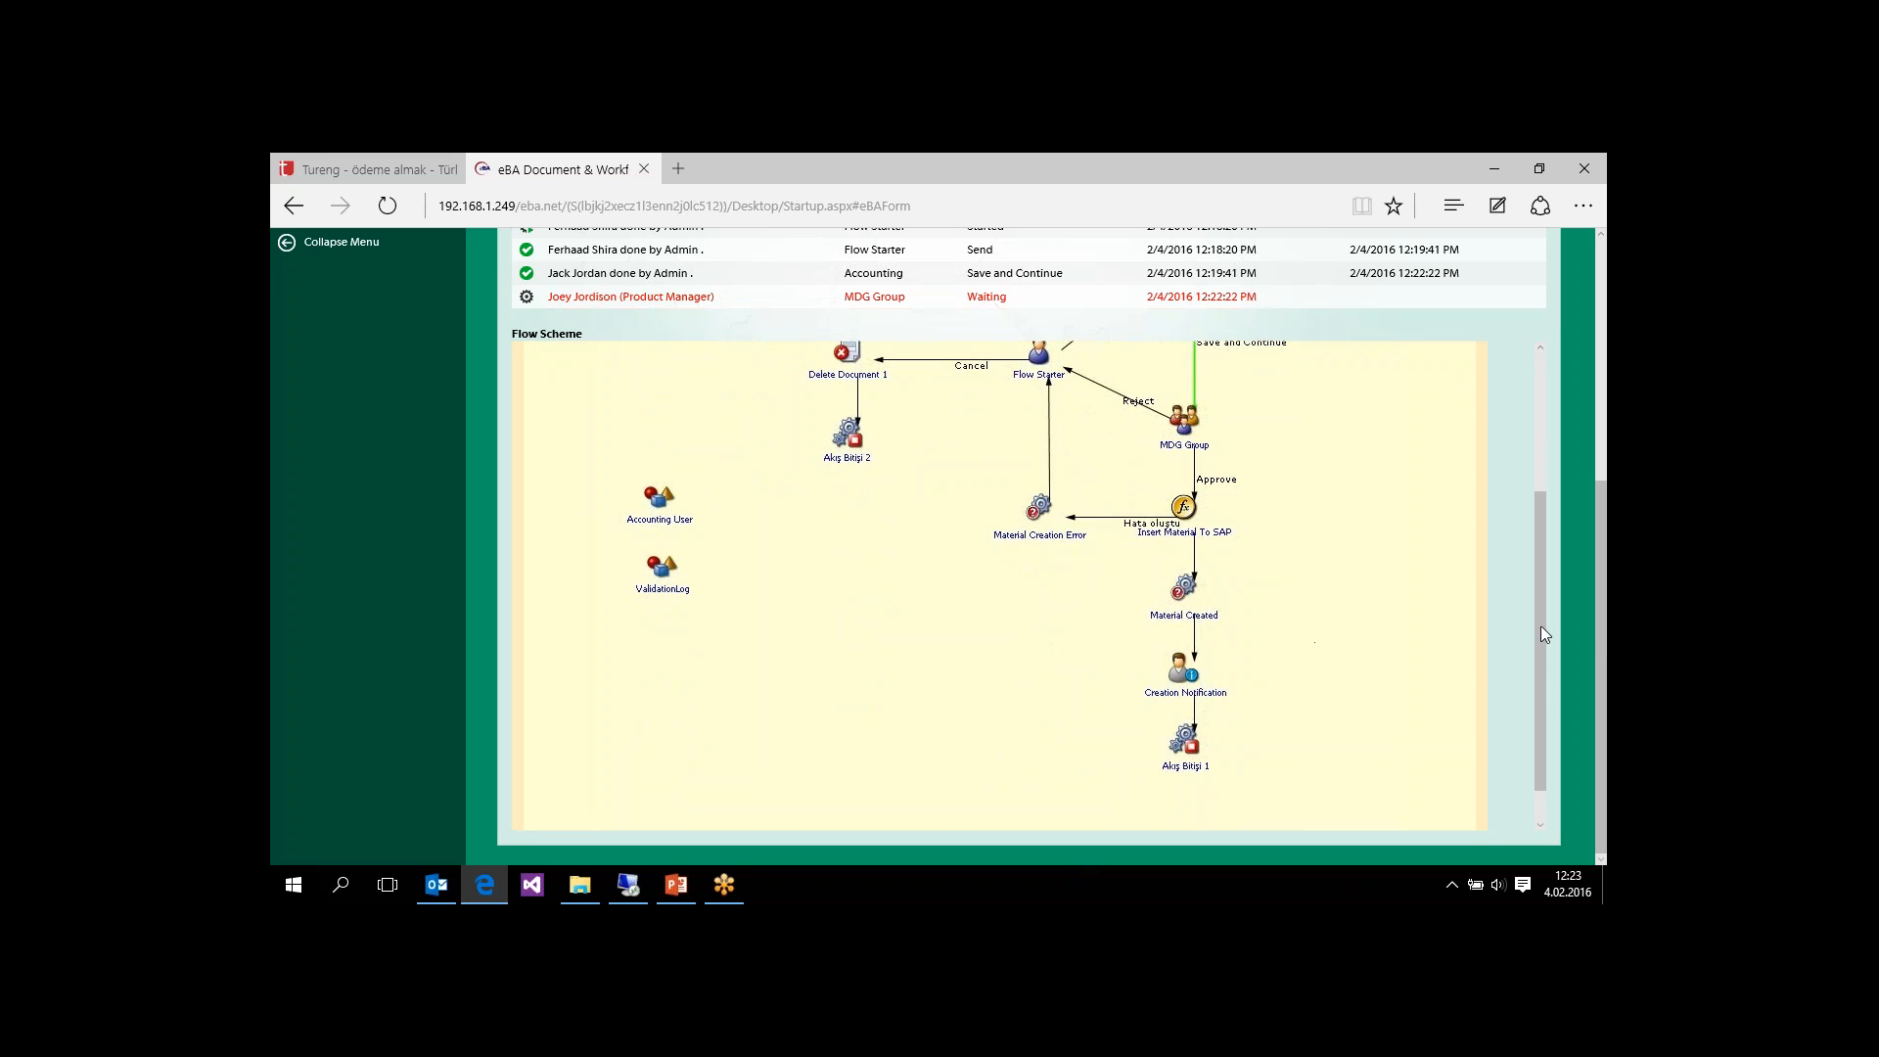
left_click_drag(1541, 621, 1537, 579)
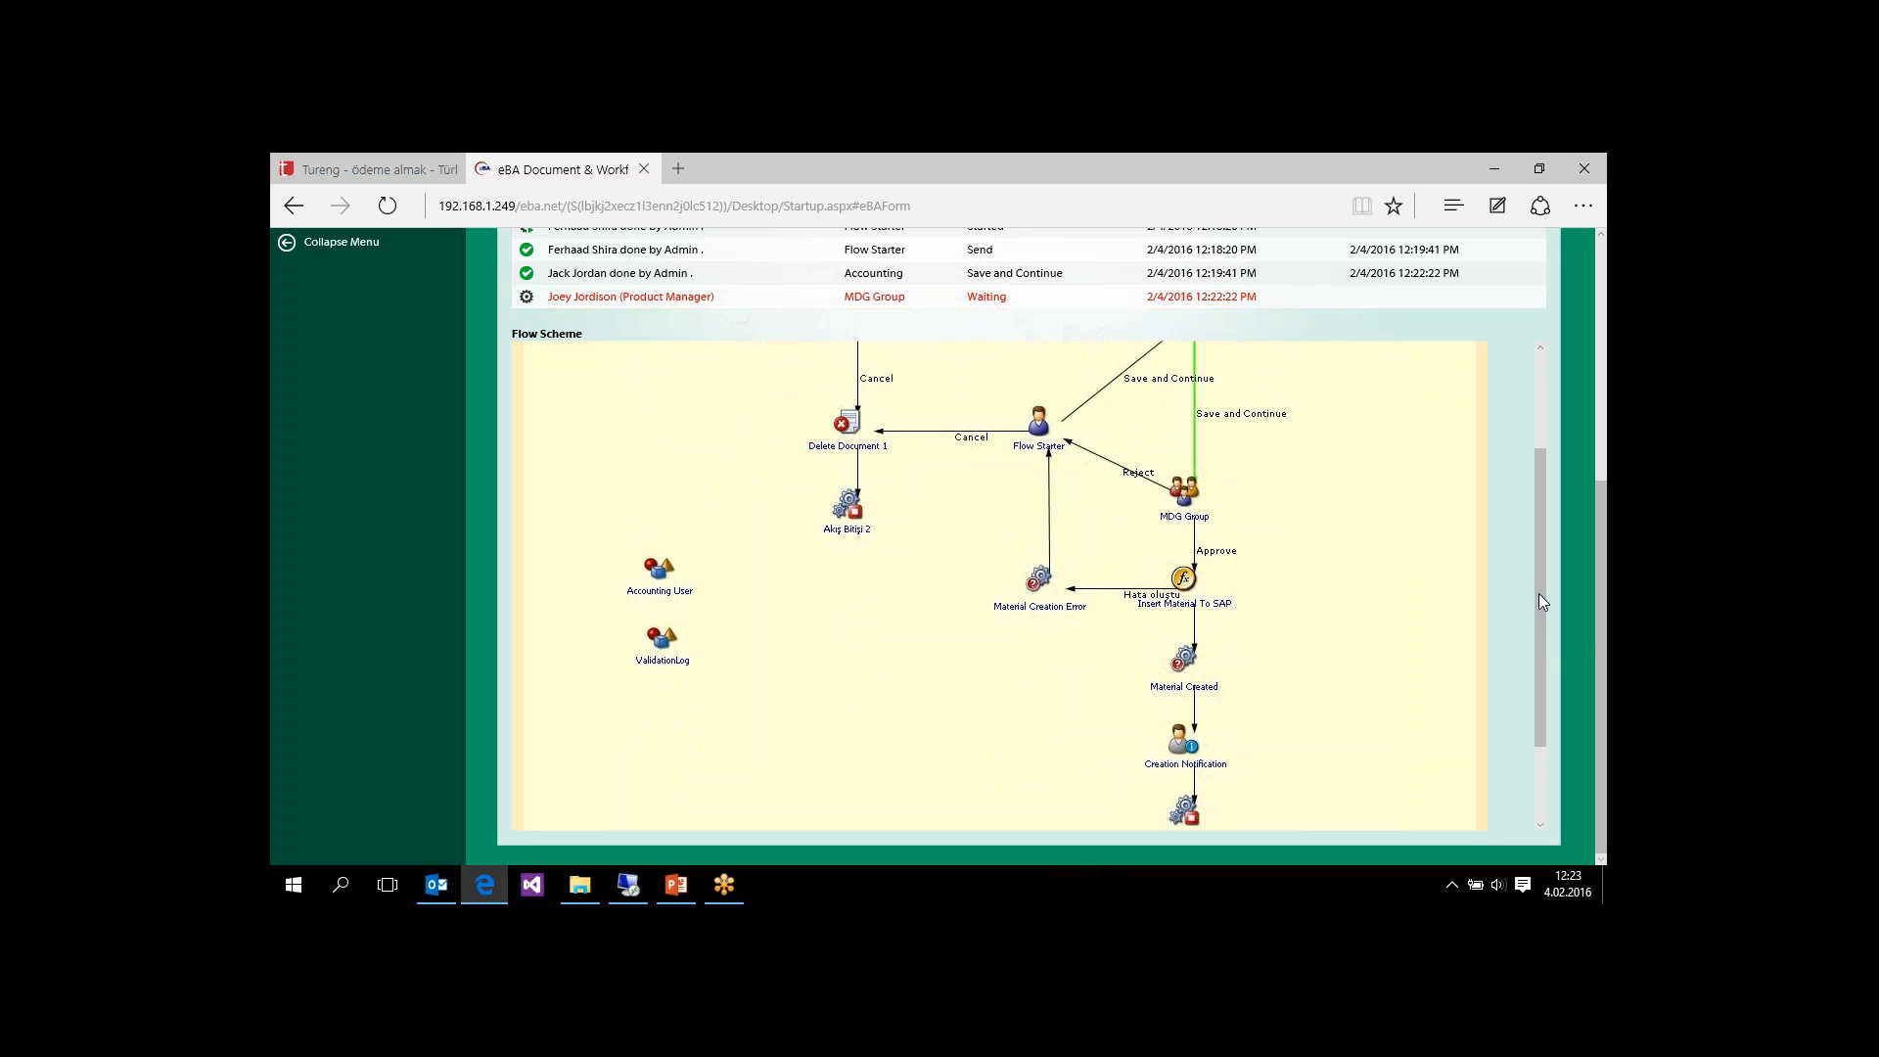
left_click_drag(1538, 599, 1560, 388)
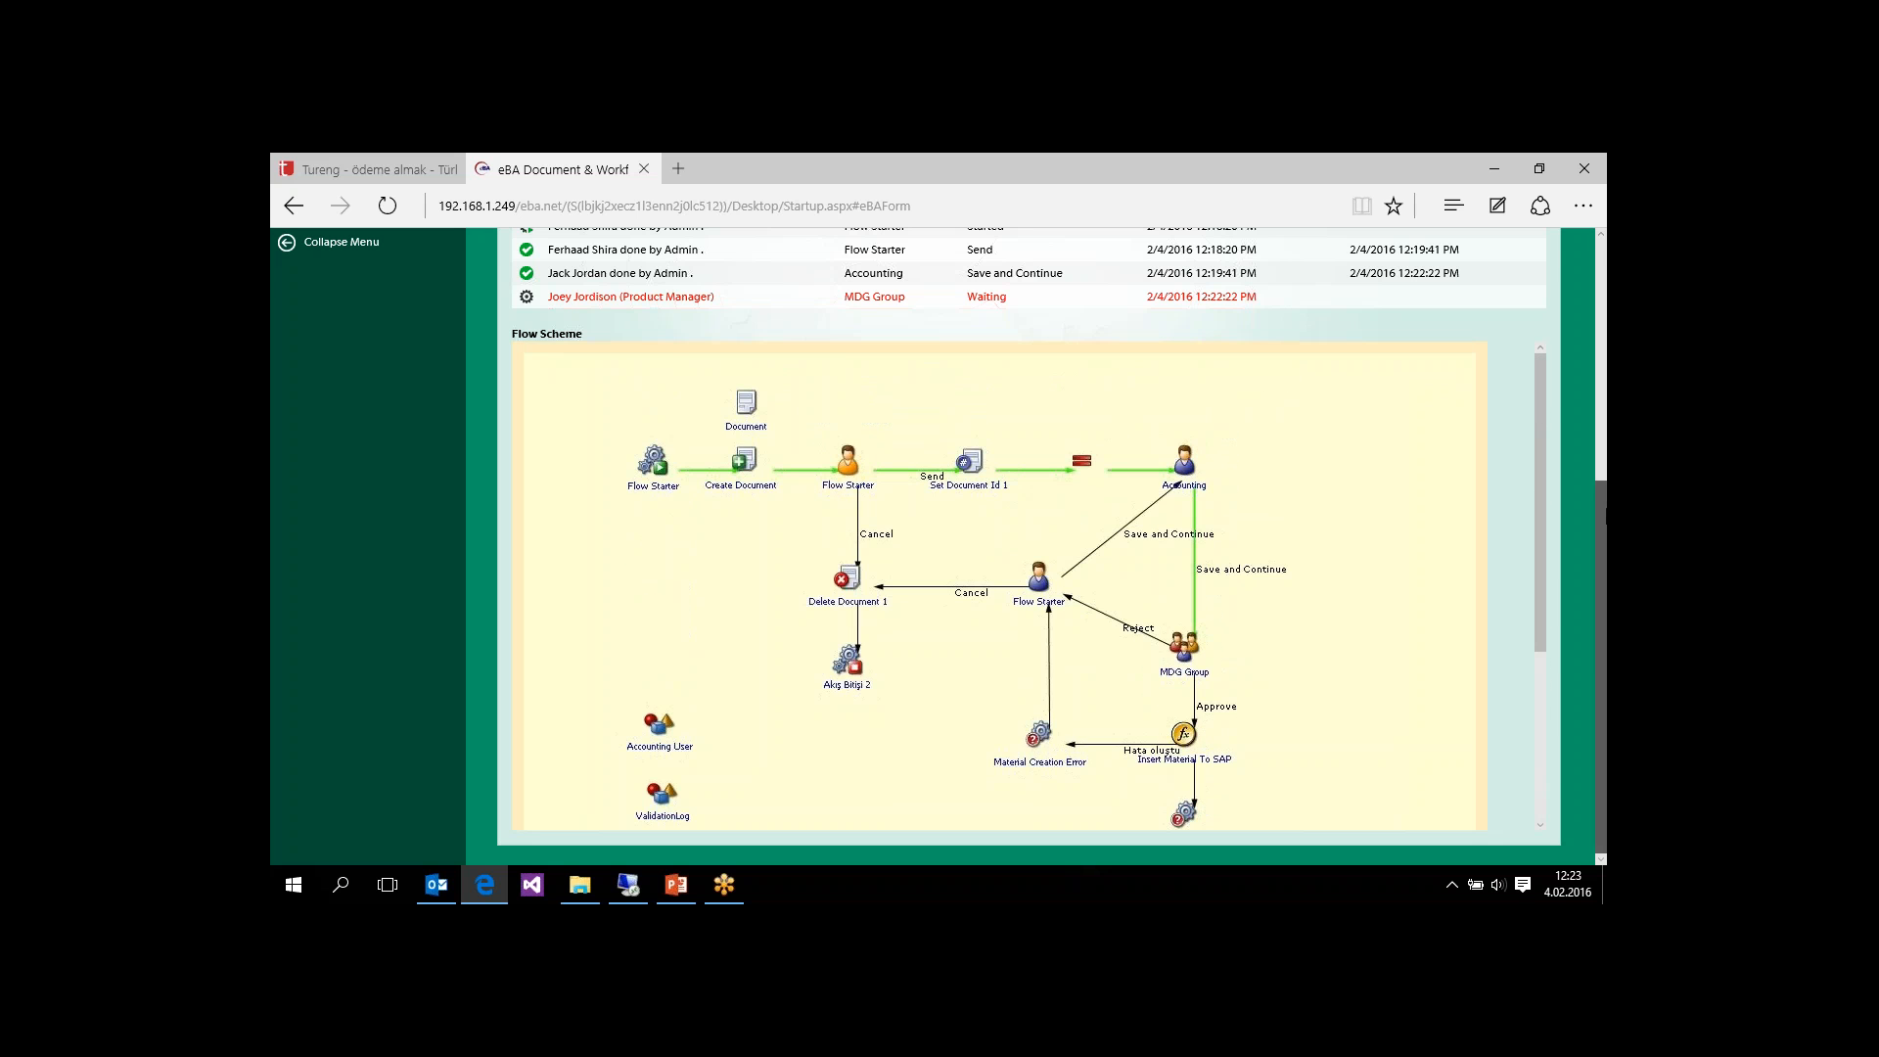
Step: Return to the admin account from the dashboard and log in as the product manager named as the waiting MDG Group approver
scroll(1606, 455, "up", 3)
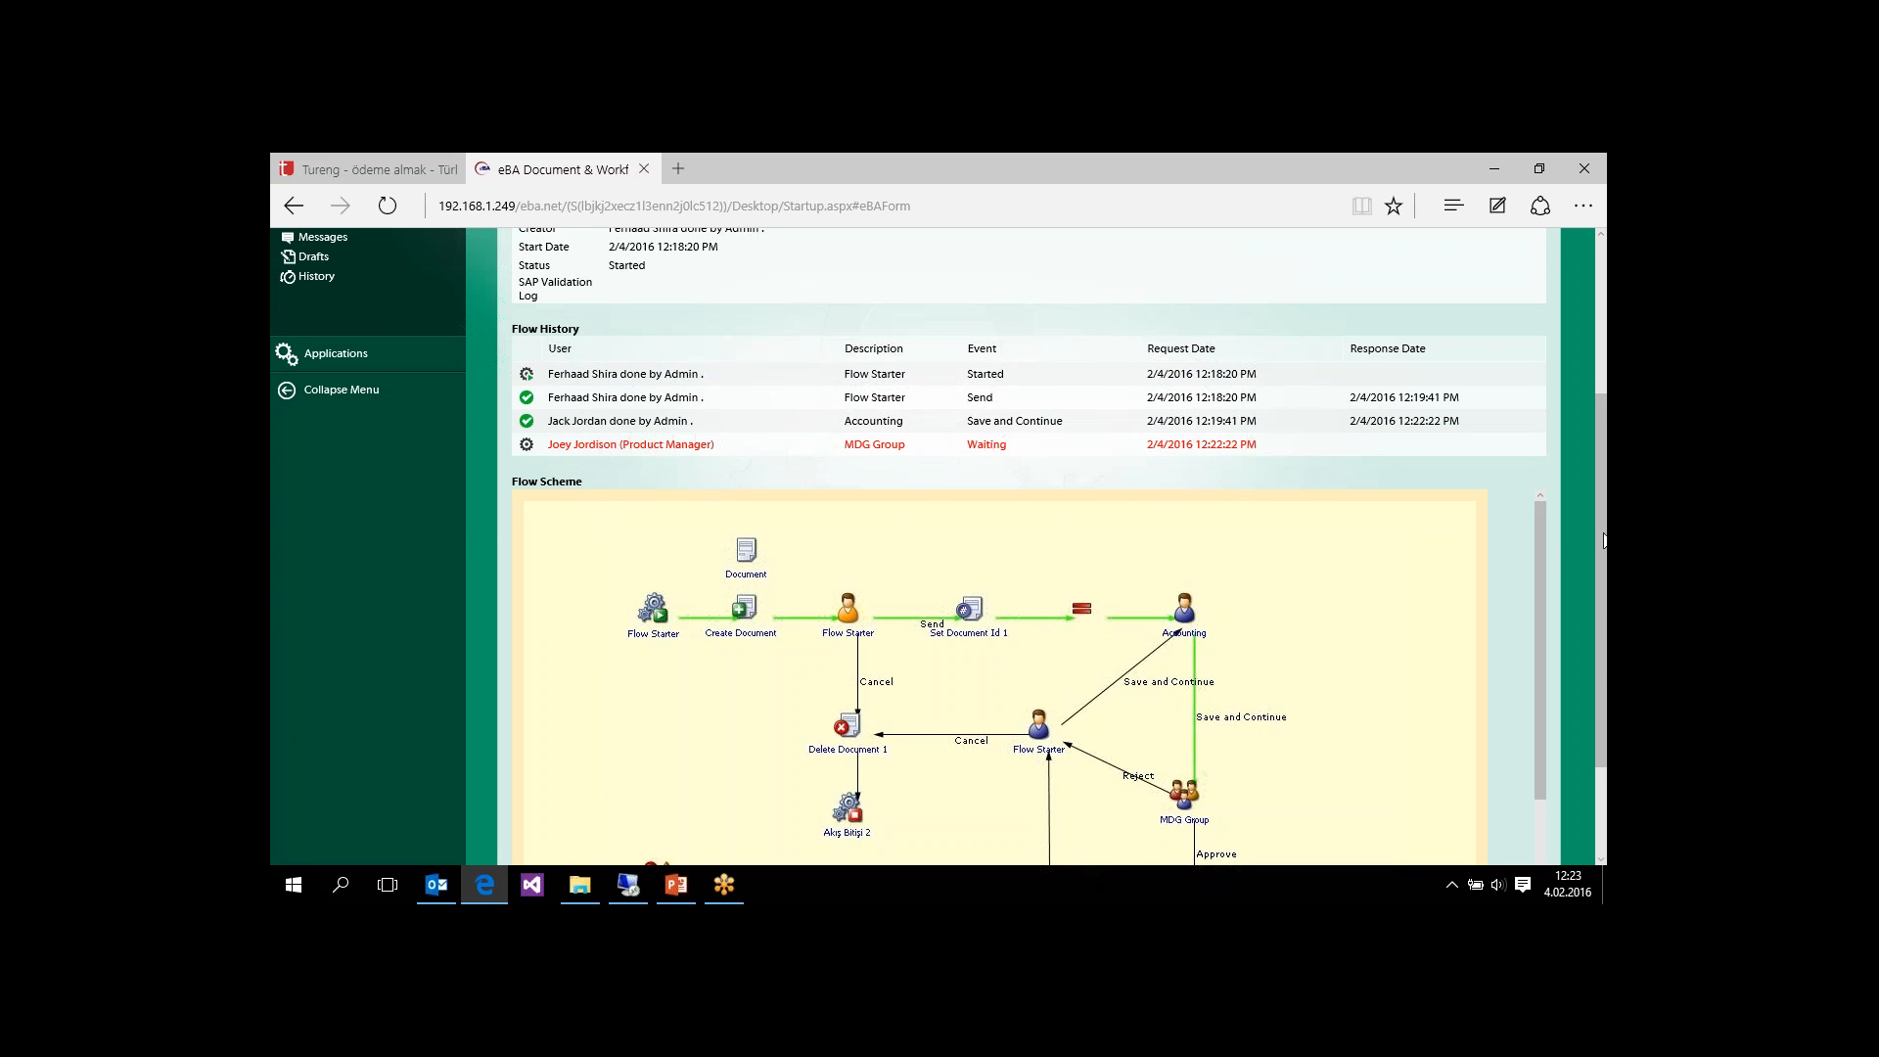
scroll(1606, 540, "up", 5)
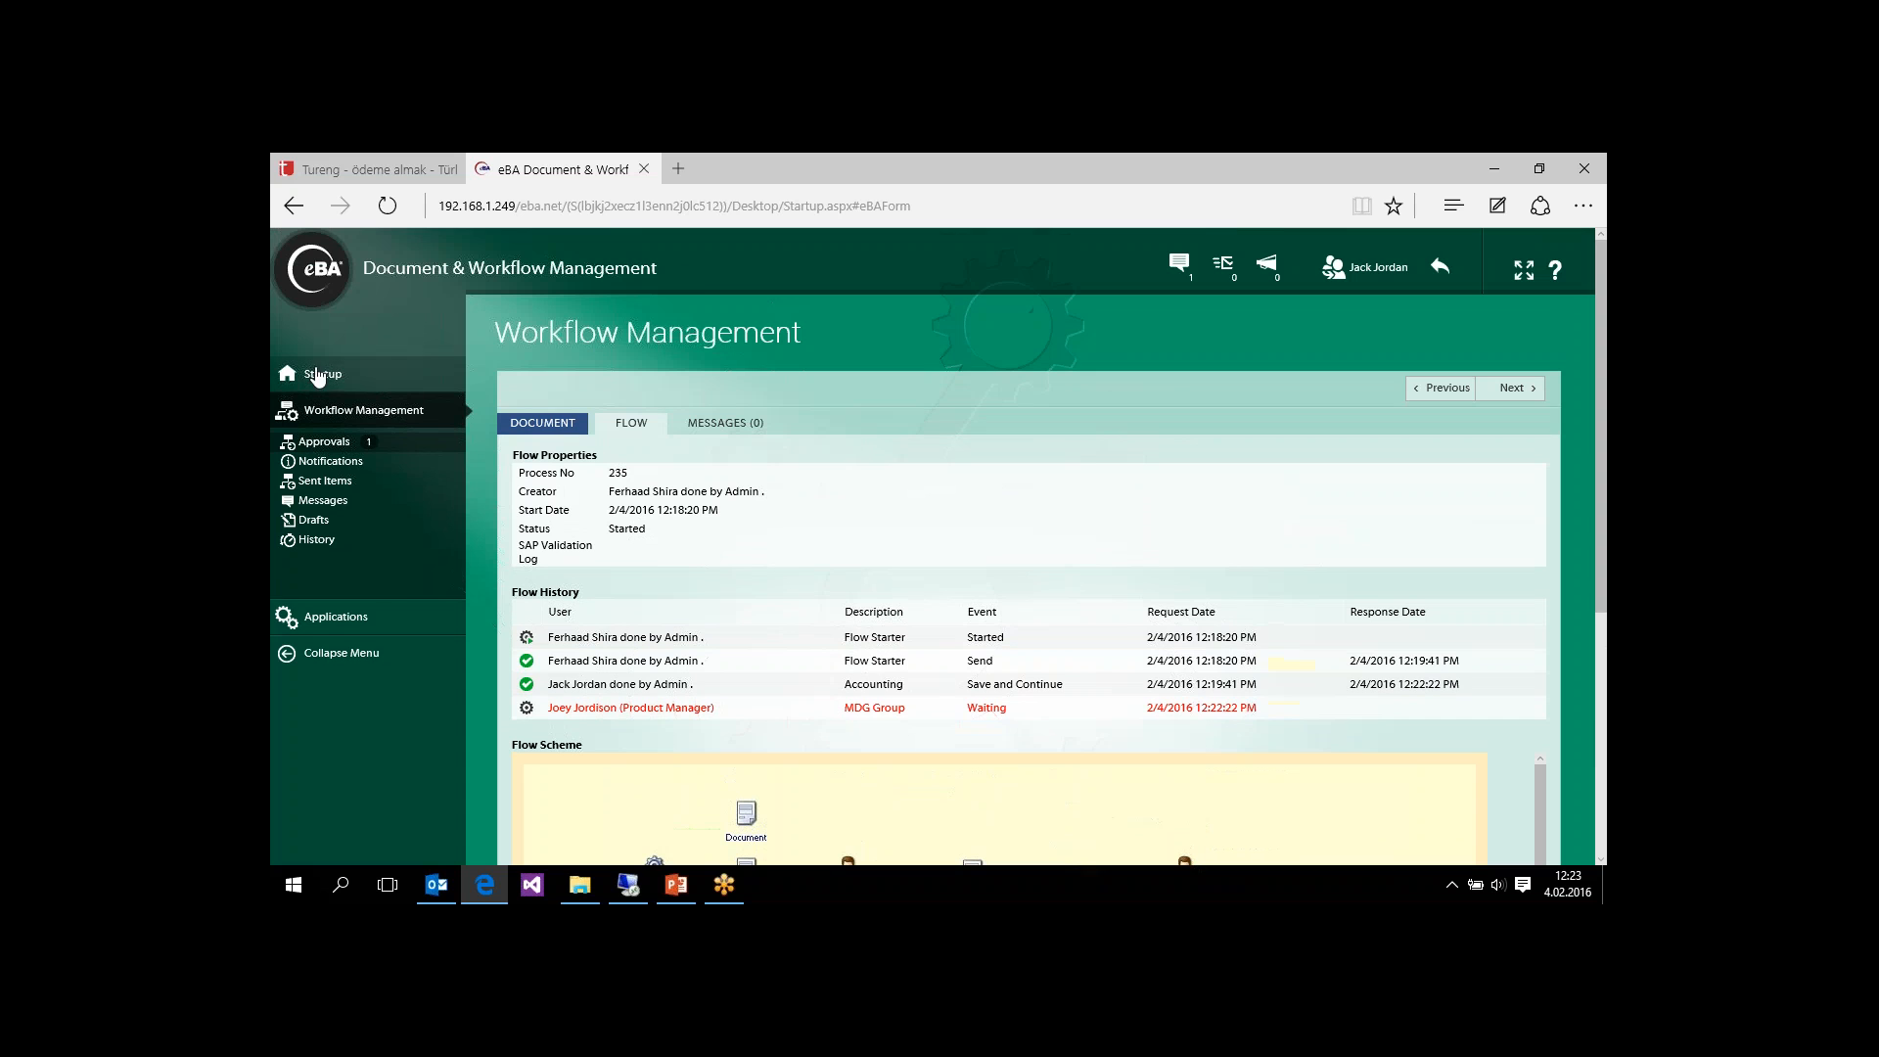
left_click(316, 375)
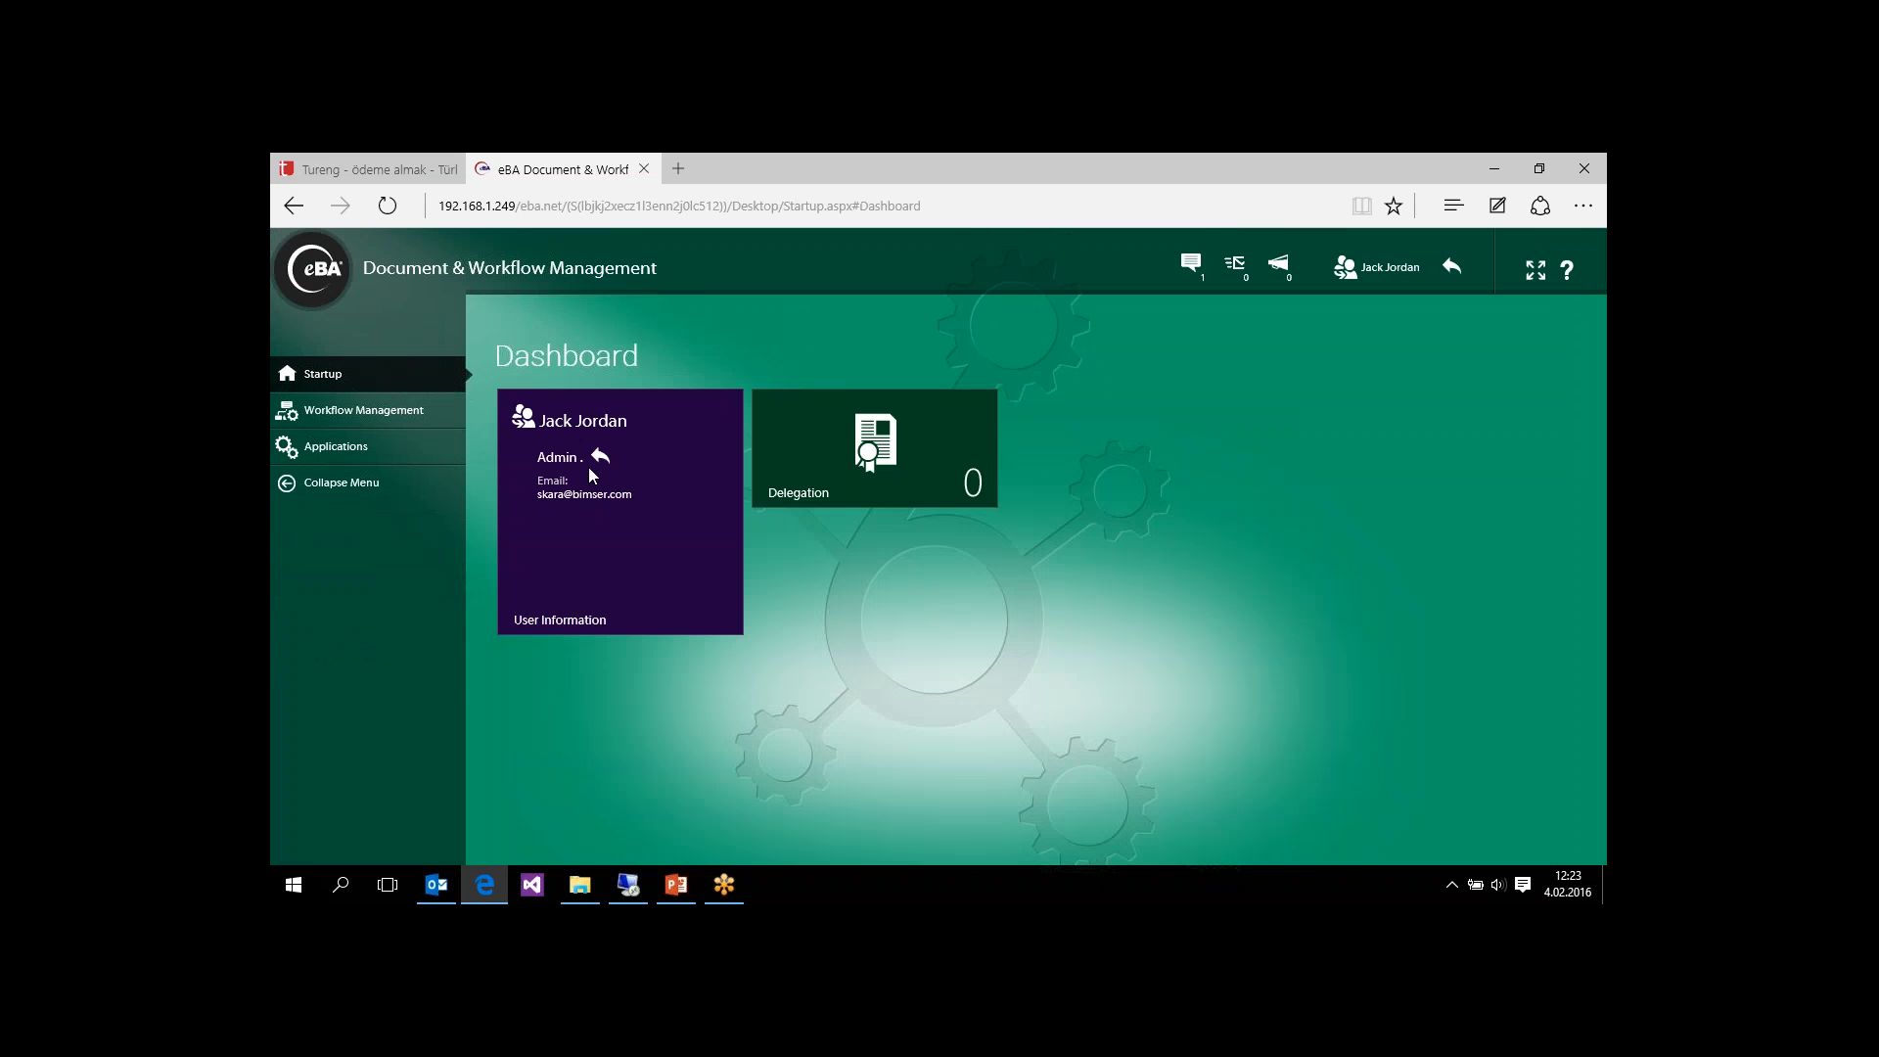
left_click(559, 458)
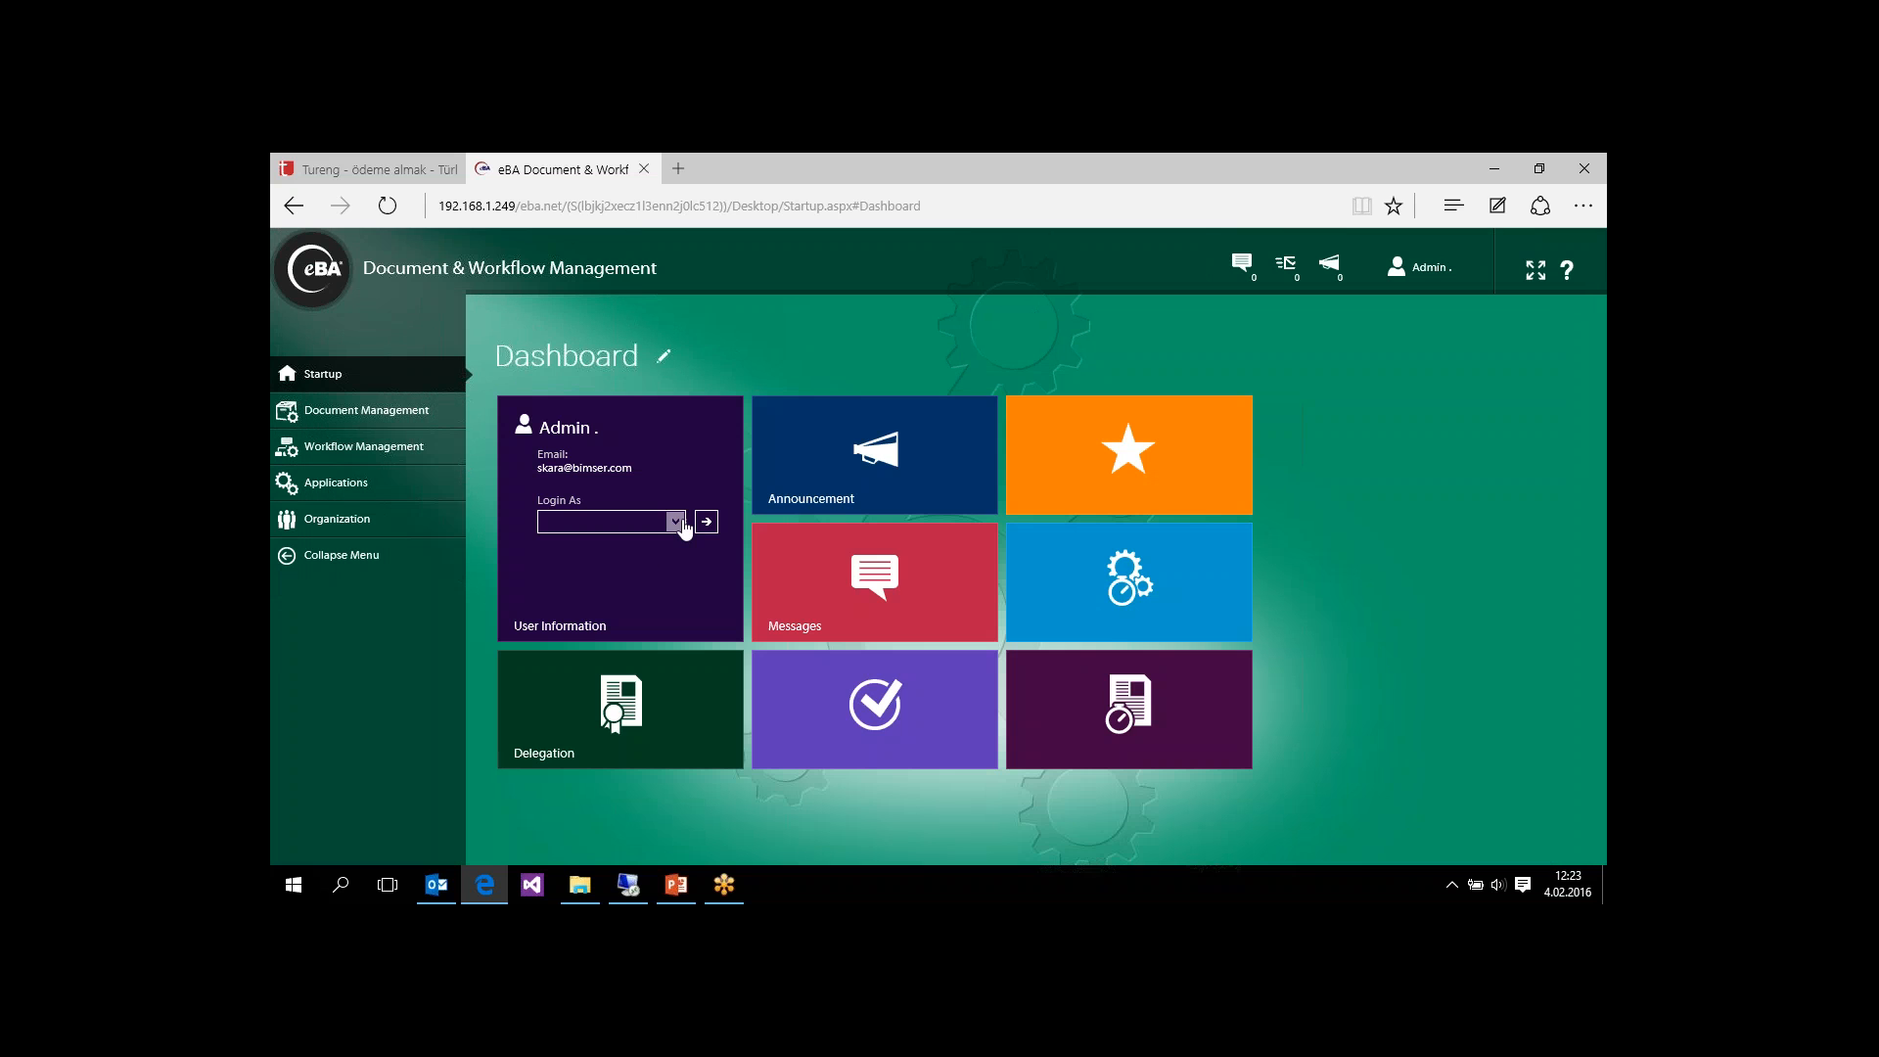
left_click(677, 524)
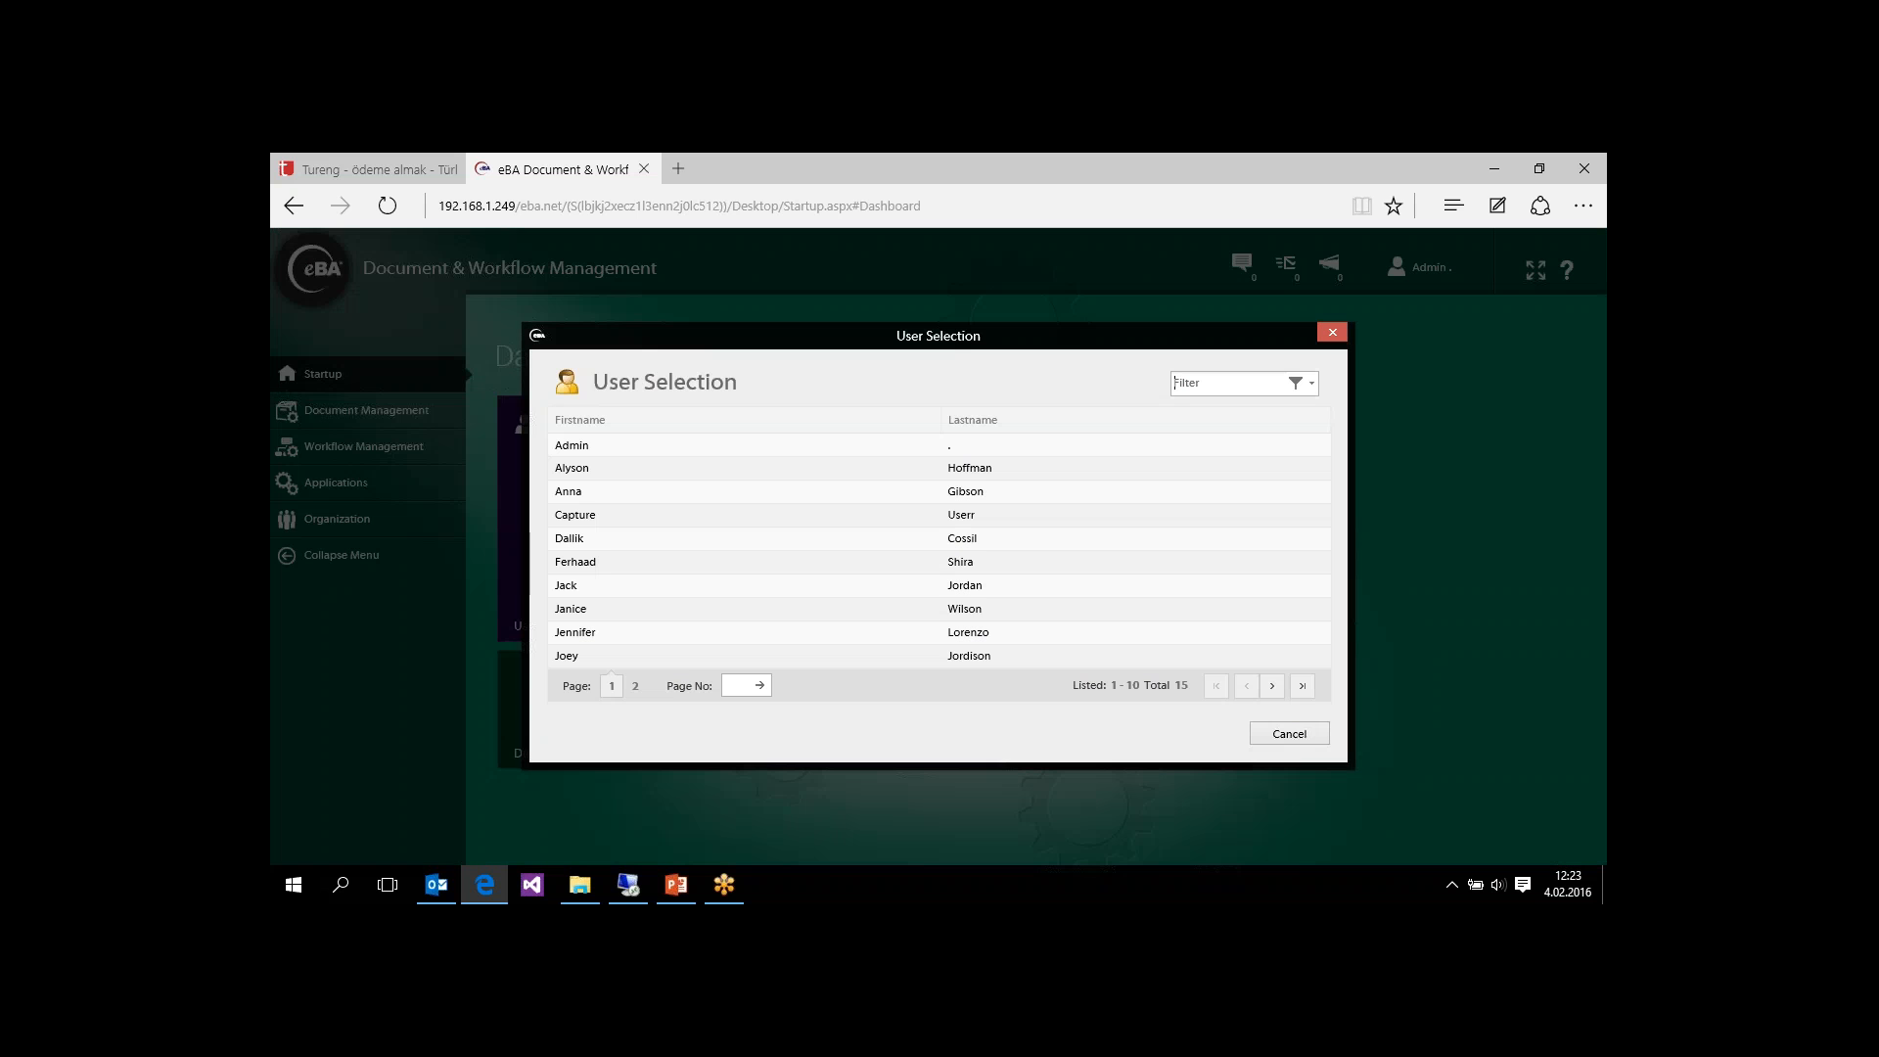
left_click(673, 655)
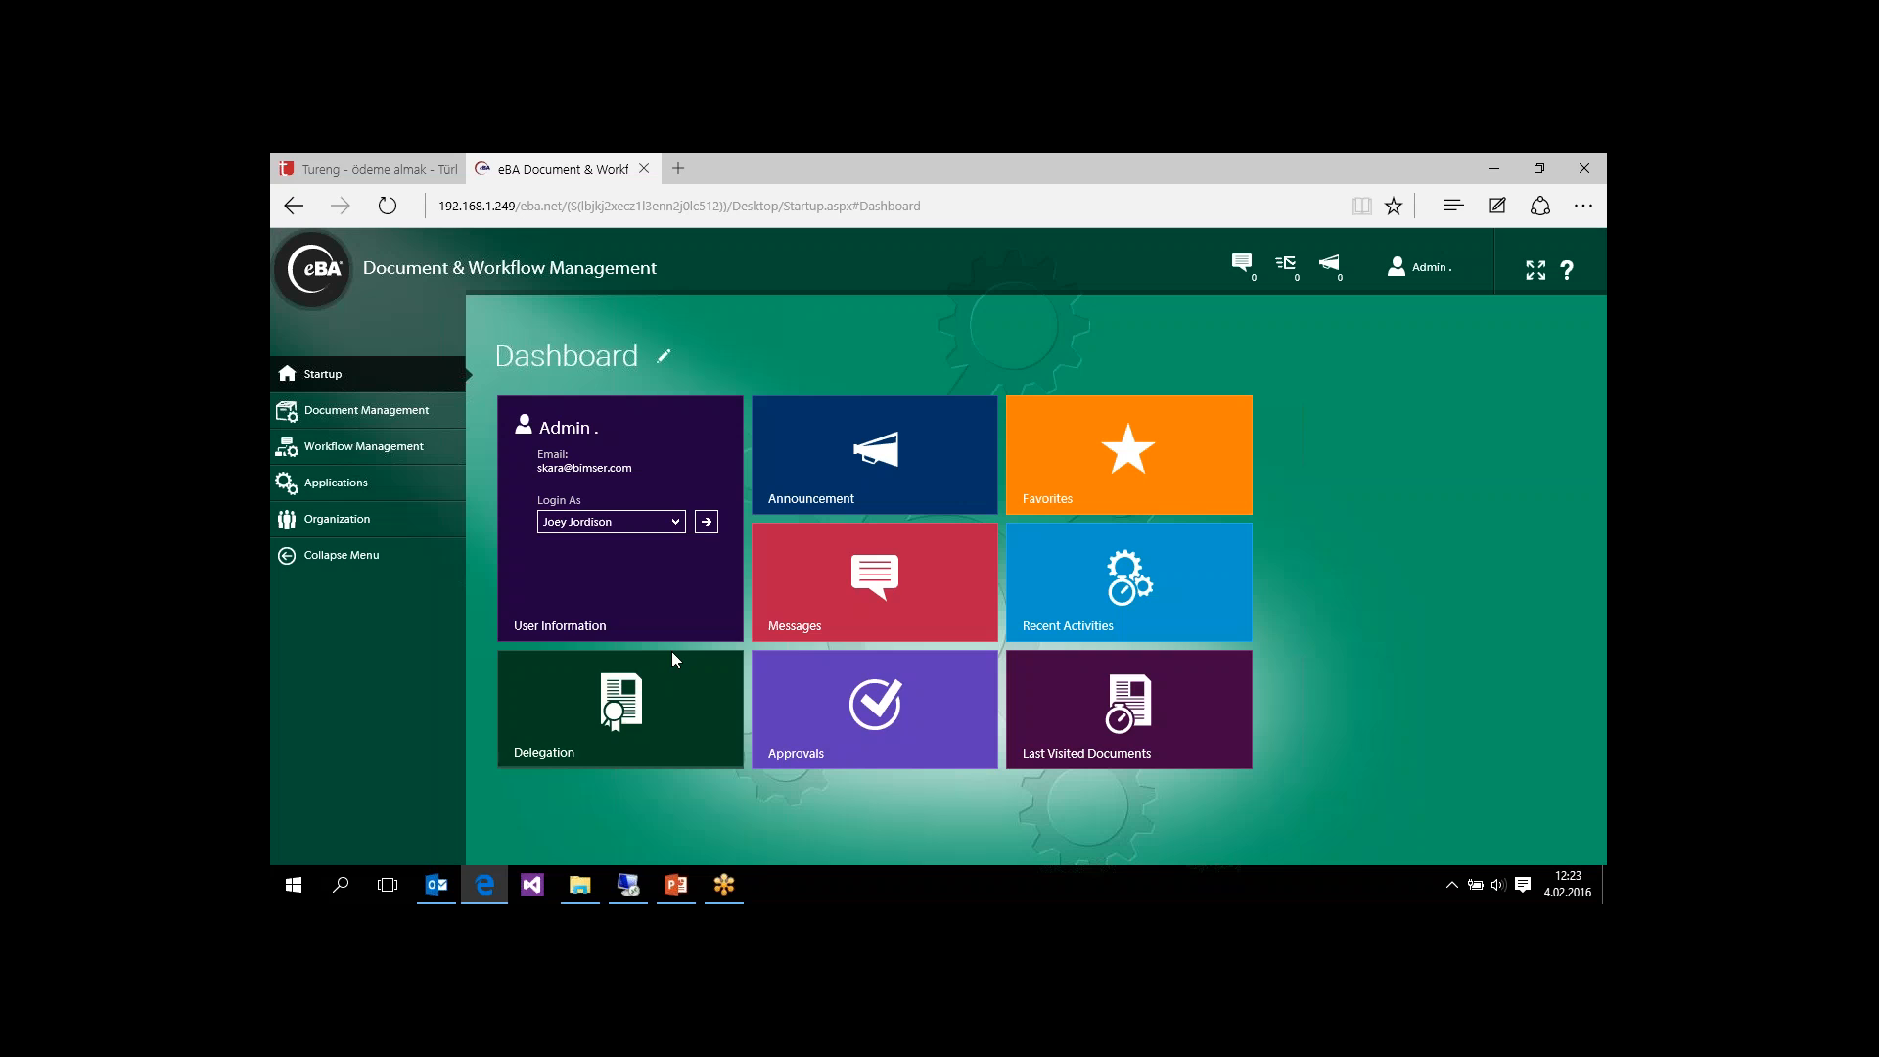
left_click(706, 524)
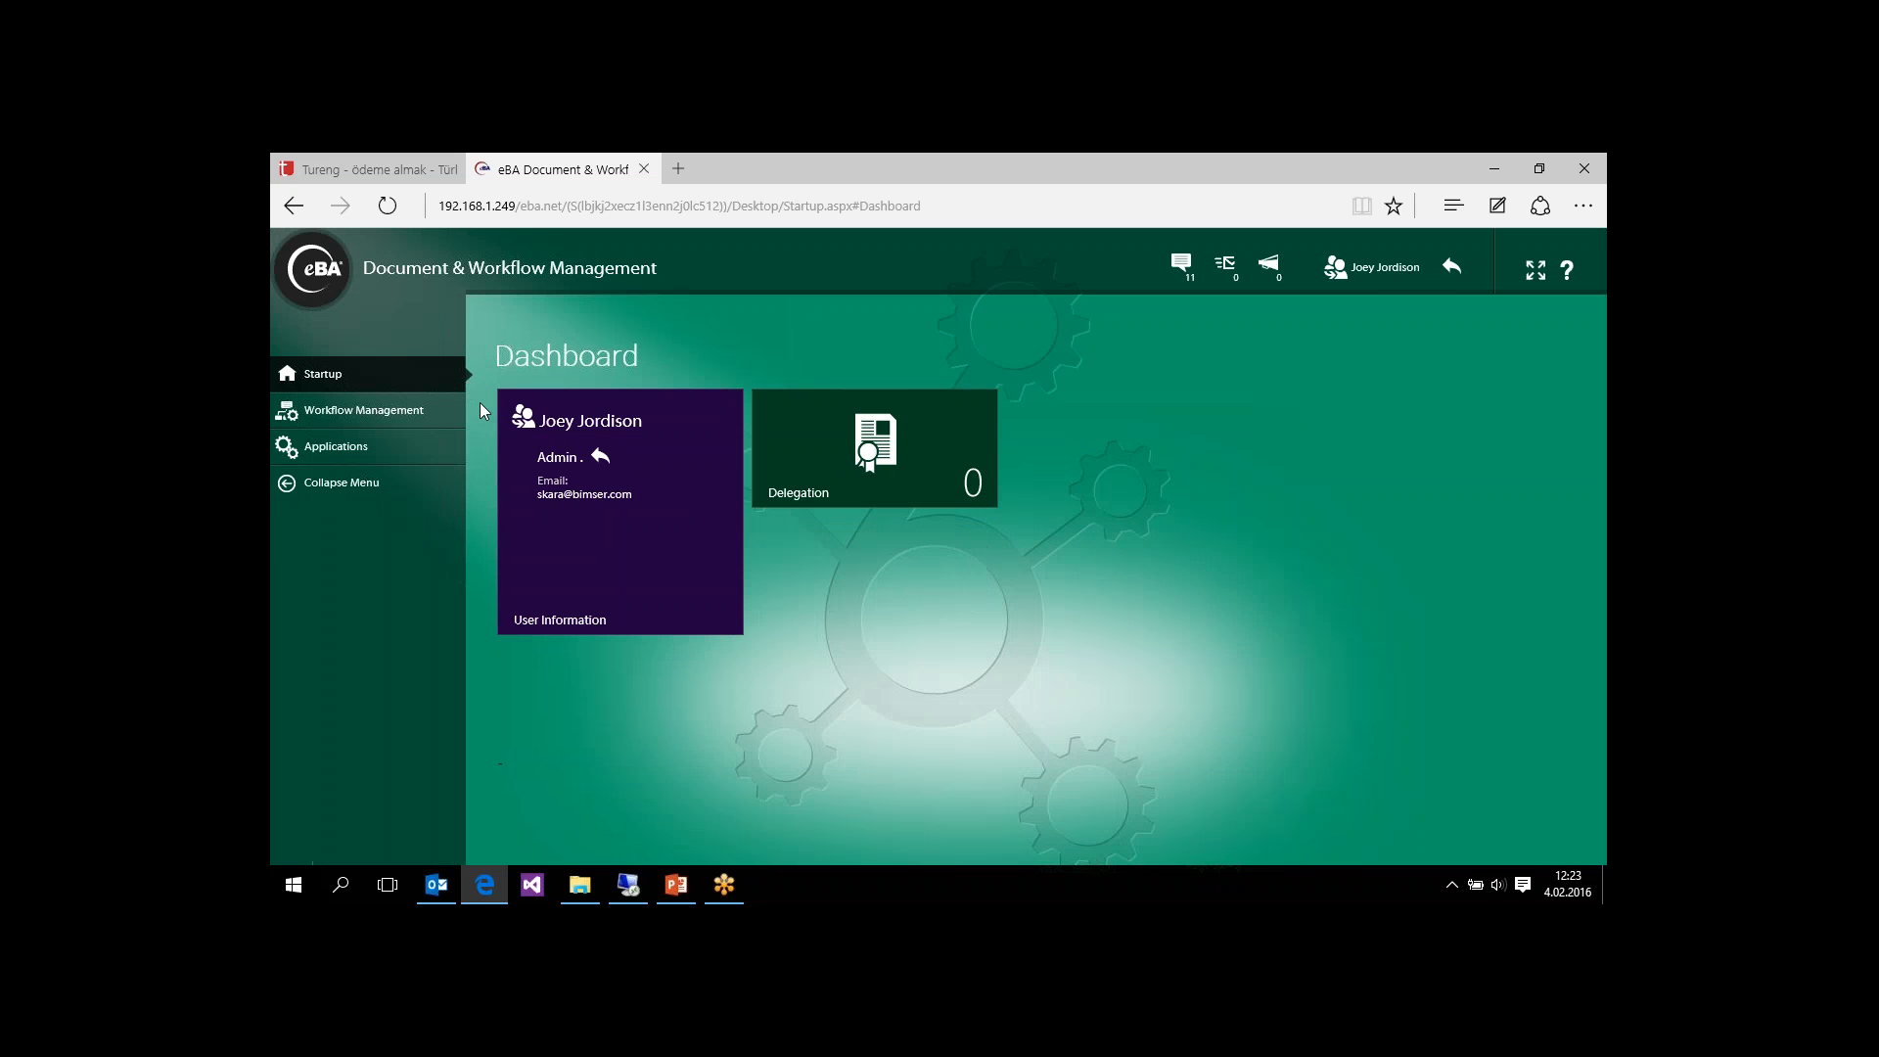
Step: Open the pending Sunny Sunny-35 material request from the product manager's workflow approvals and approve it
left_click(315, 419)
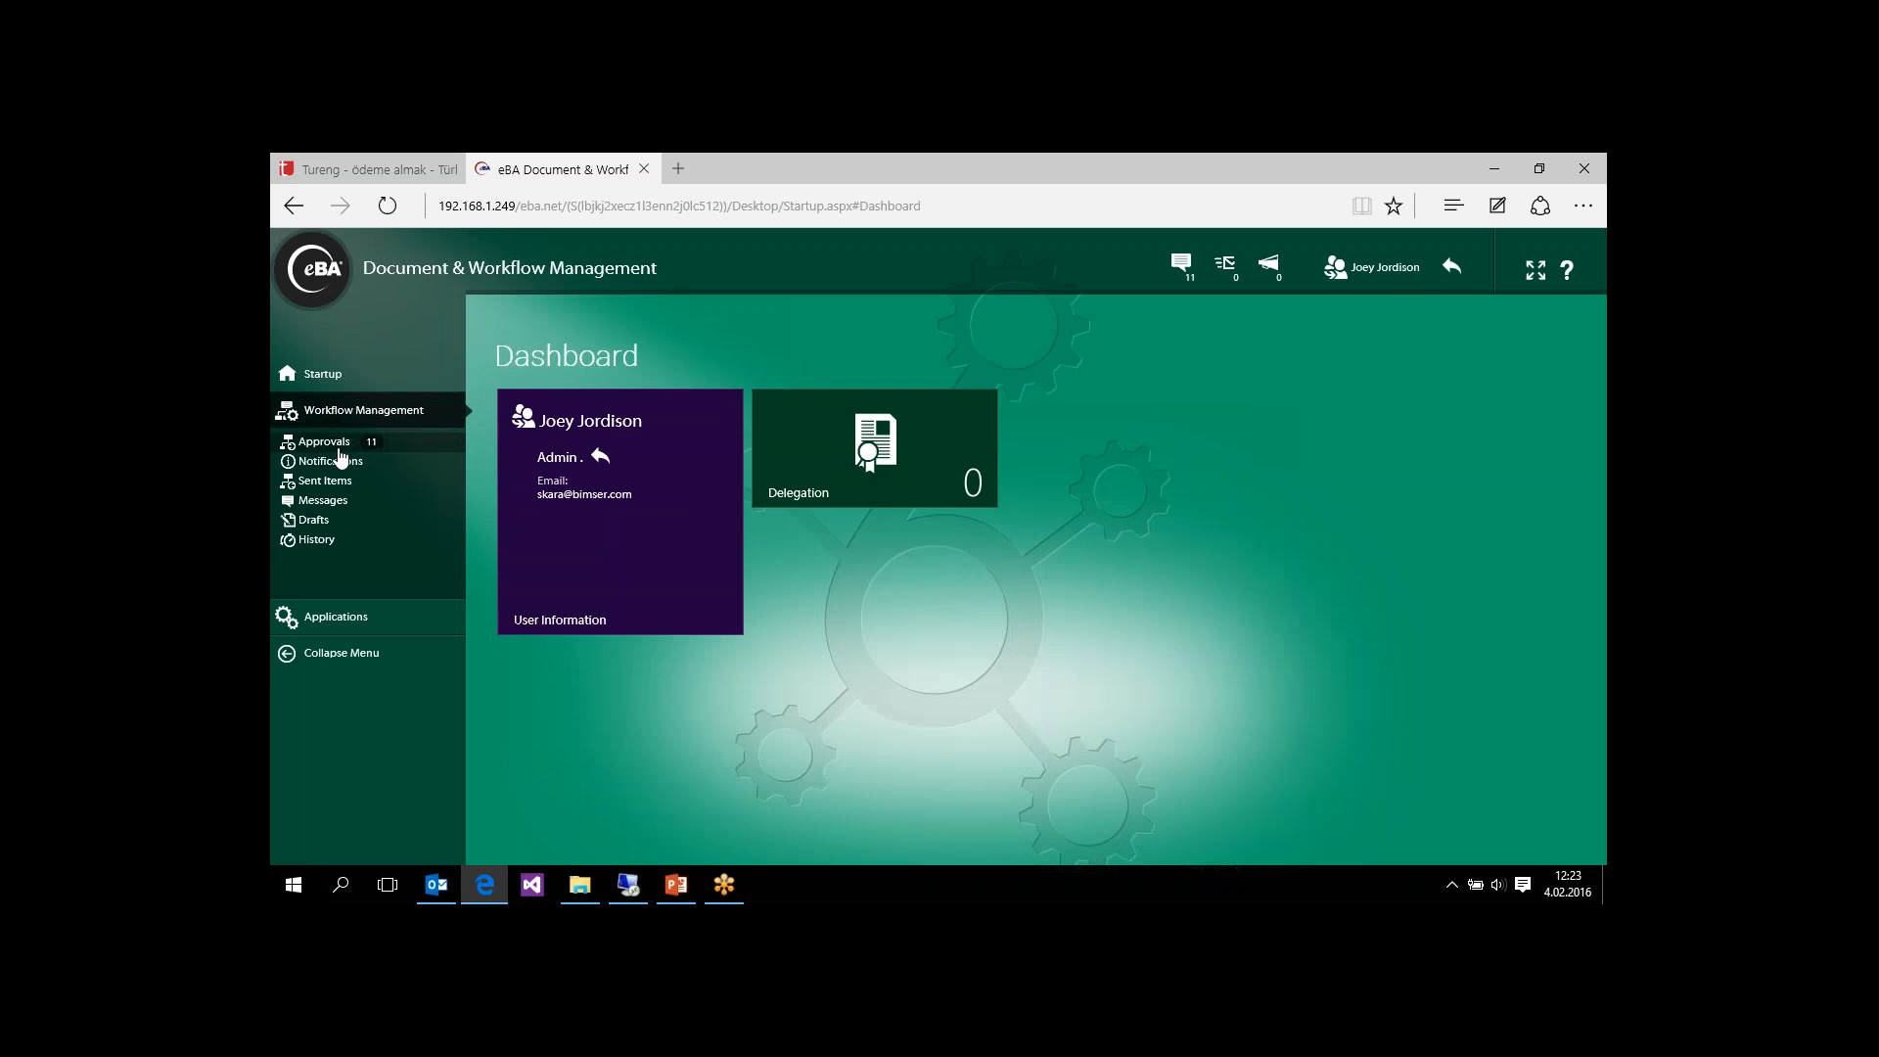
double_click(686, 487)
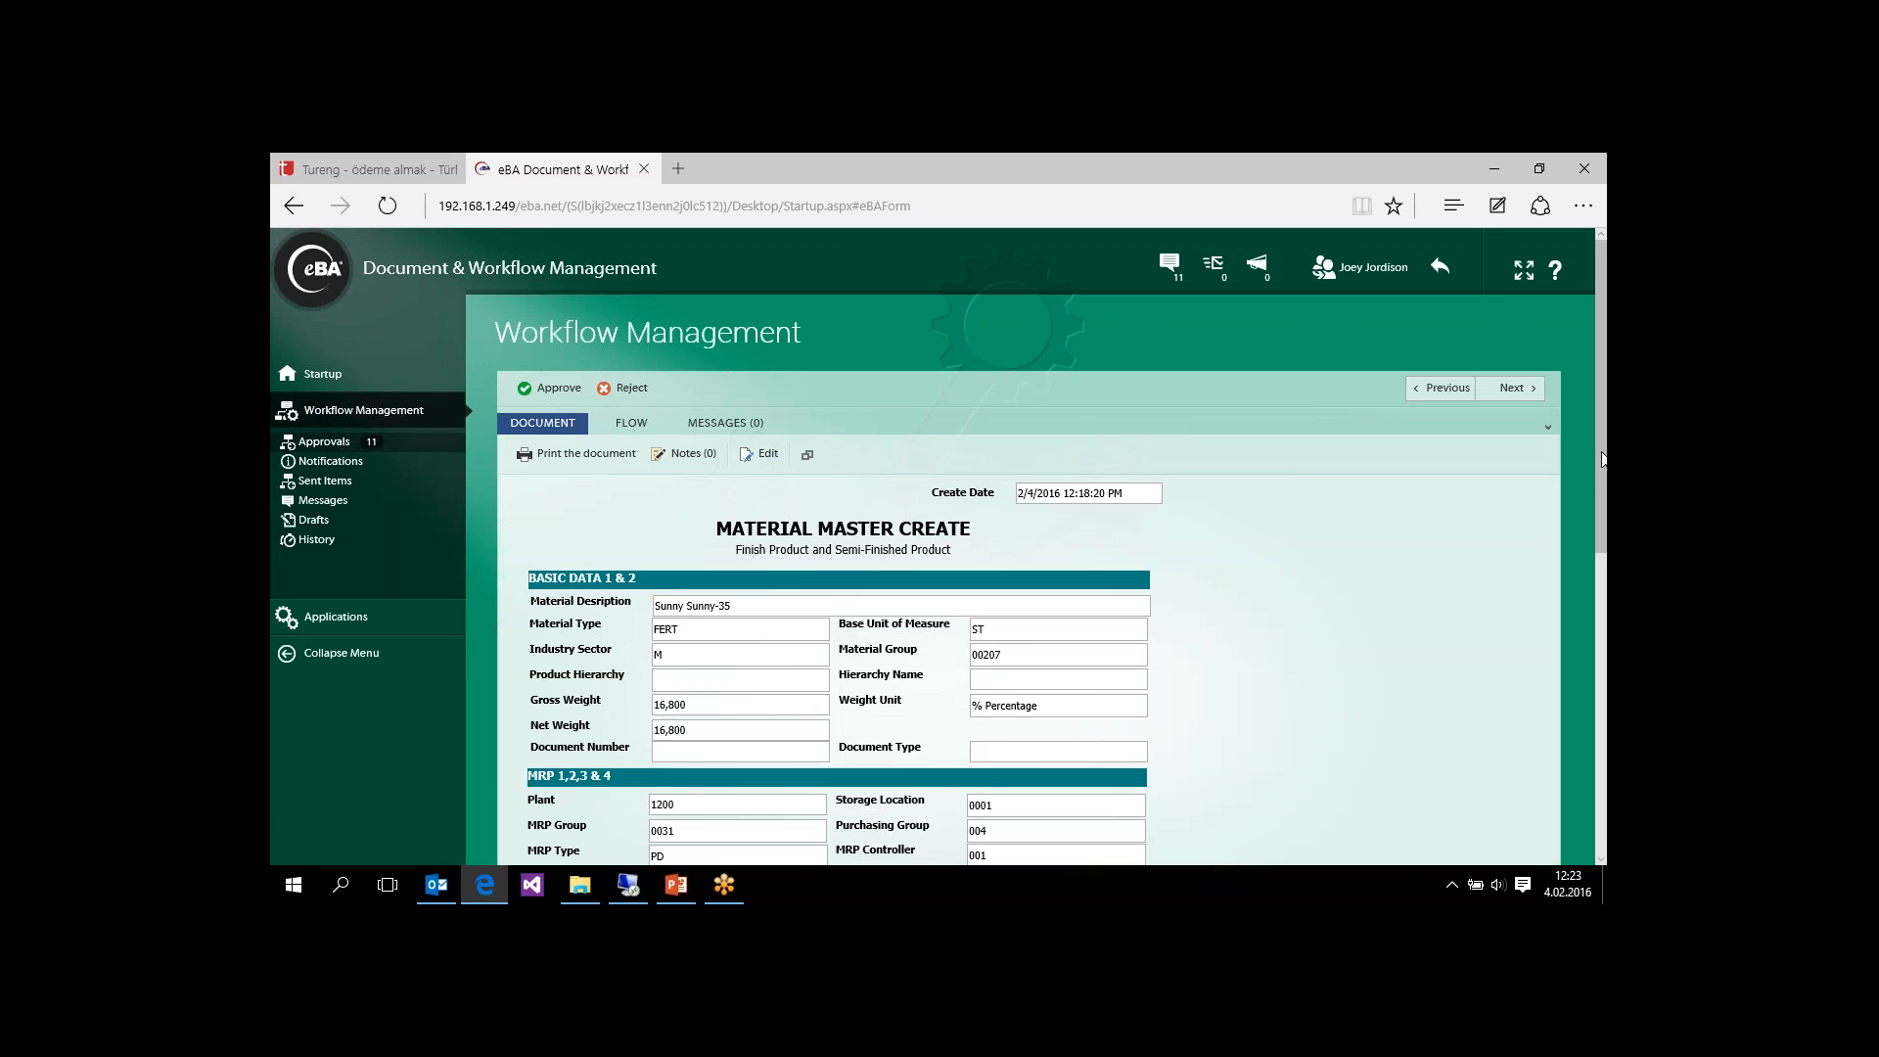
left_click_drag(1603, 460, 1597, 615)
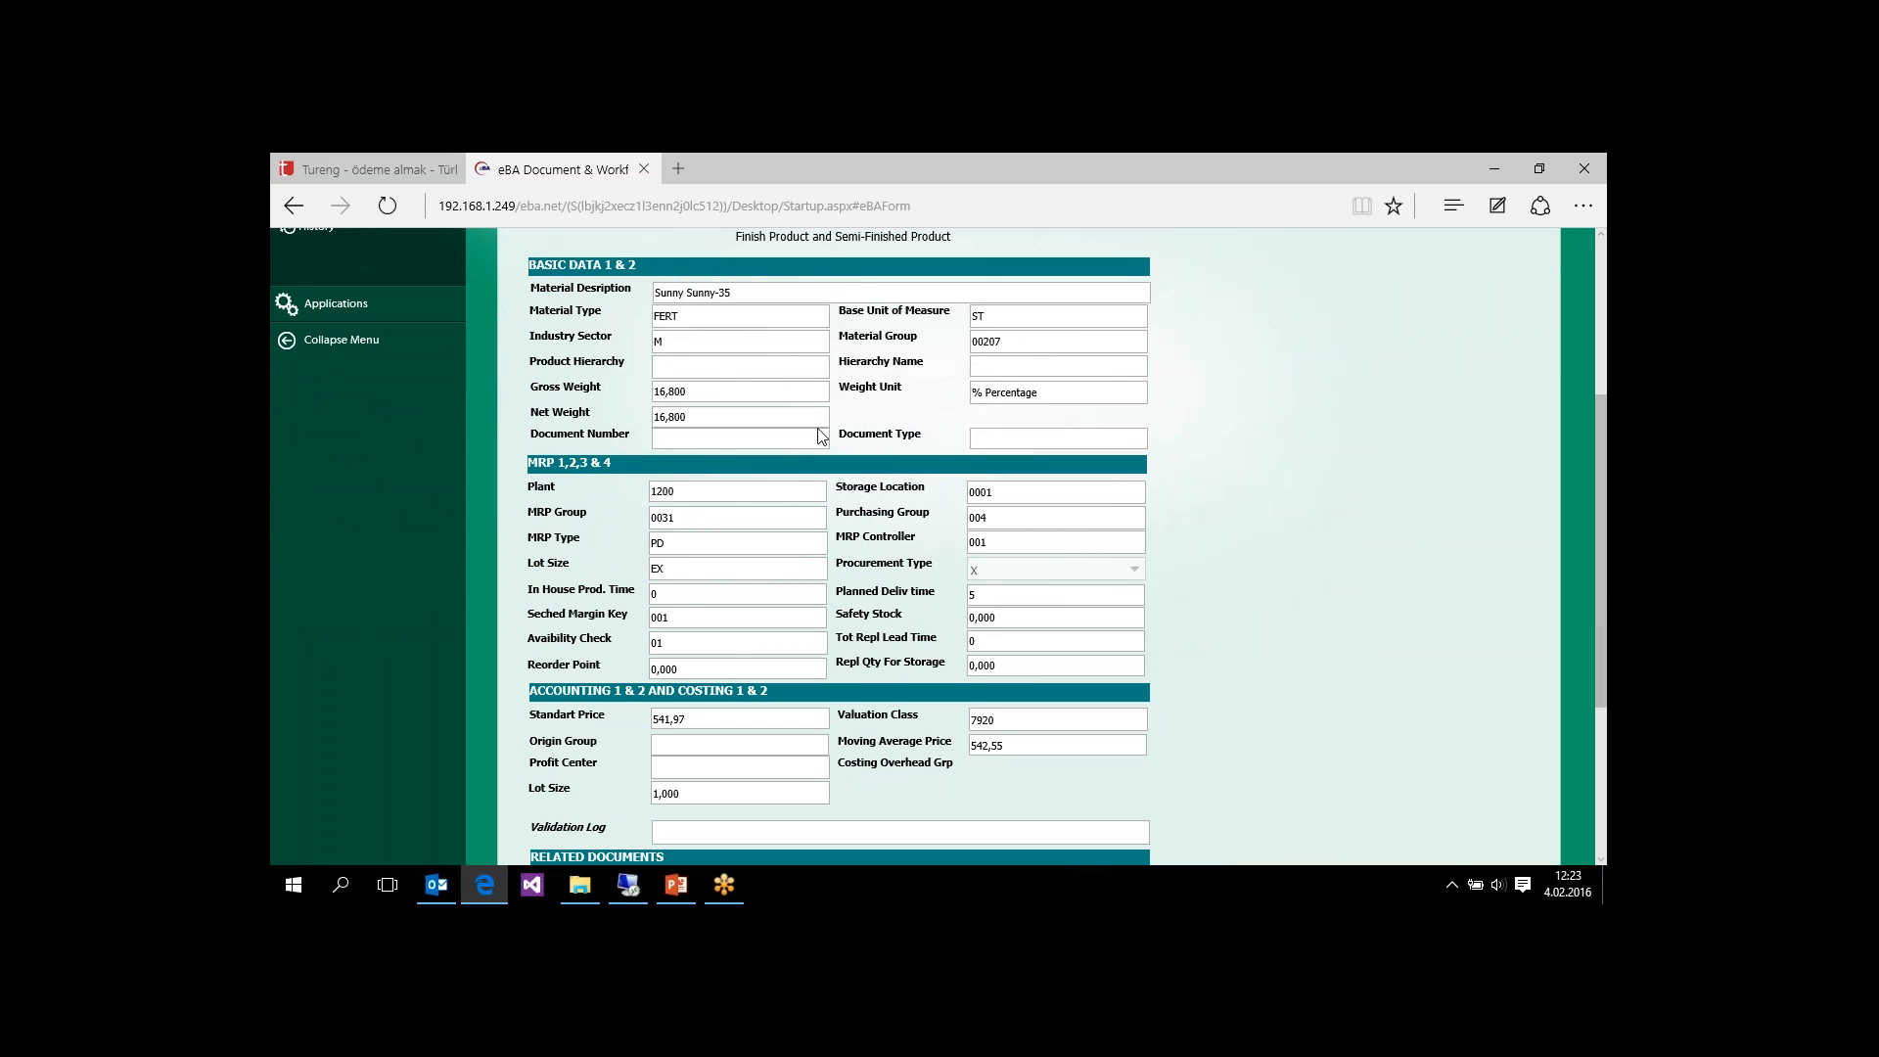
left_click_drag(1605, 579, 1605, 491)
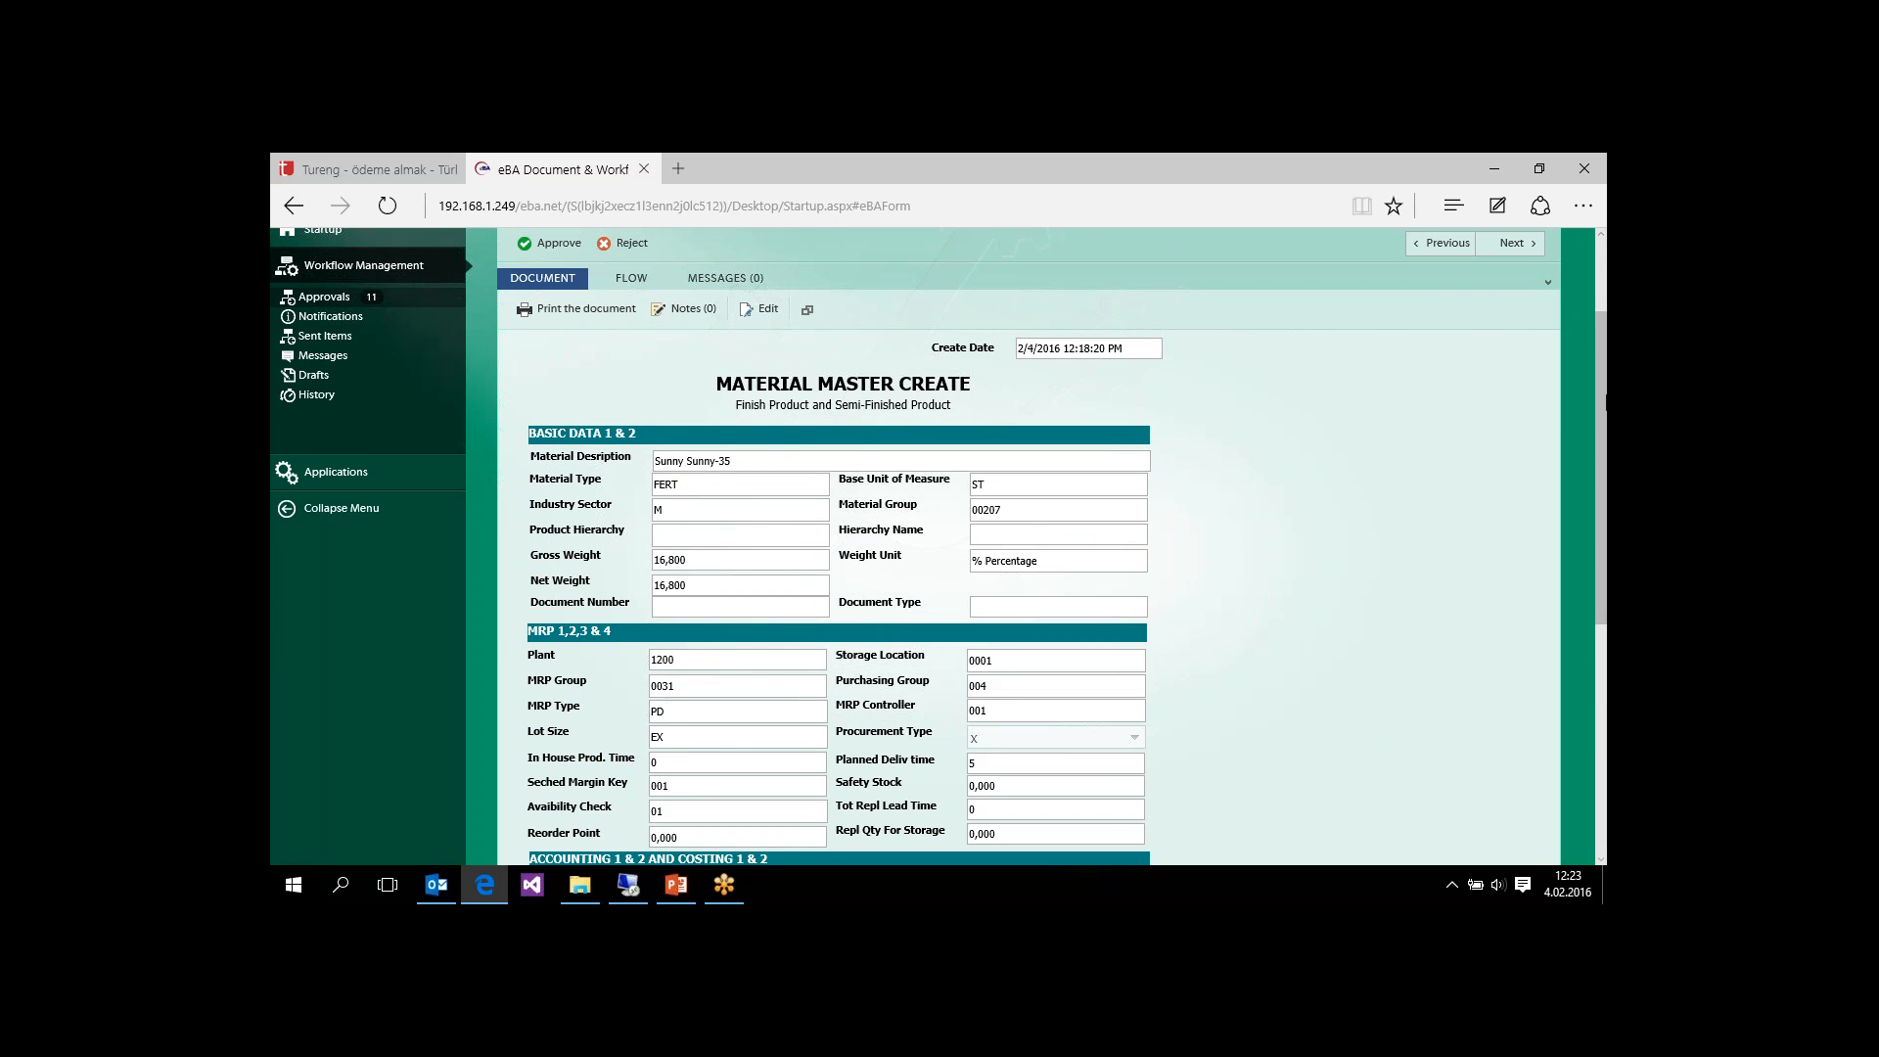
left_click_drag(1605, 402, 1605, 328)
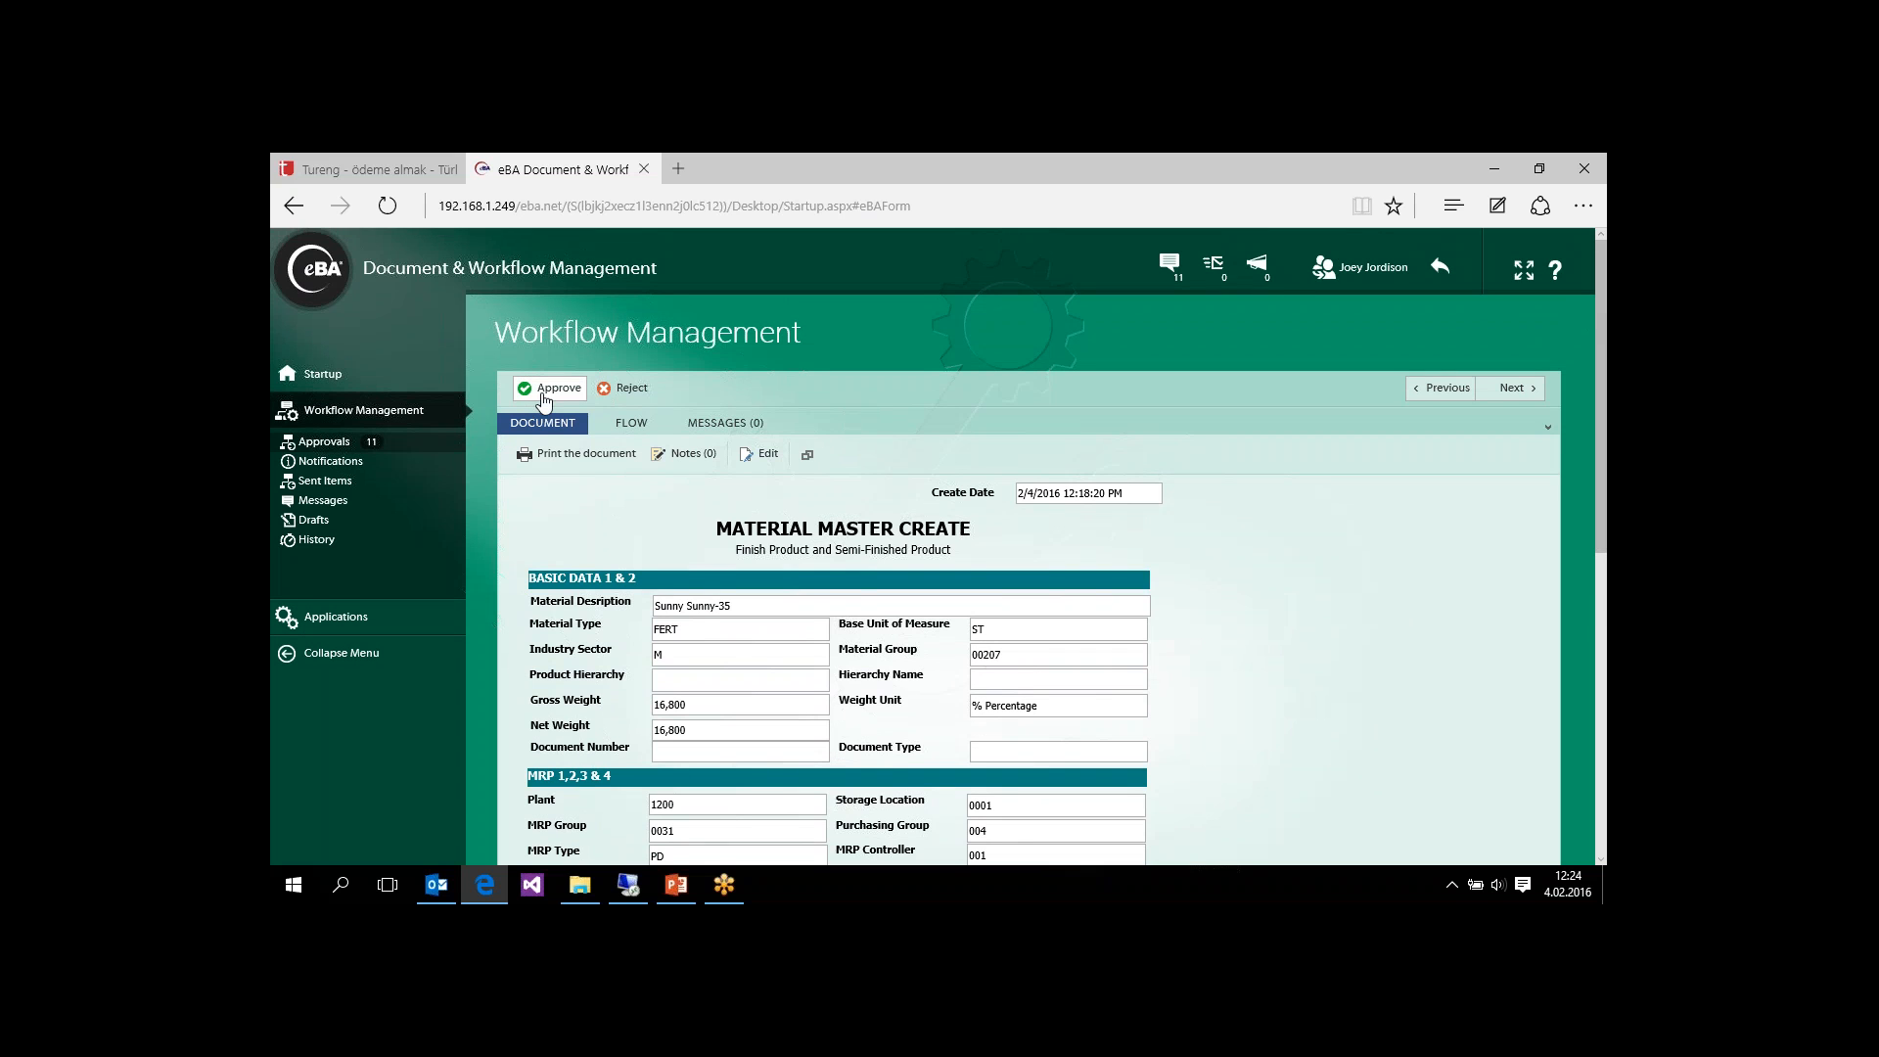
left_click(544, 400)
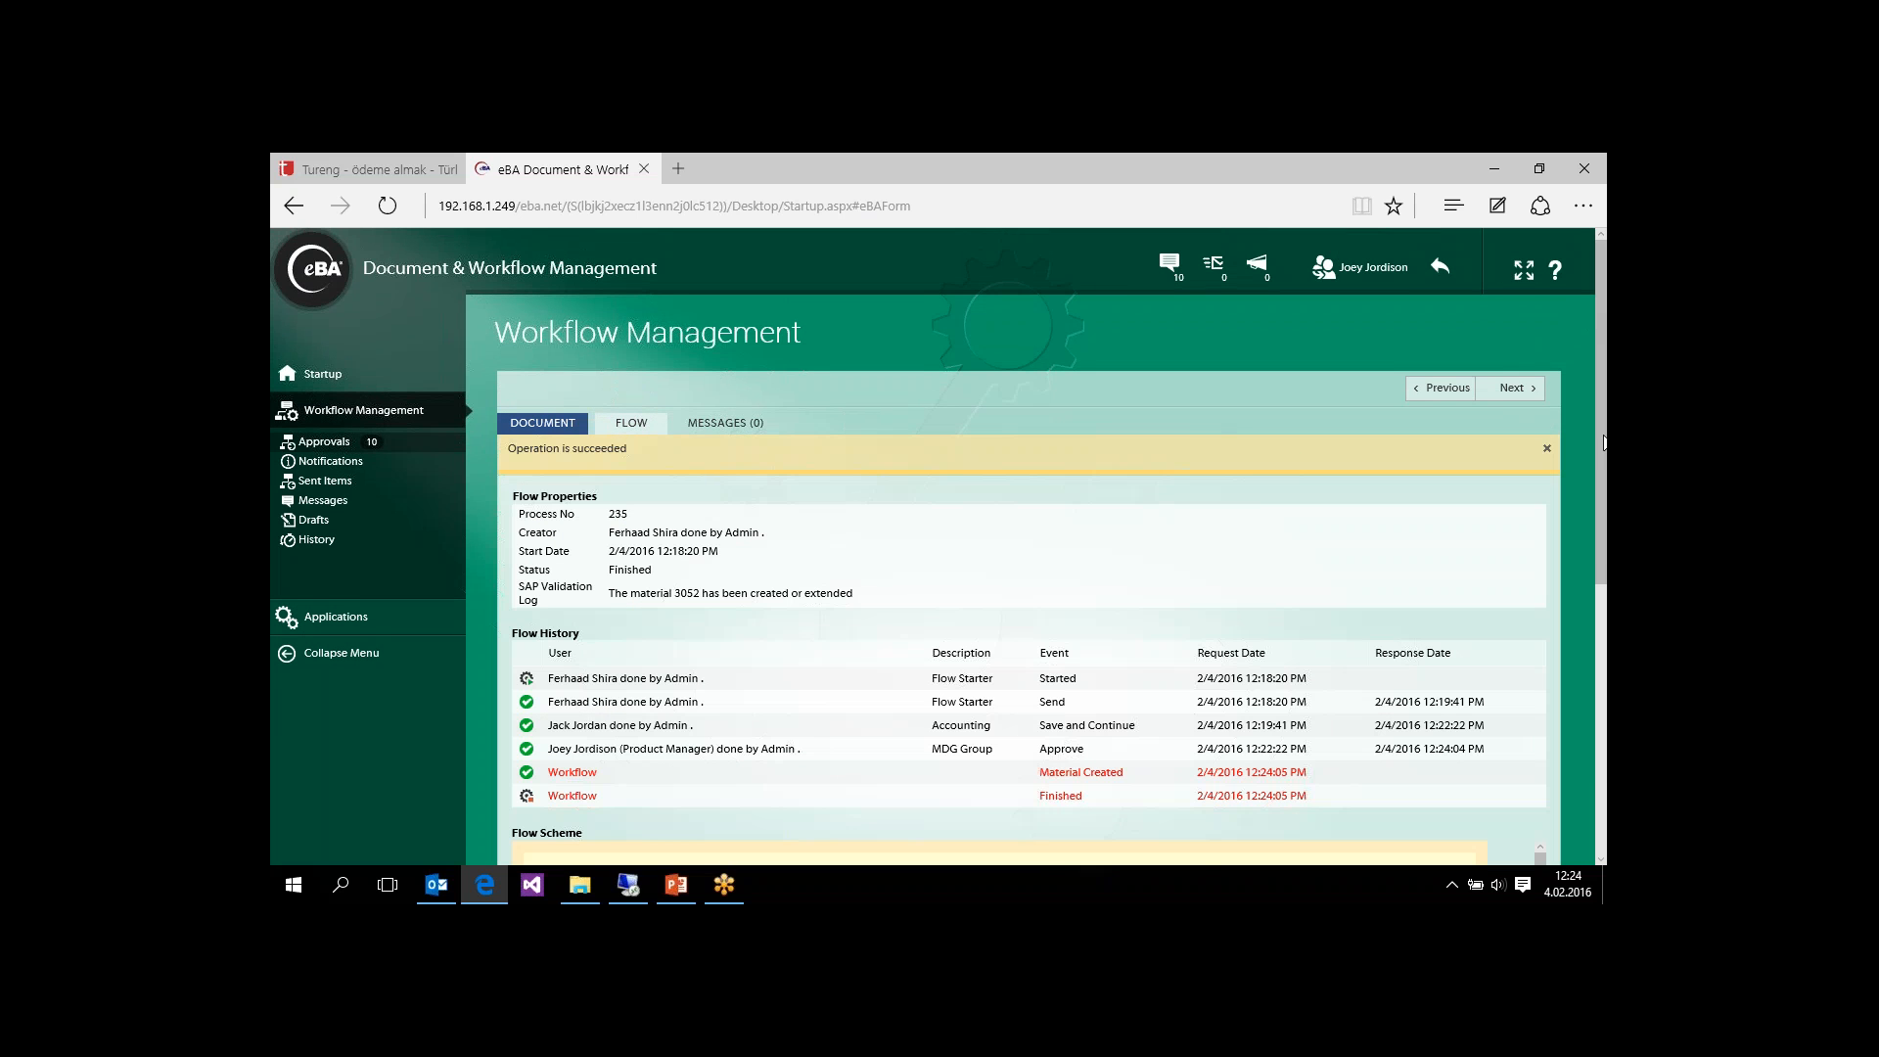
Step: Check the approved request's flow history, flow scheme and SAP Validation Log entry
left_click_drag(1598, 429, 1599, 563)
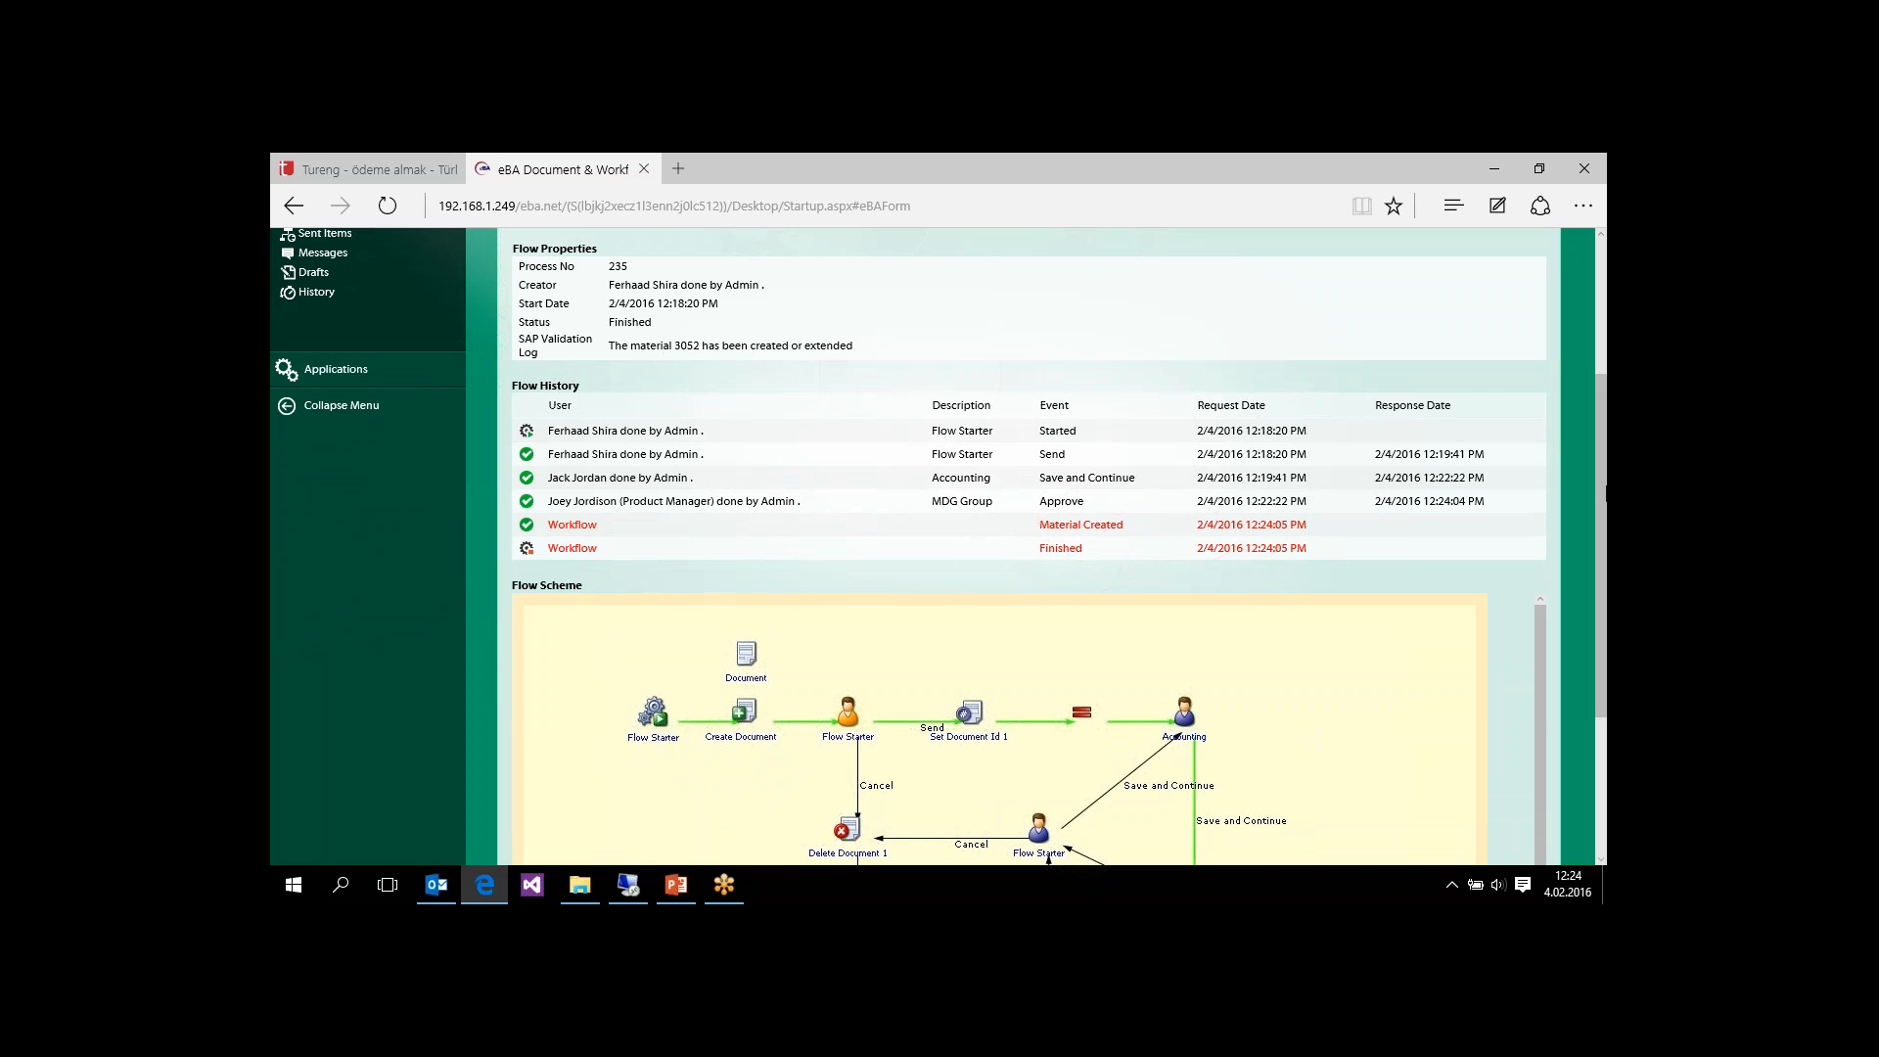
left_click_drag(1603, 493, 1604, 631)
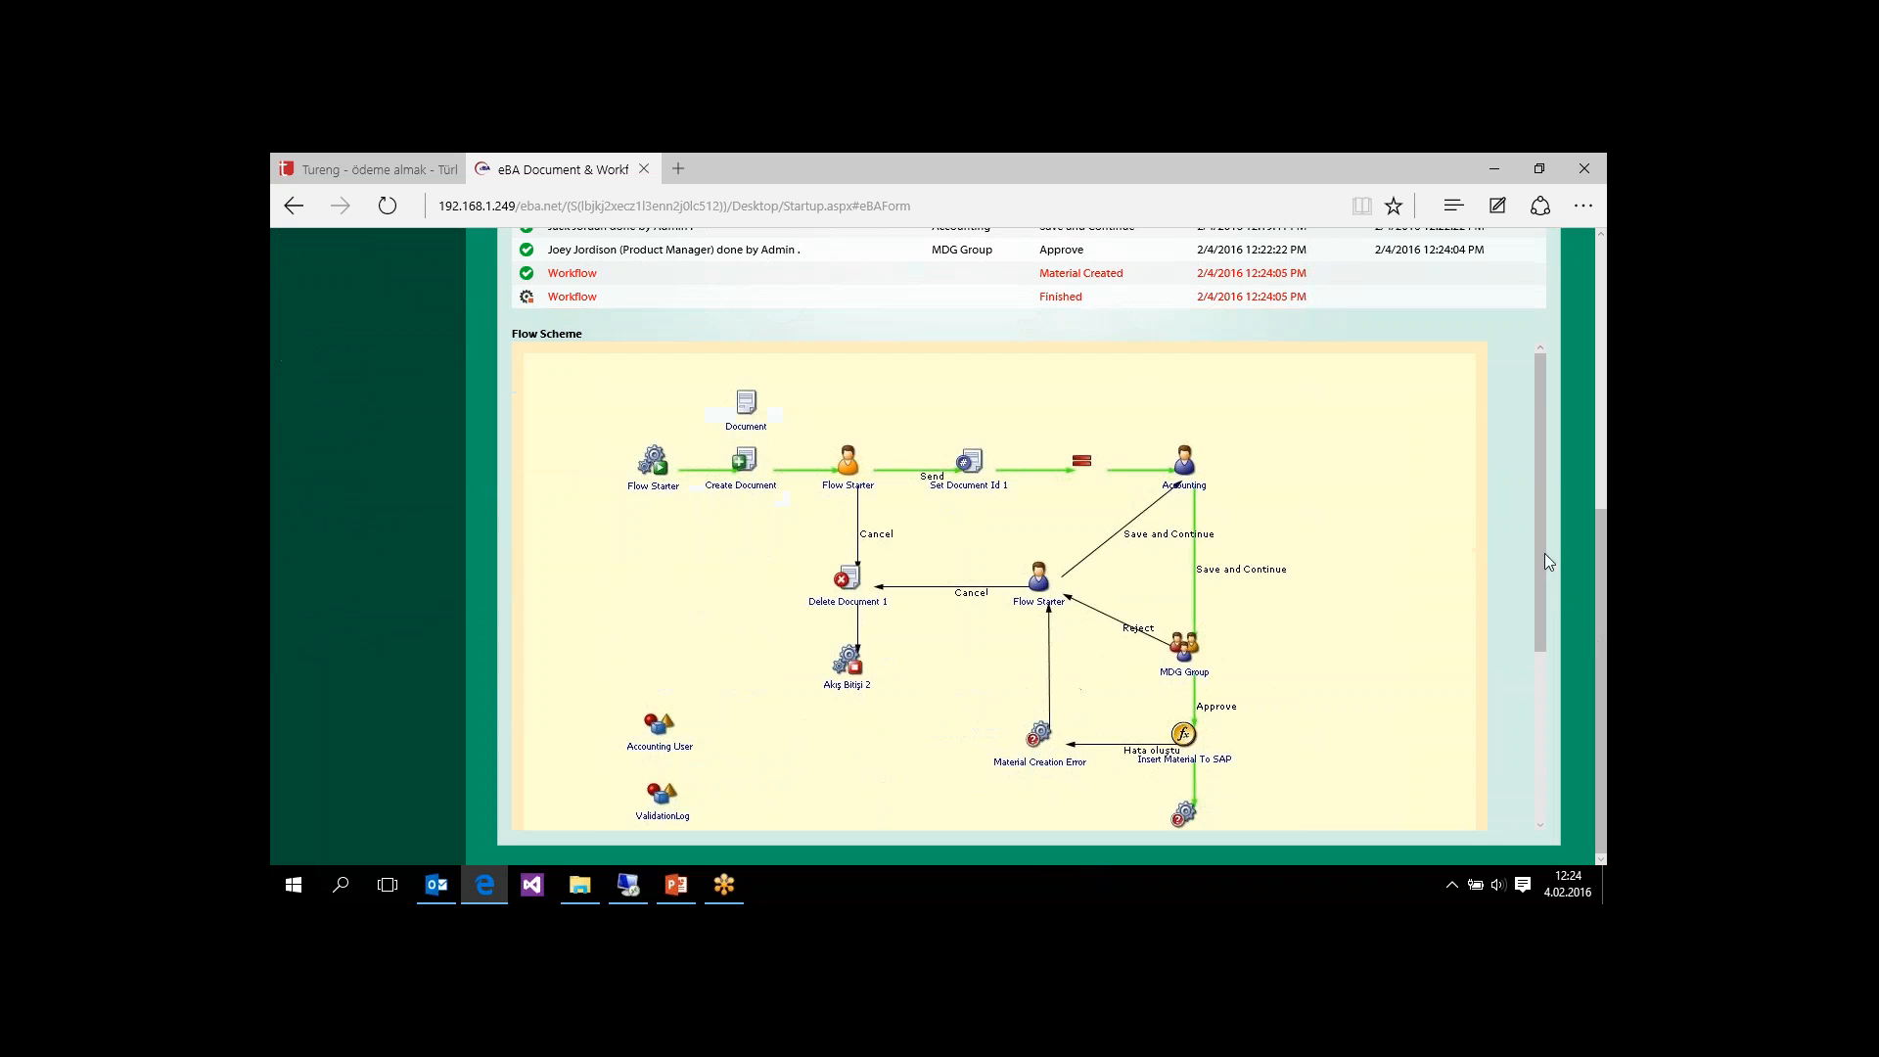
mouse_move(1541, 540)
left_mouse_down()
mouse_move(1544, 672)
mouse_move(1542, 507)
left_mouse_up()
left_click_drag(1604, 576, 1604, 355)
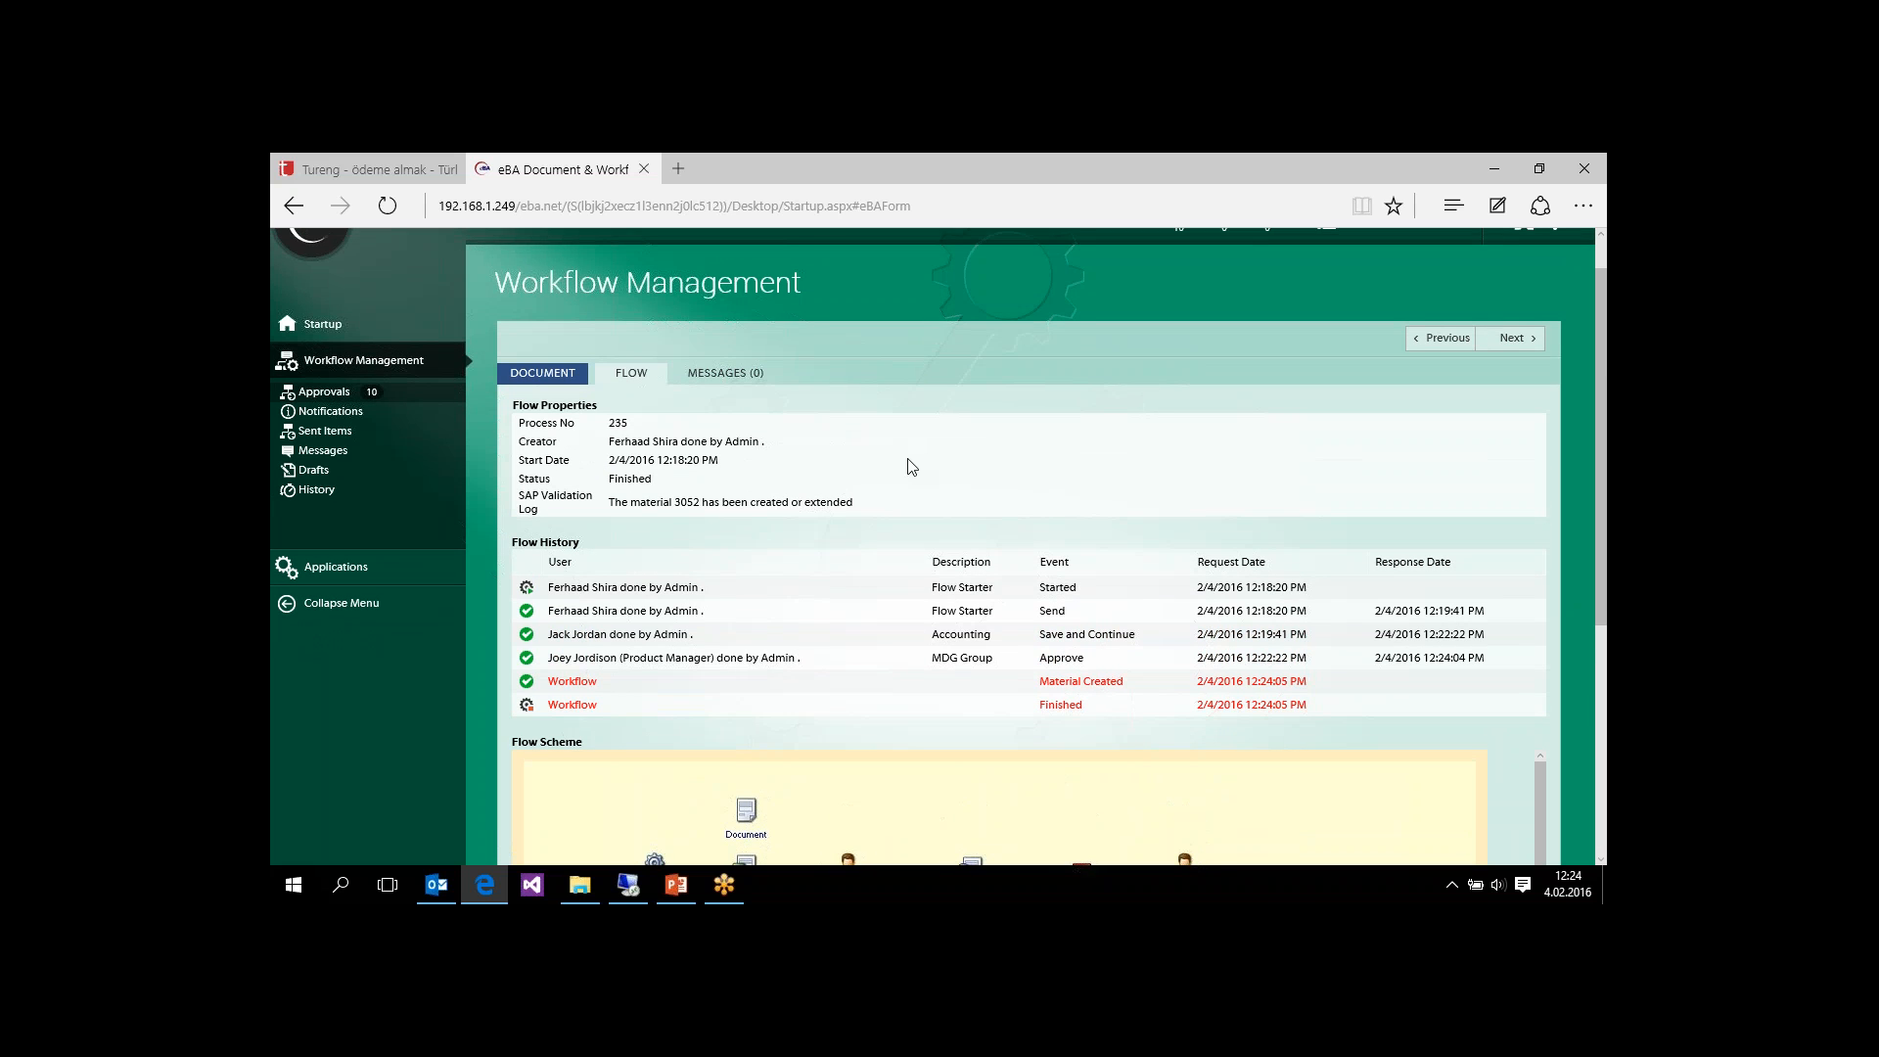
left_click_drag(610, 501, 834, 509)
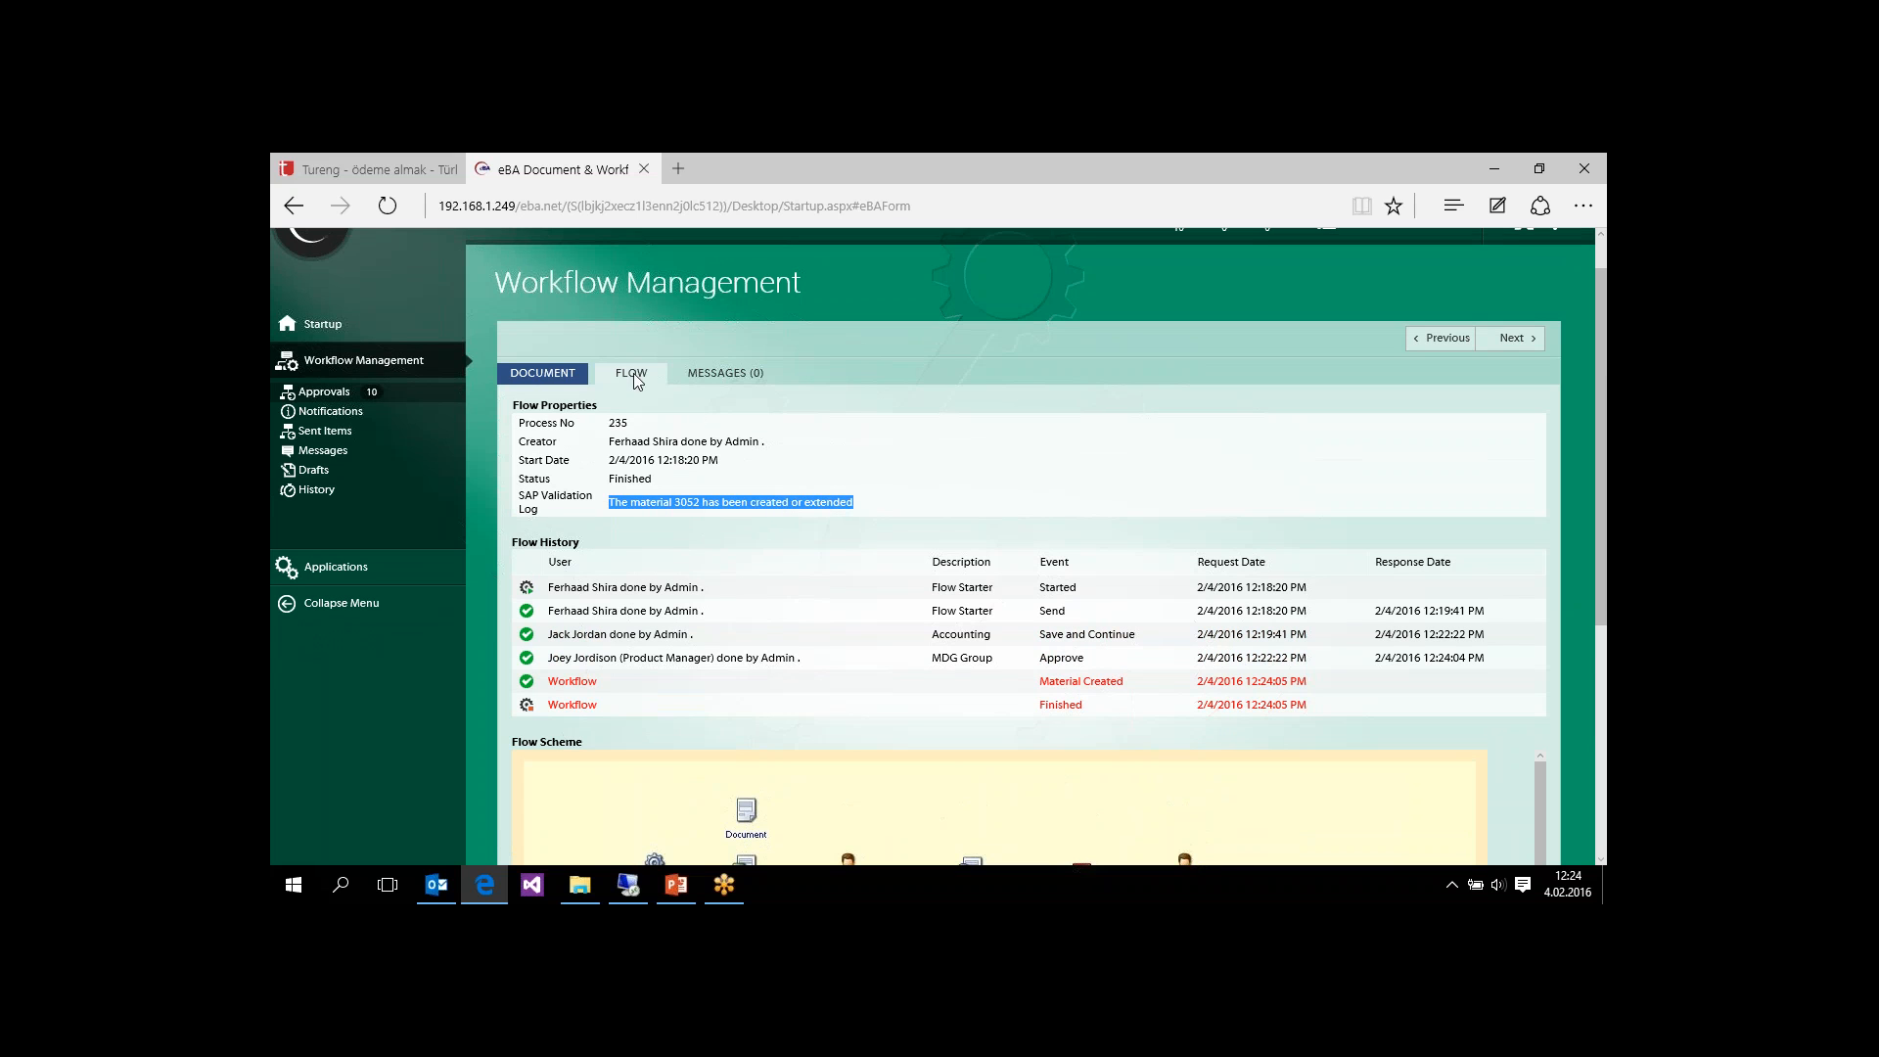
left_click(705, 516)
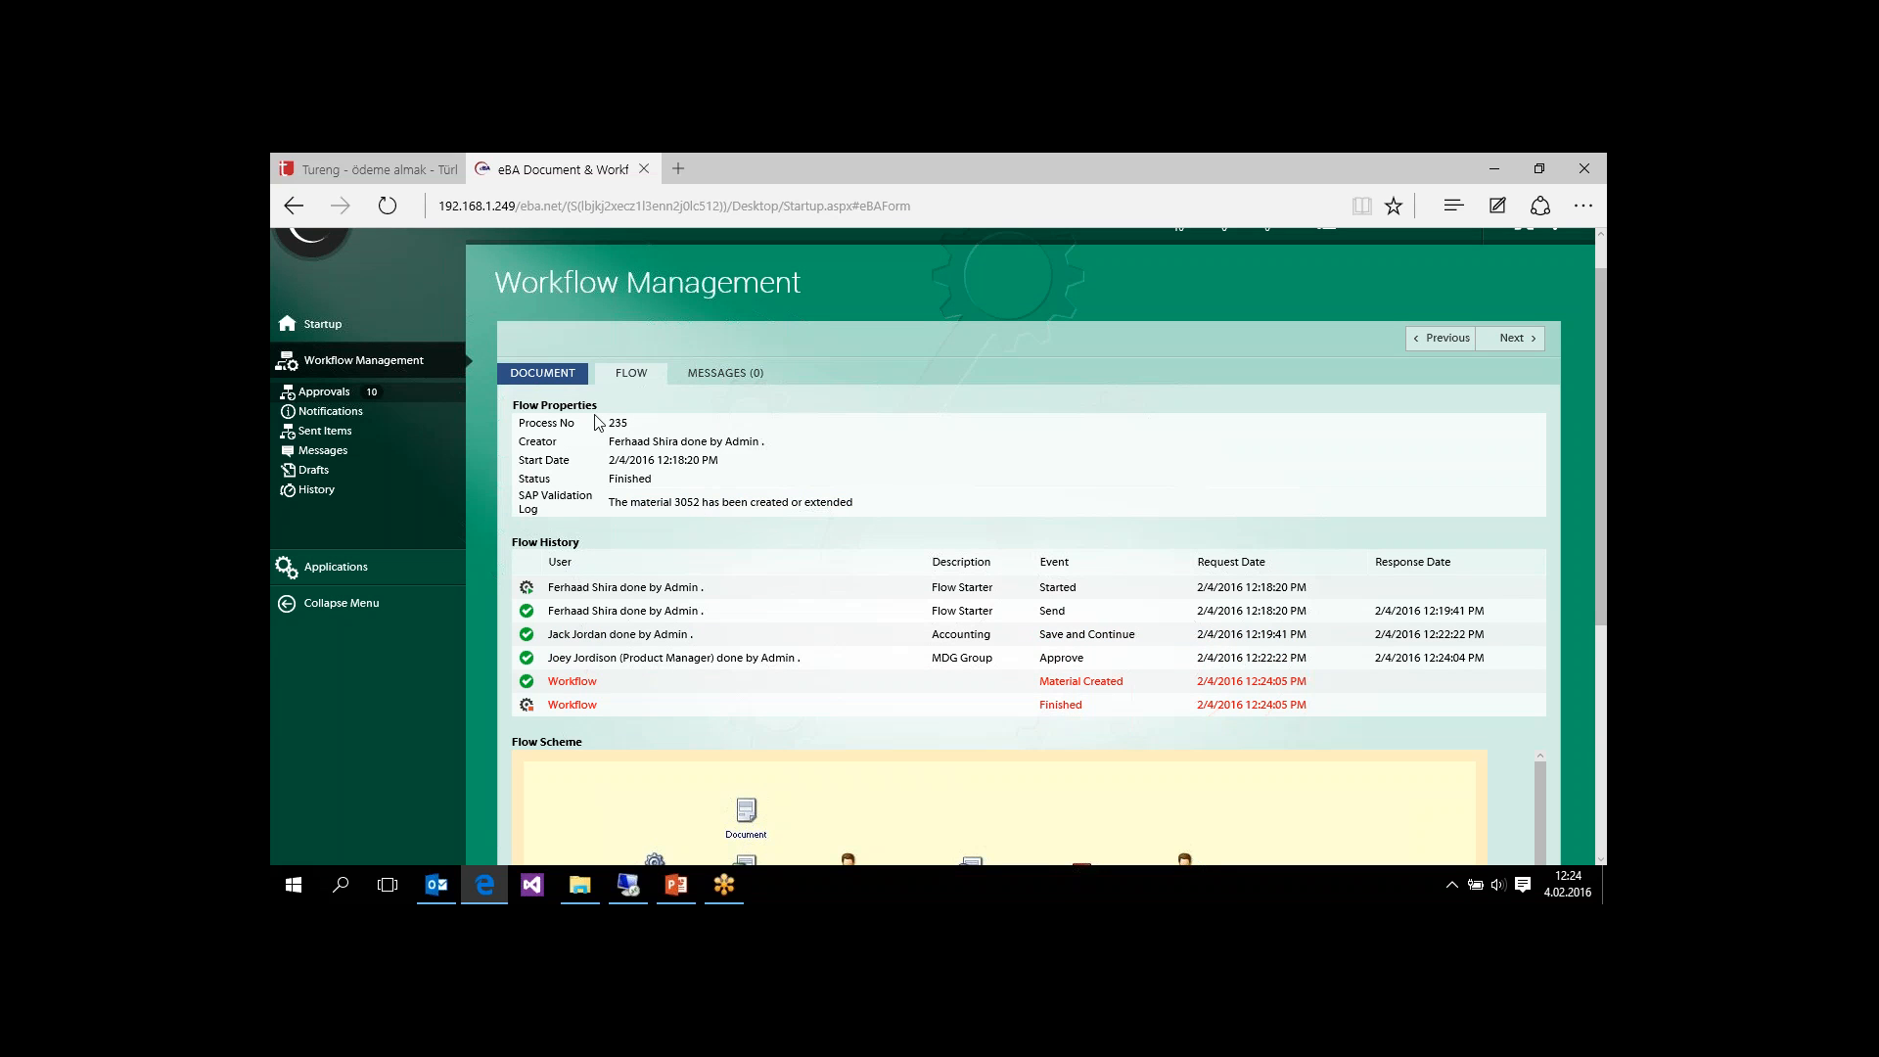
Step: Show the request's document form again and check its Validation Log and Comments sections
left_click(554, 376)
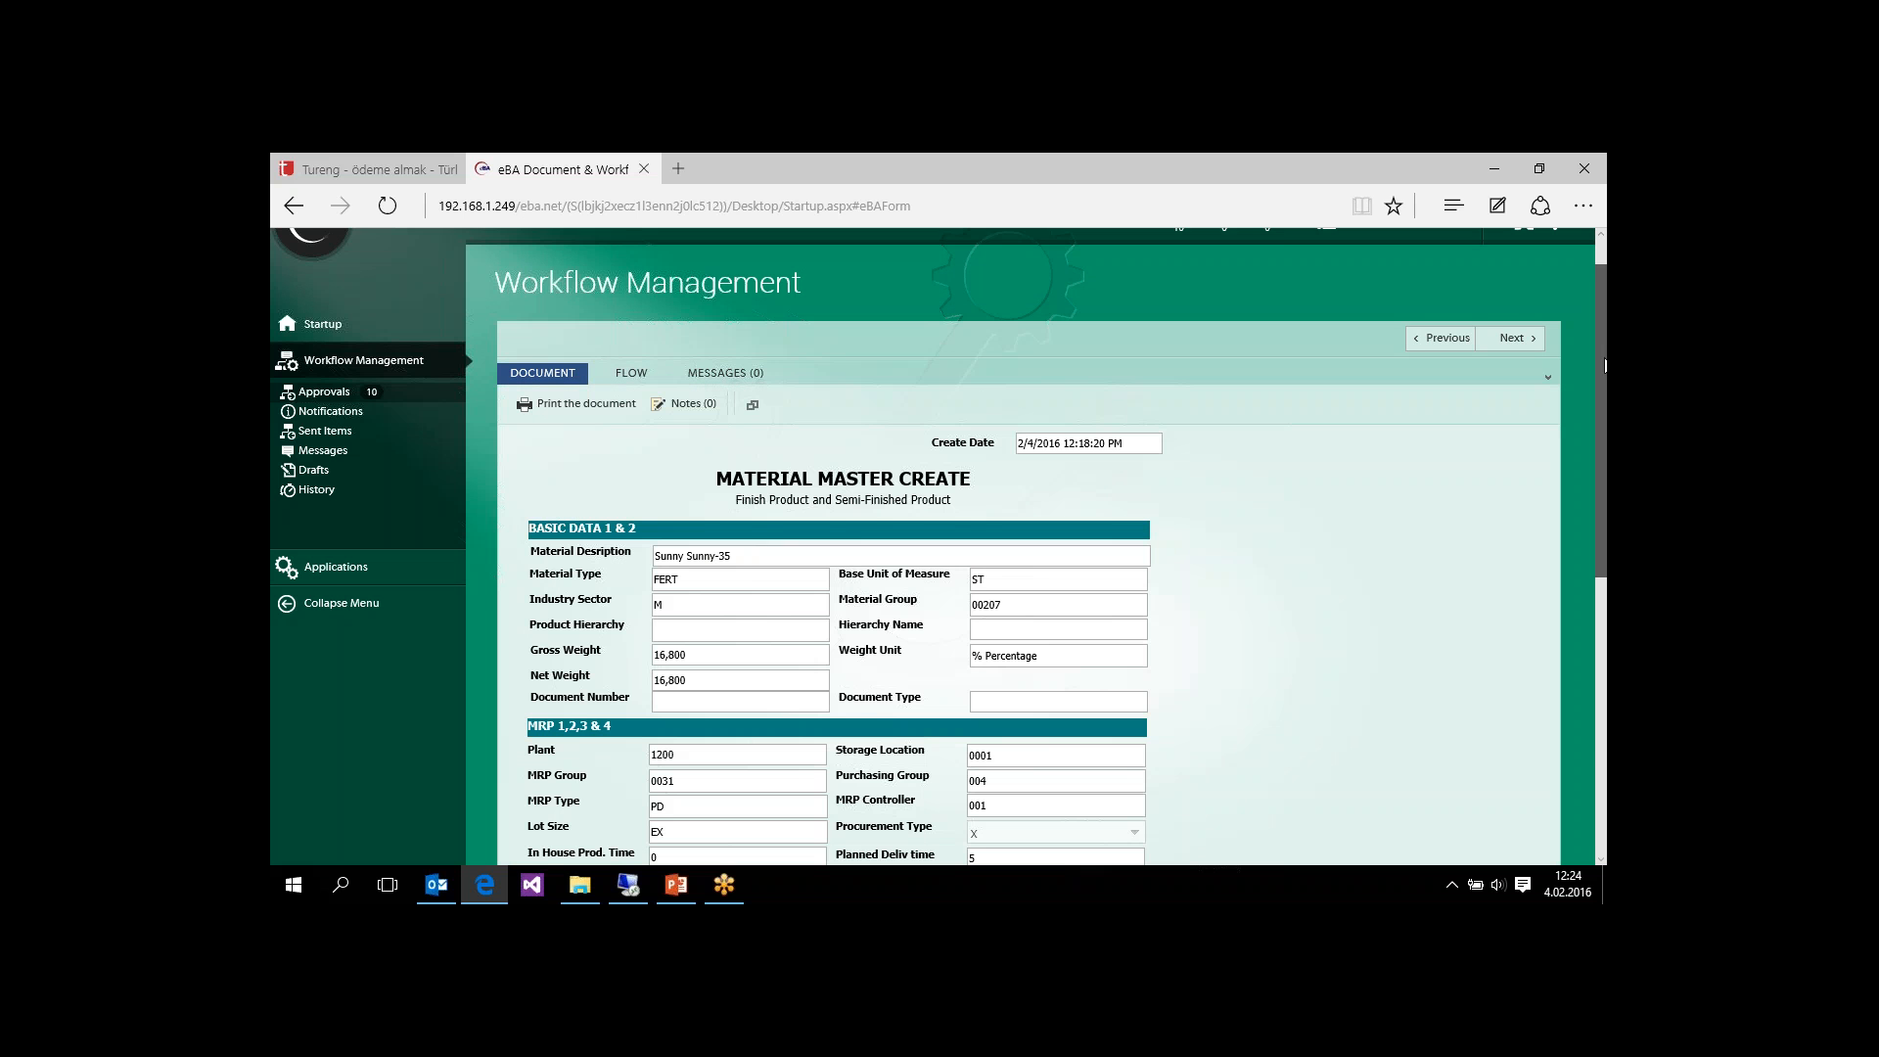
left_click_drag(1605, 367, 1605, 589)
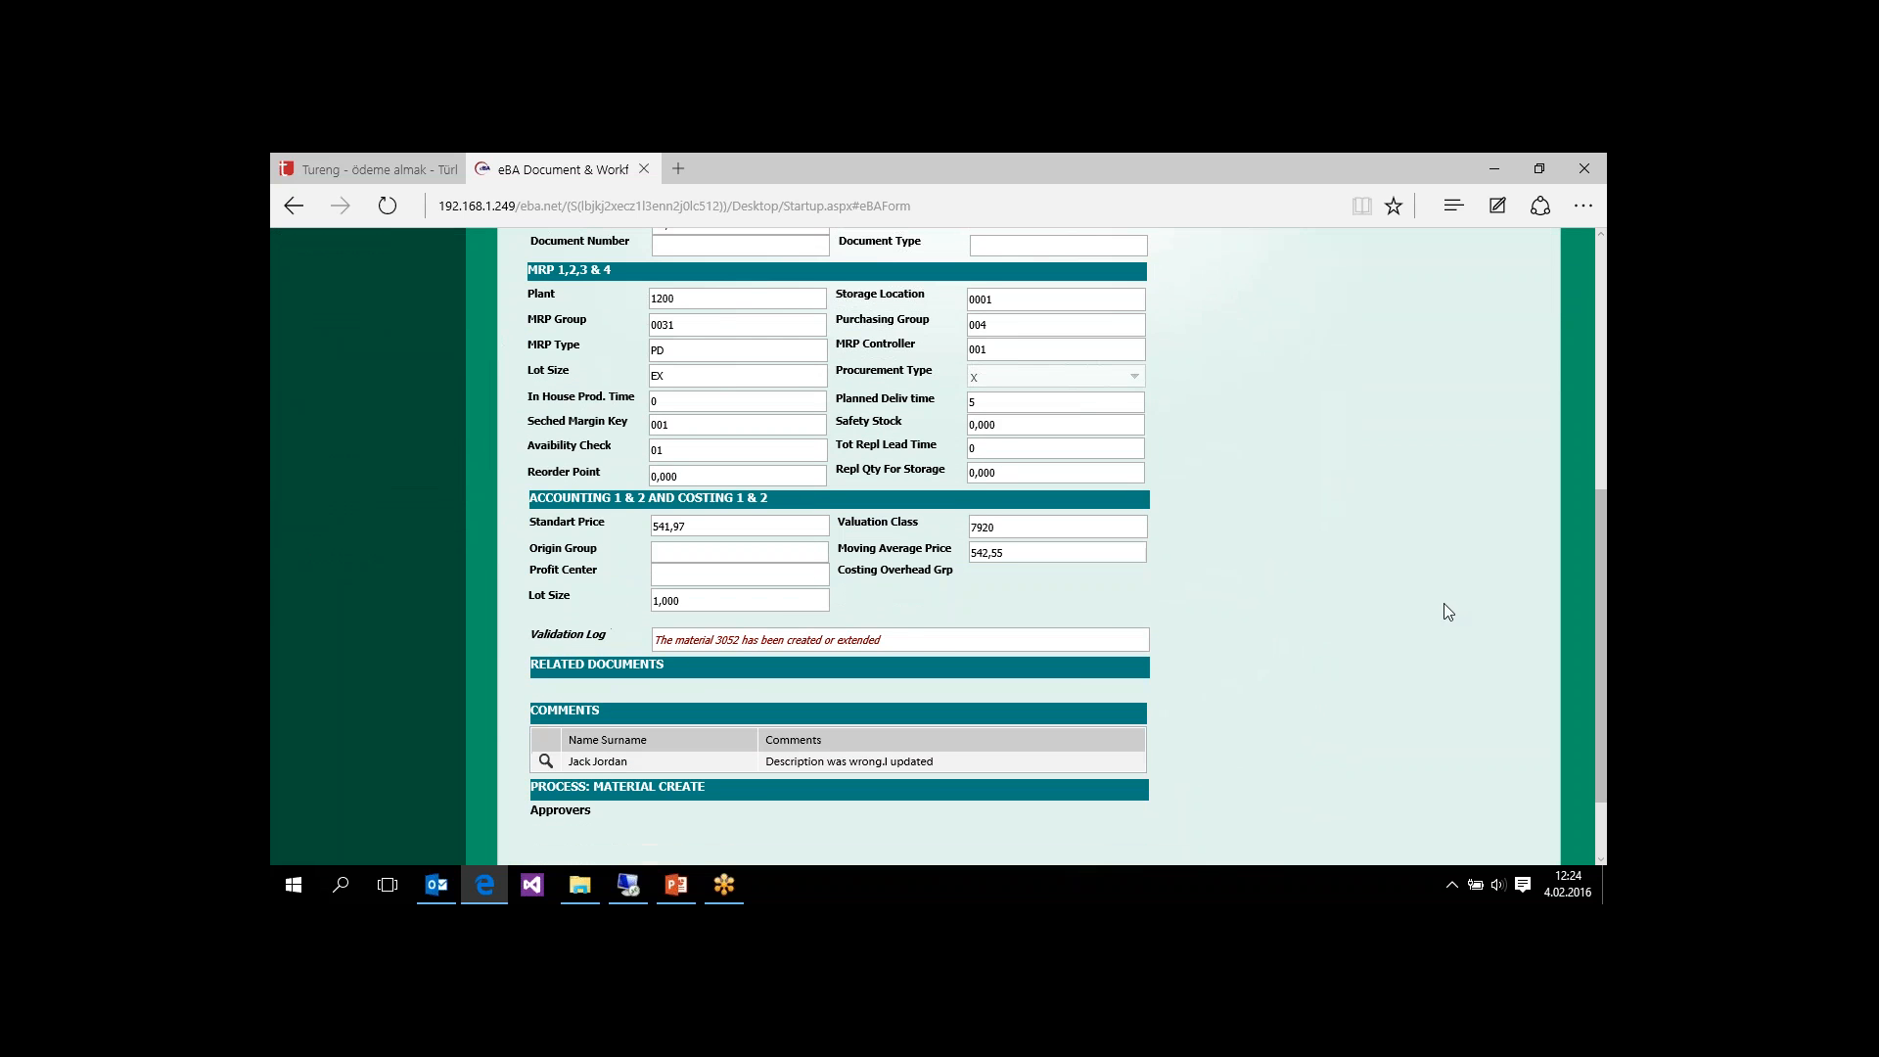
Step: Check the Validation Log on the document form and the material number in the flow's SAP Validation Log entry
left_click_drag(855, 640, 699, 638)
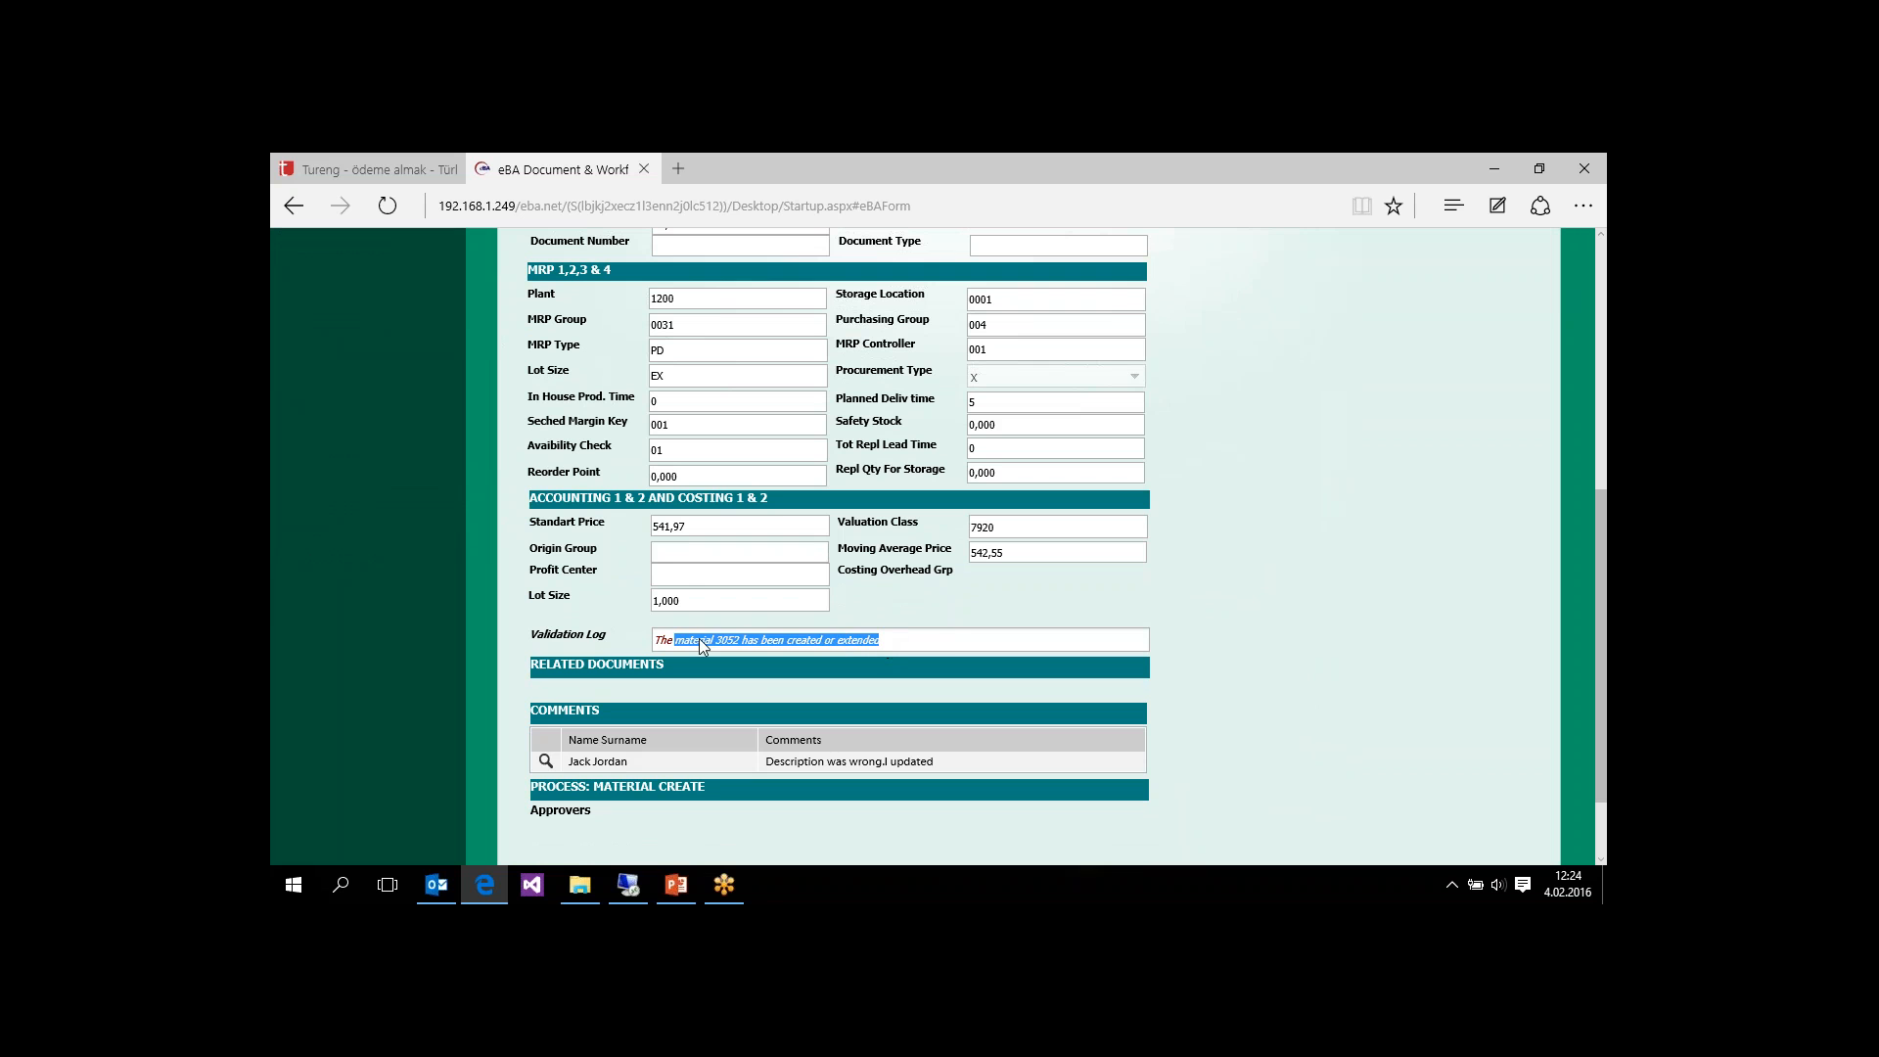
left_click(955, 641)
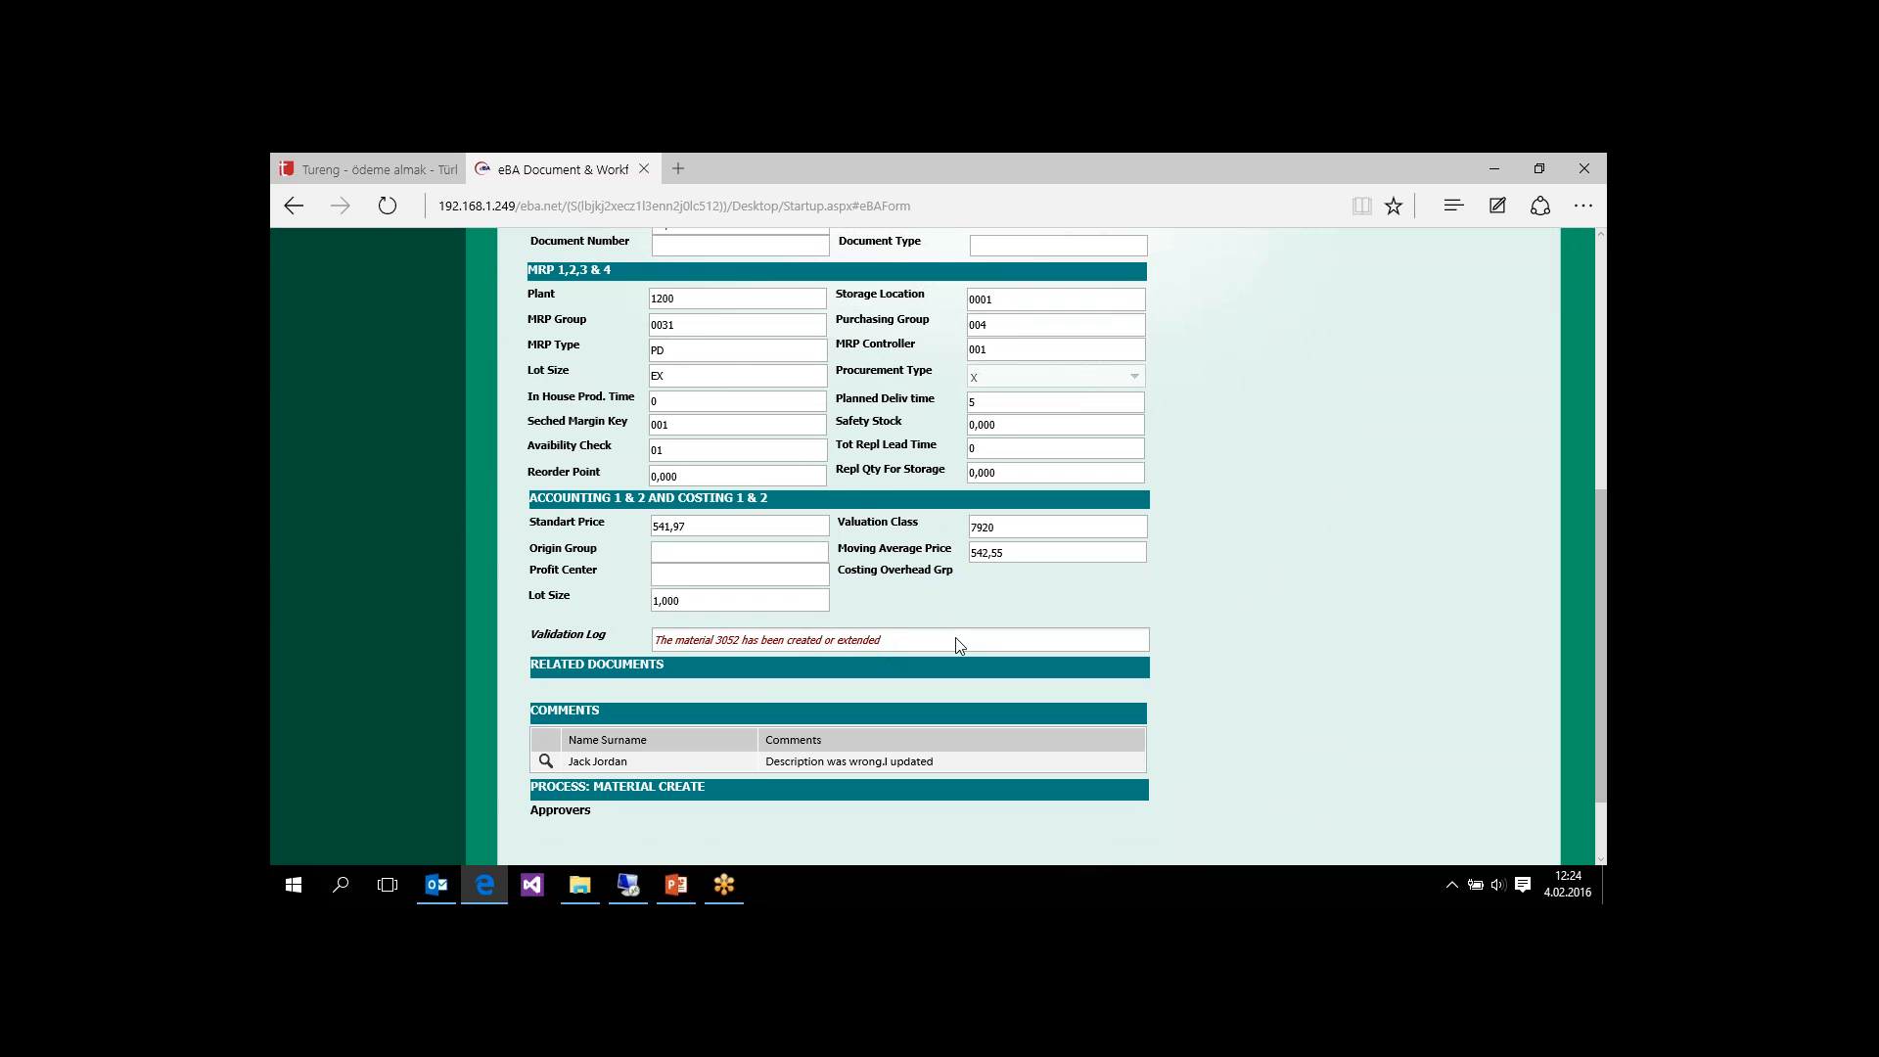
left_click_drag(1597, 564, 1572, 304)
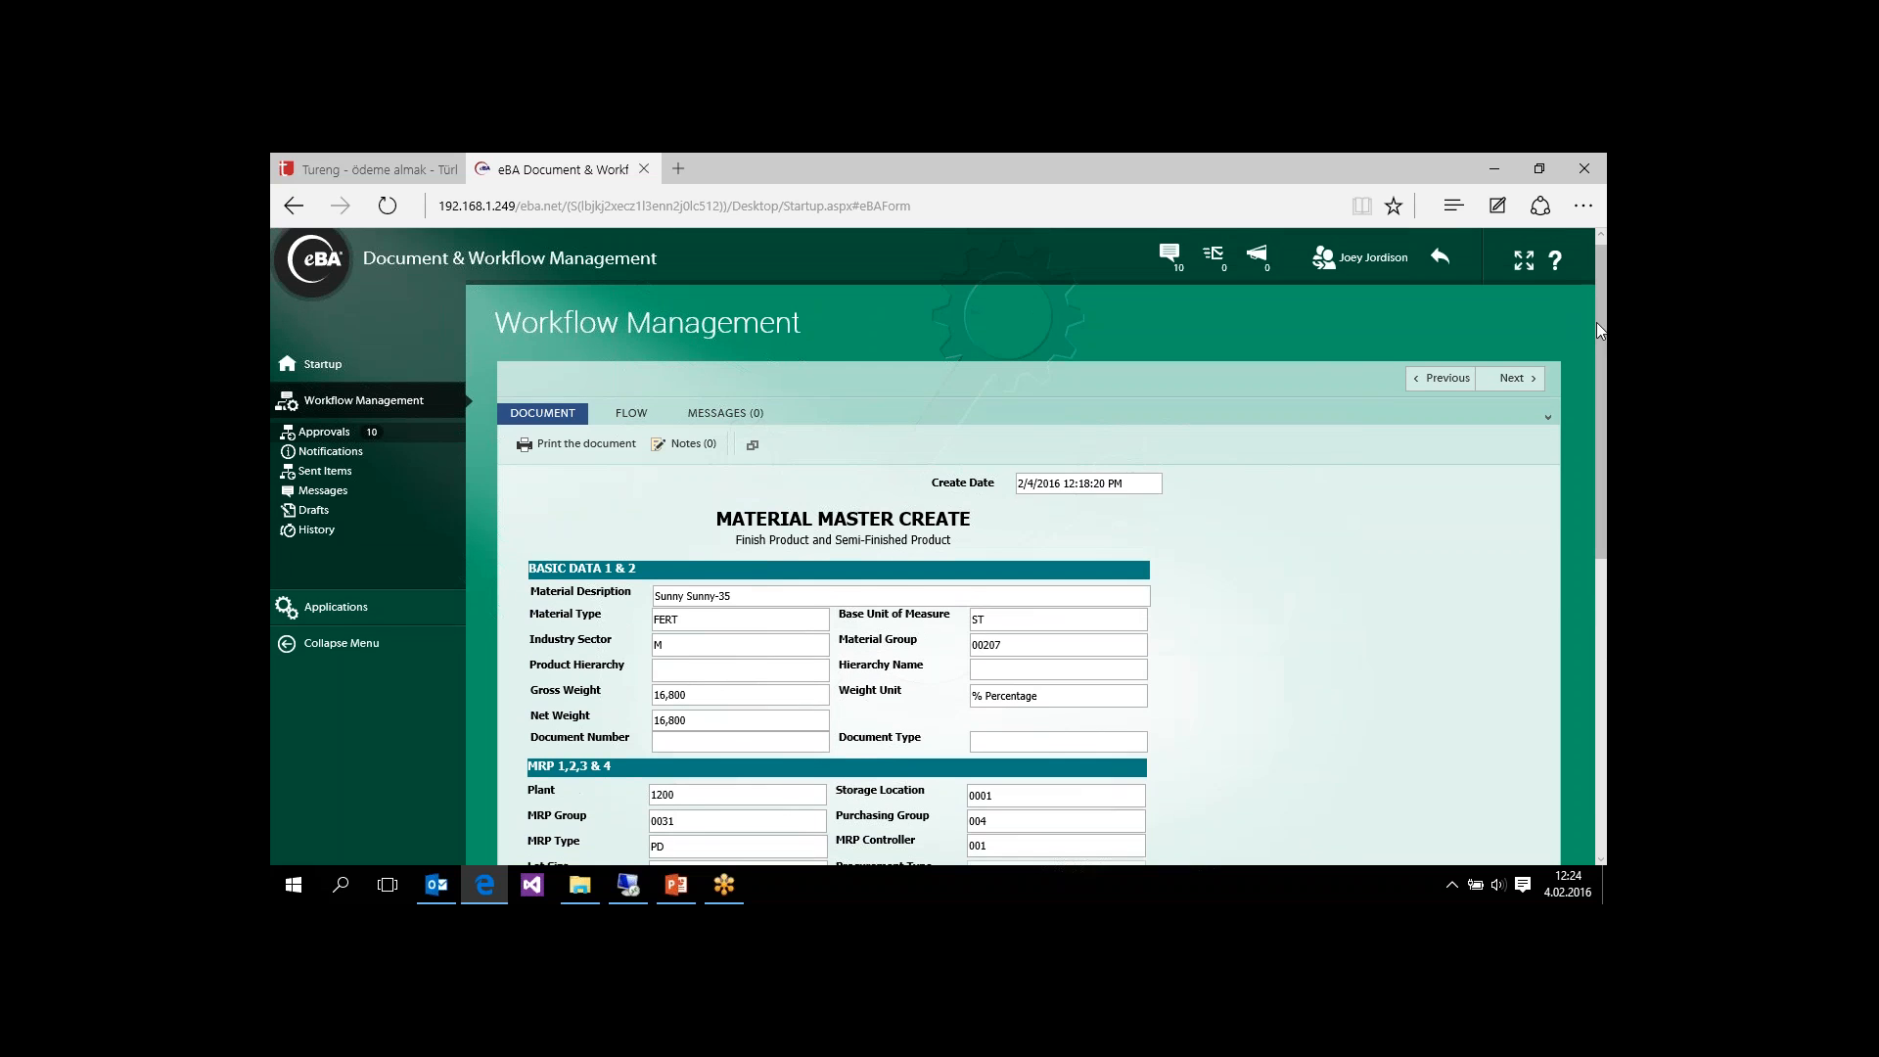
left_click(632, 413)
double_click(685, 543)
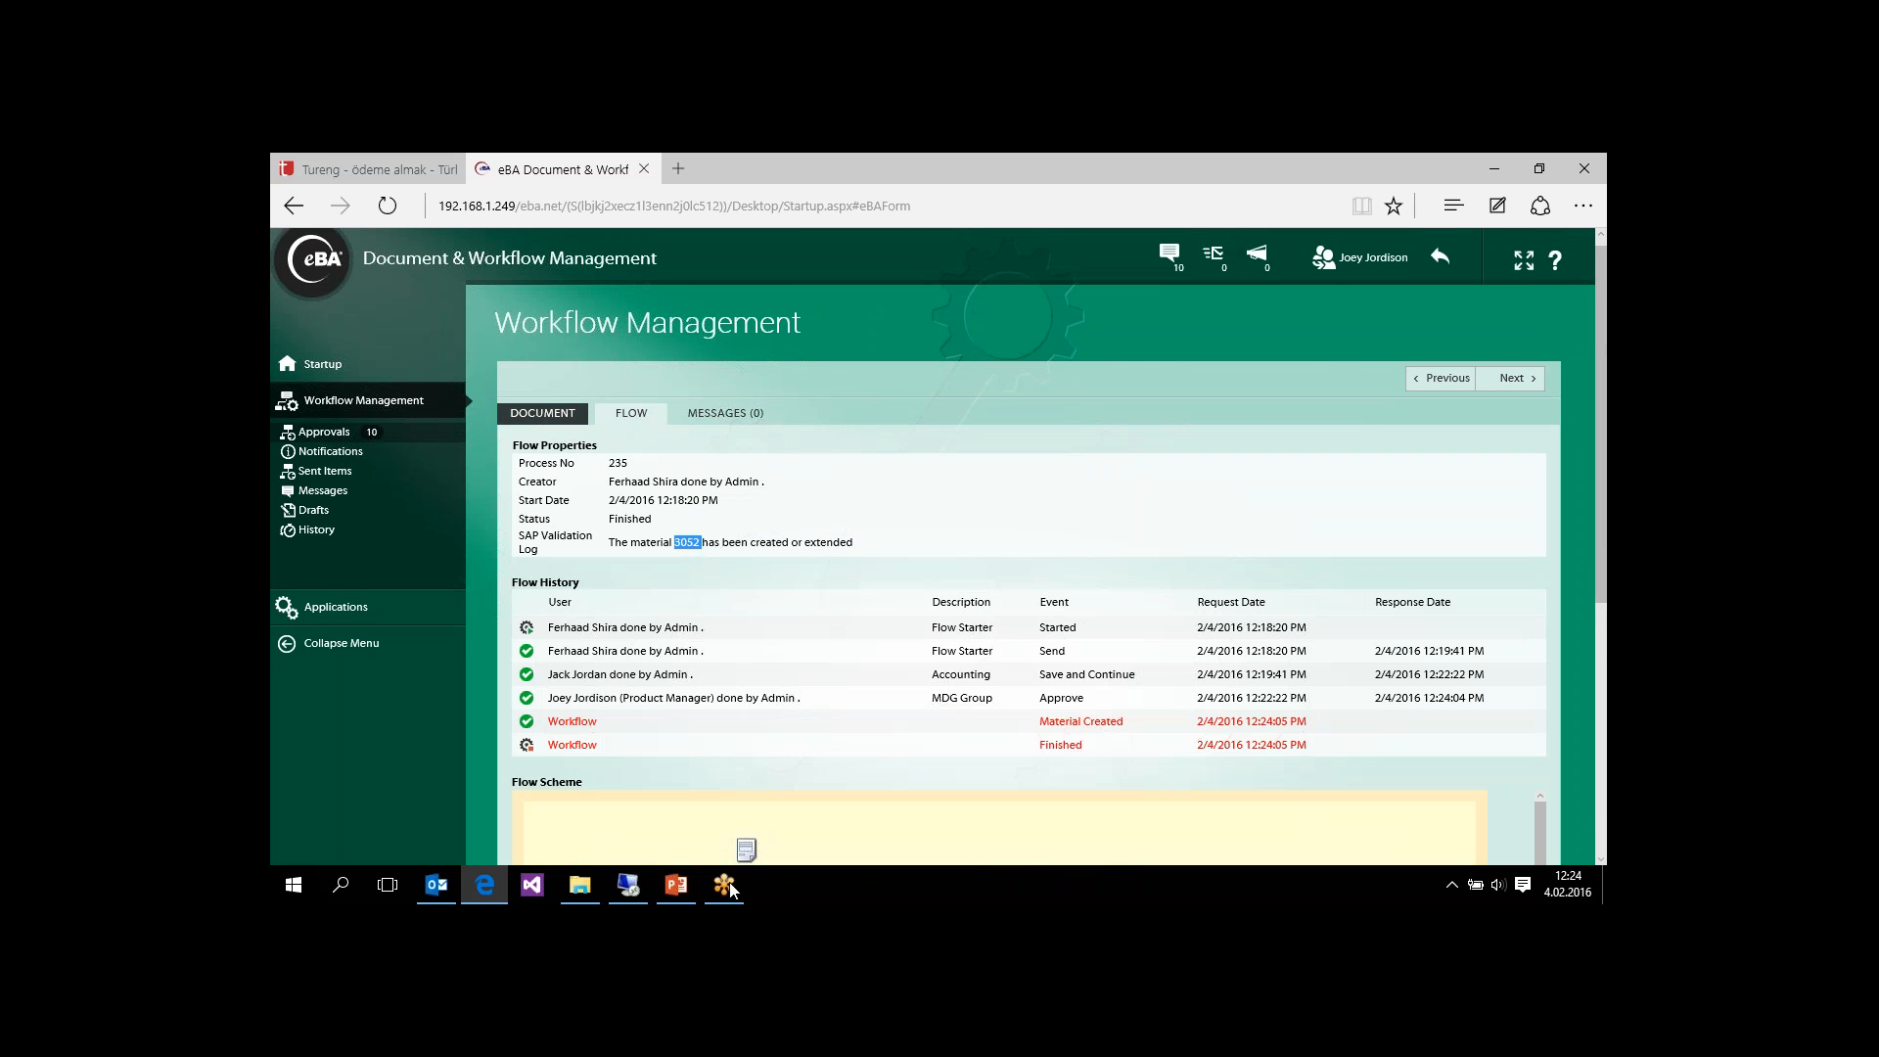
Step: Switch to the remote SAP session and display material 3052 through transaction MM03 with the Basic Data 1 view
left_click(629, 886)
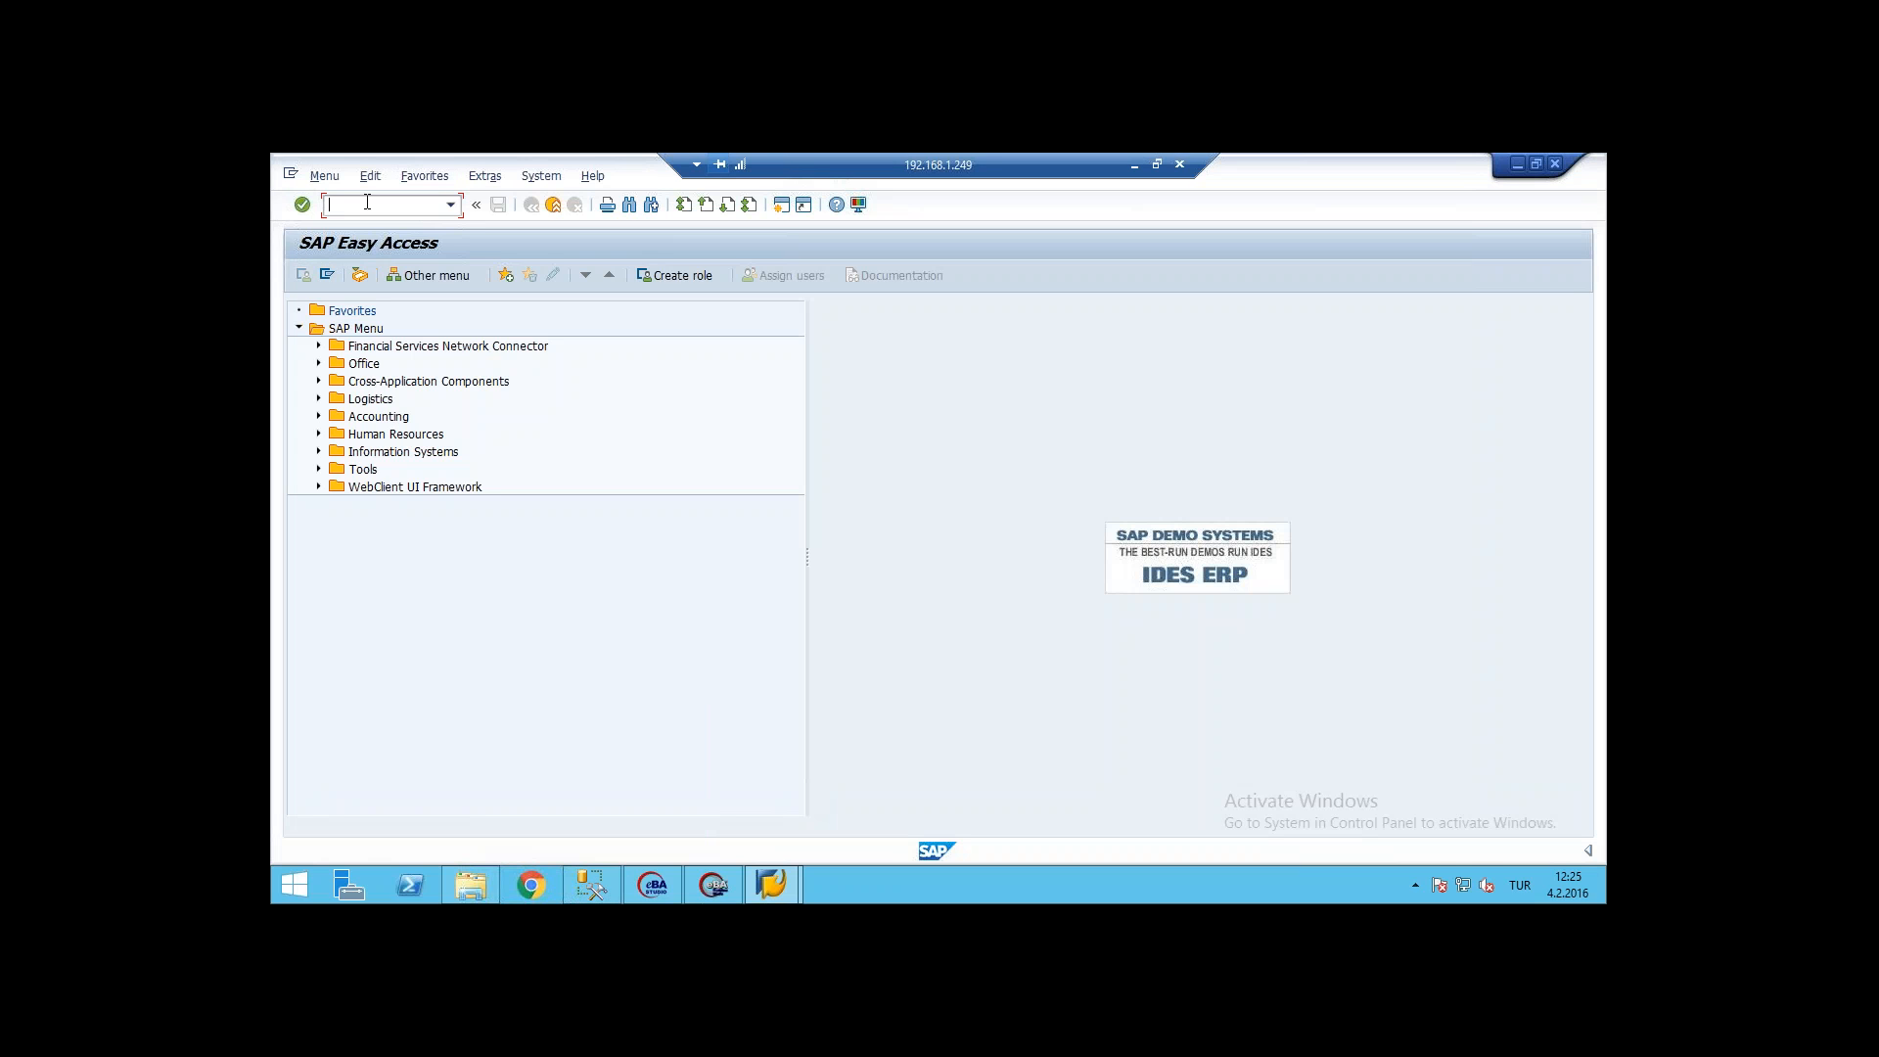
type("MM03")
key("Return")
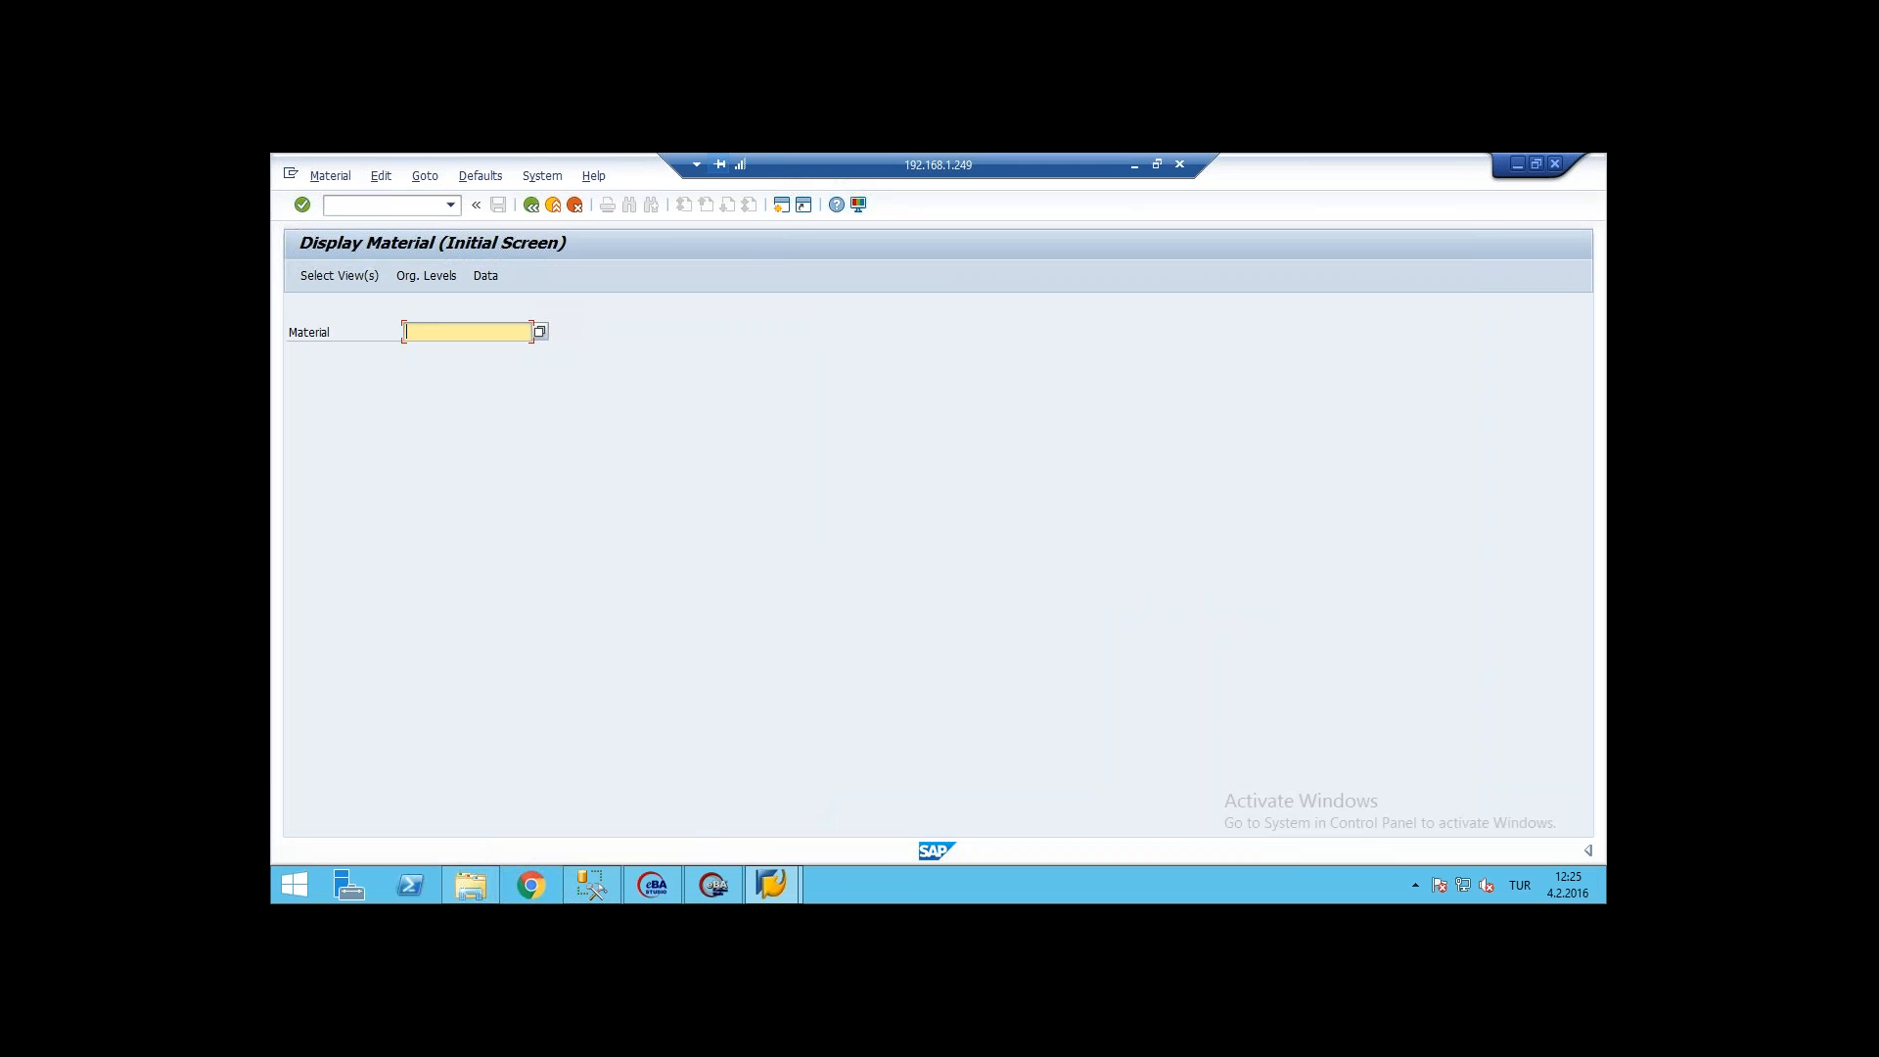
type("3052")
key("Return")
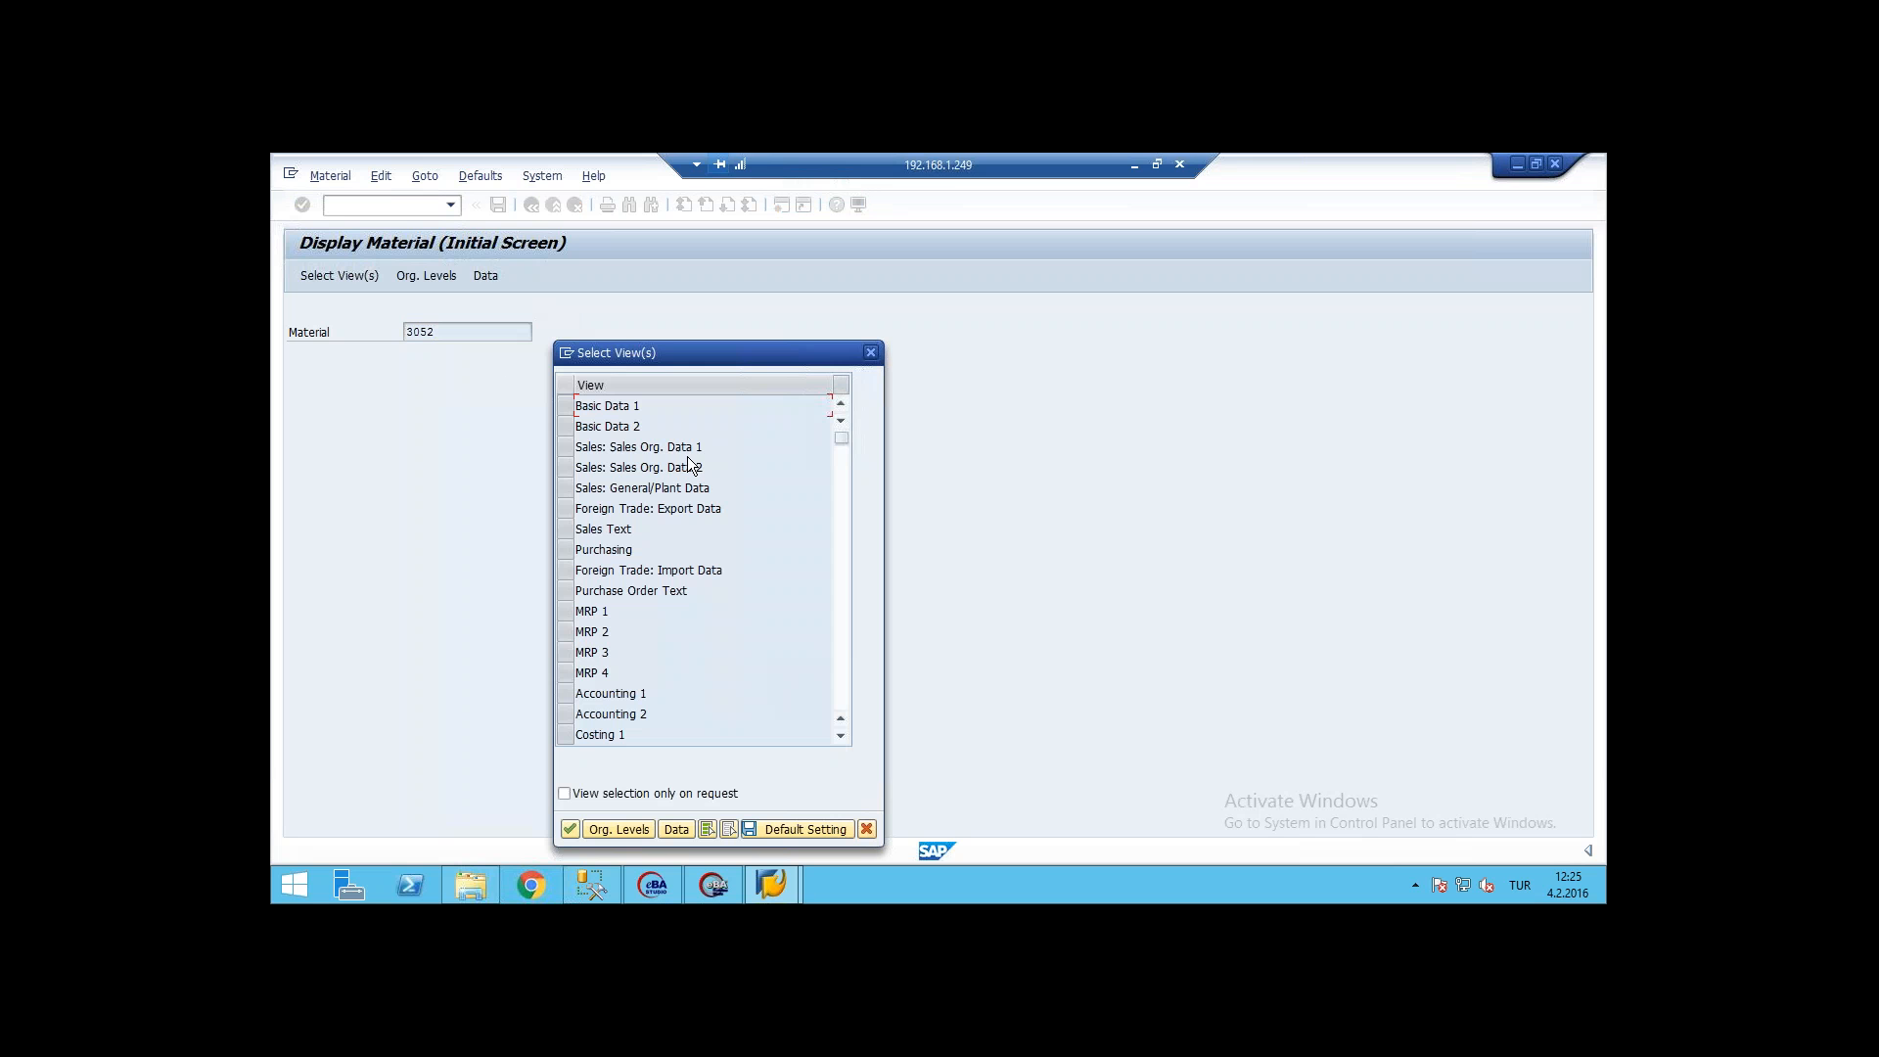
left_click(568, 407)
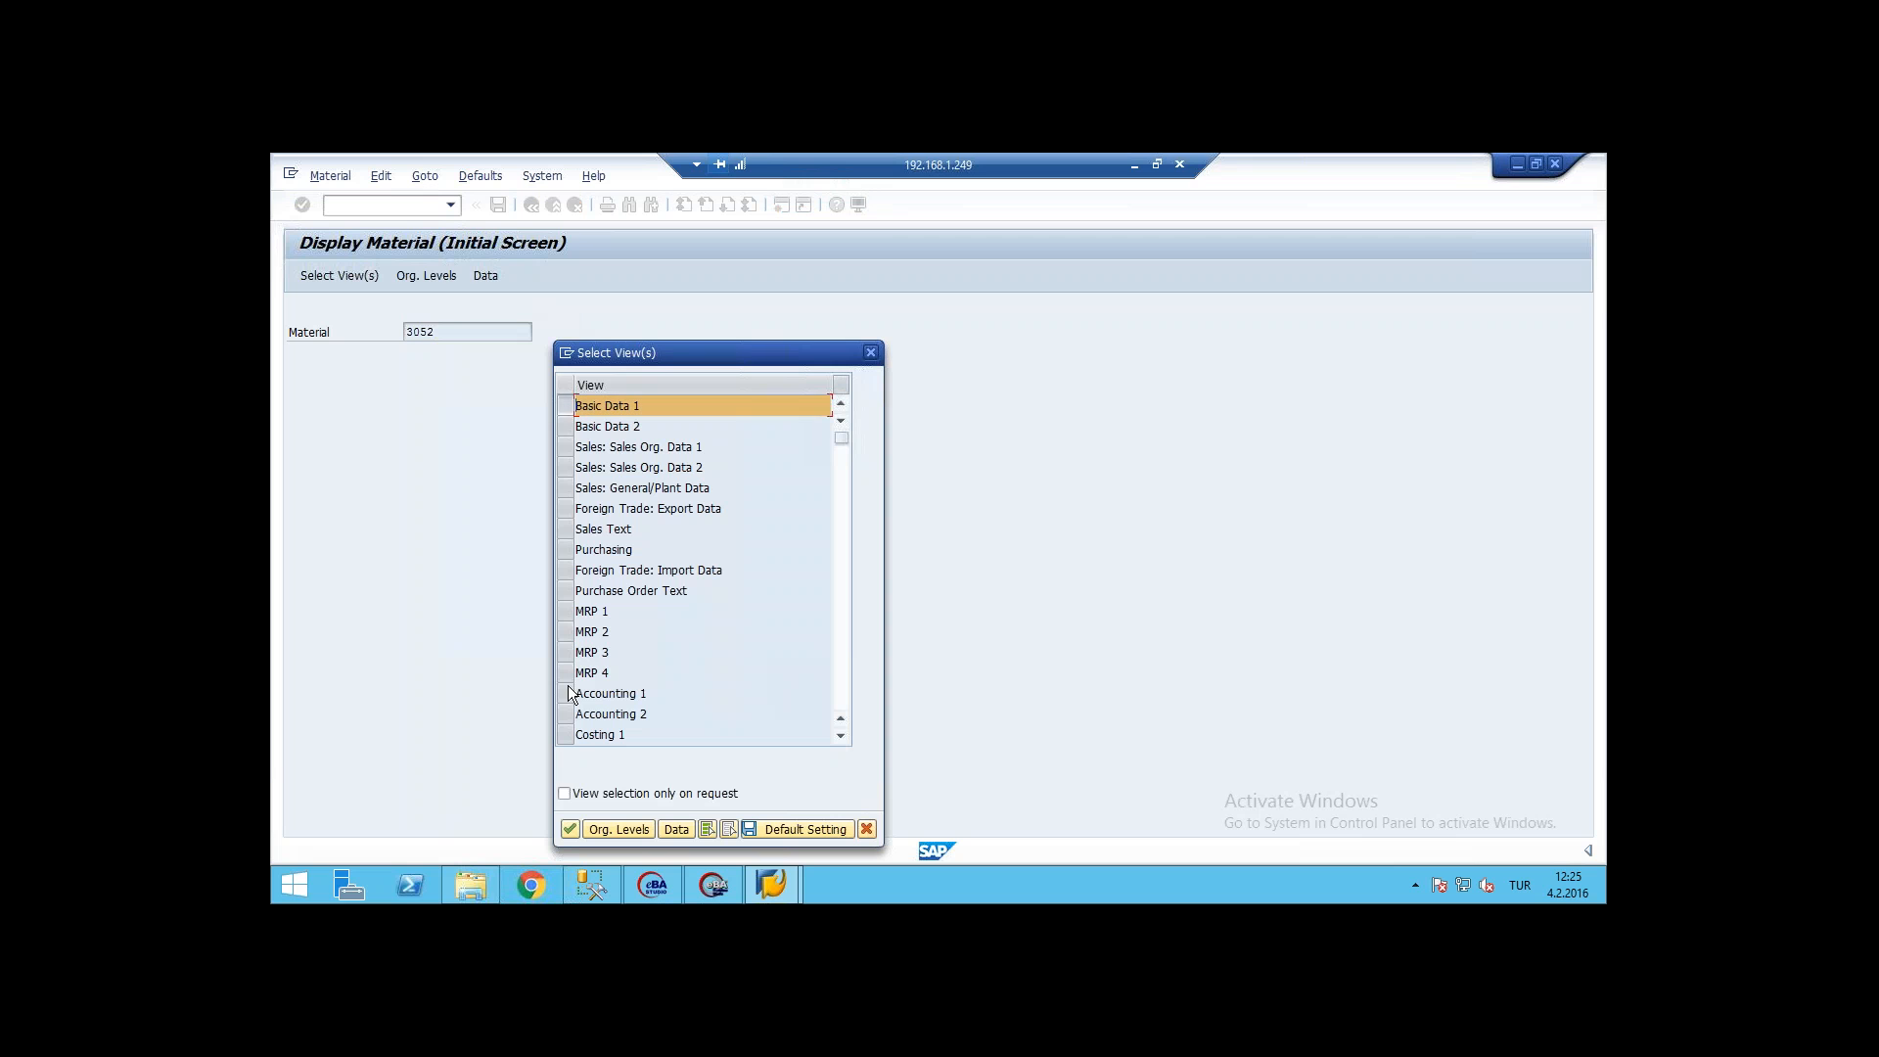
left_click(570, 830)
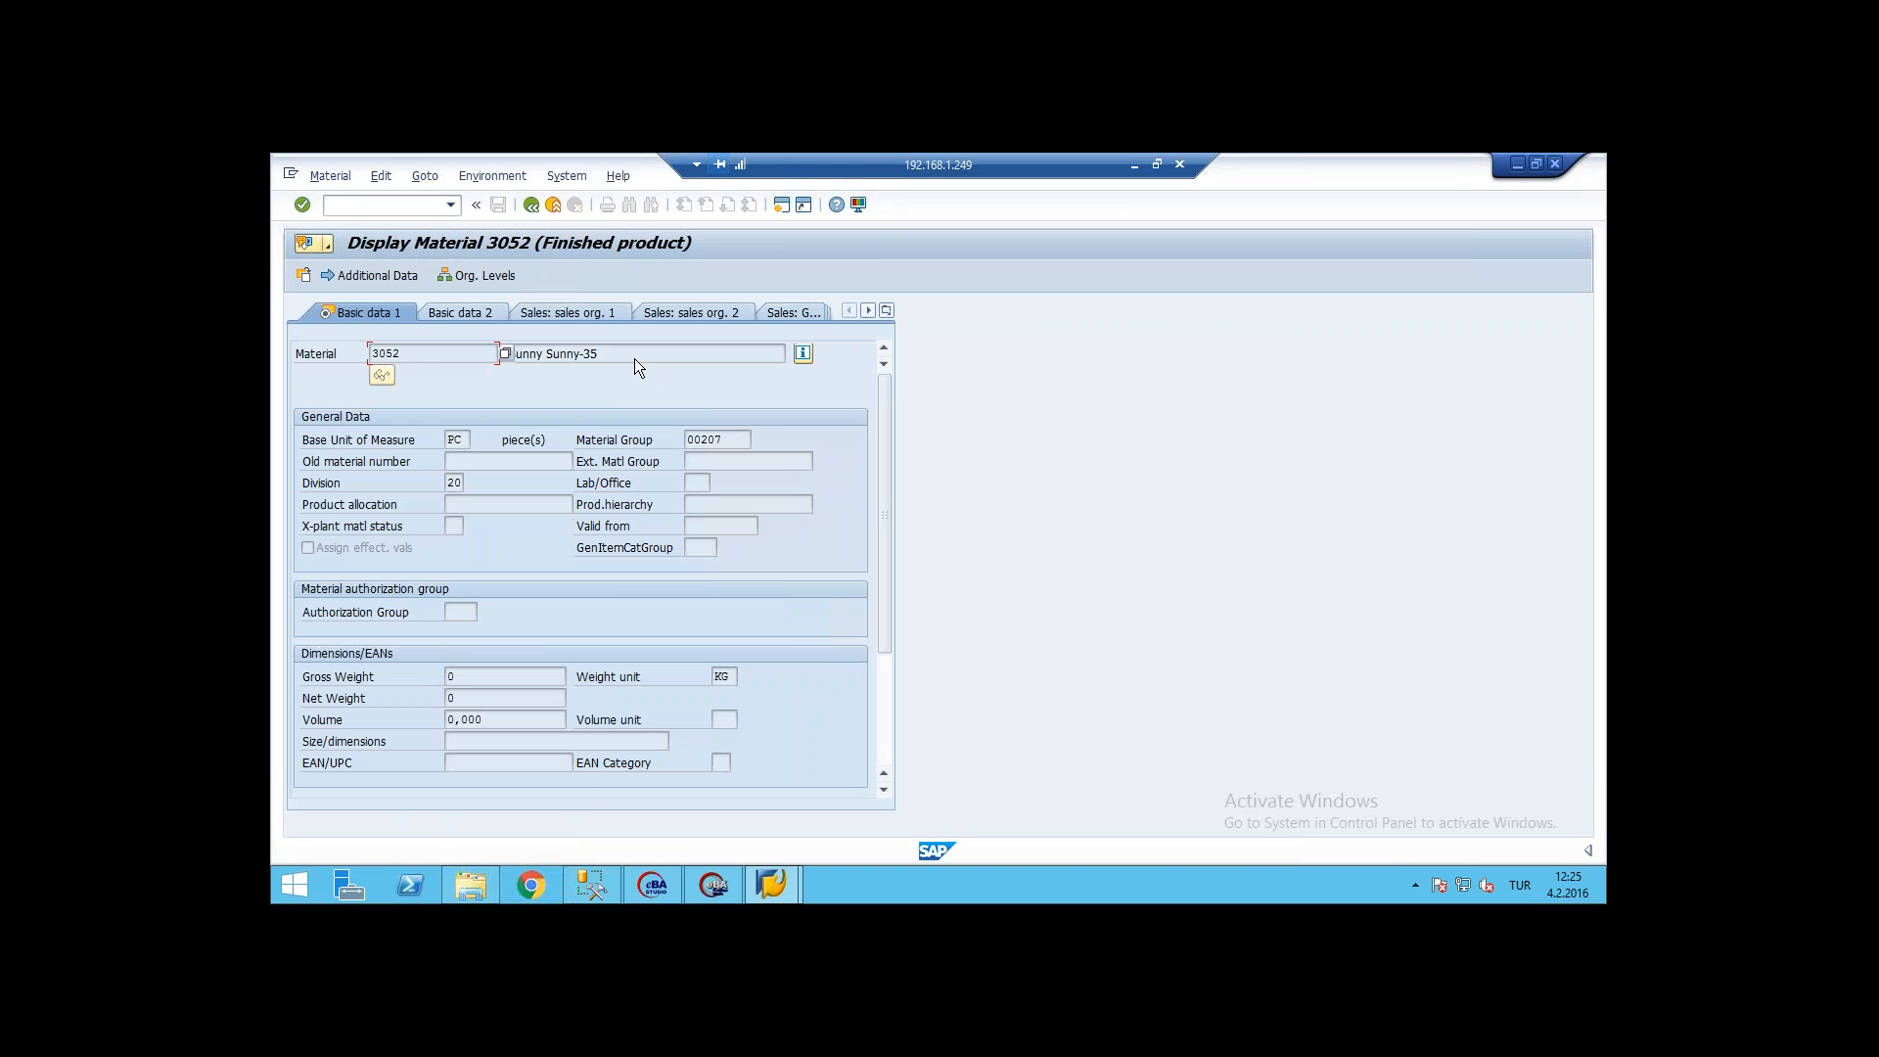
Step: Examine the material's description and its Basic Data 1 and Basic Data 2 views
left_click(634, 358)
left_click_drag(601, 355, 506, 350)
left_click_drag(879, 453, 877, 659)
left_click_drag(881, 525, 872, 393)
left_click(456, 312)
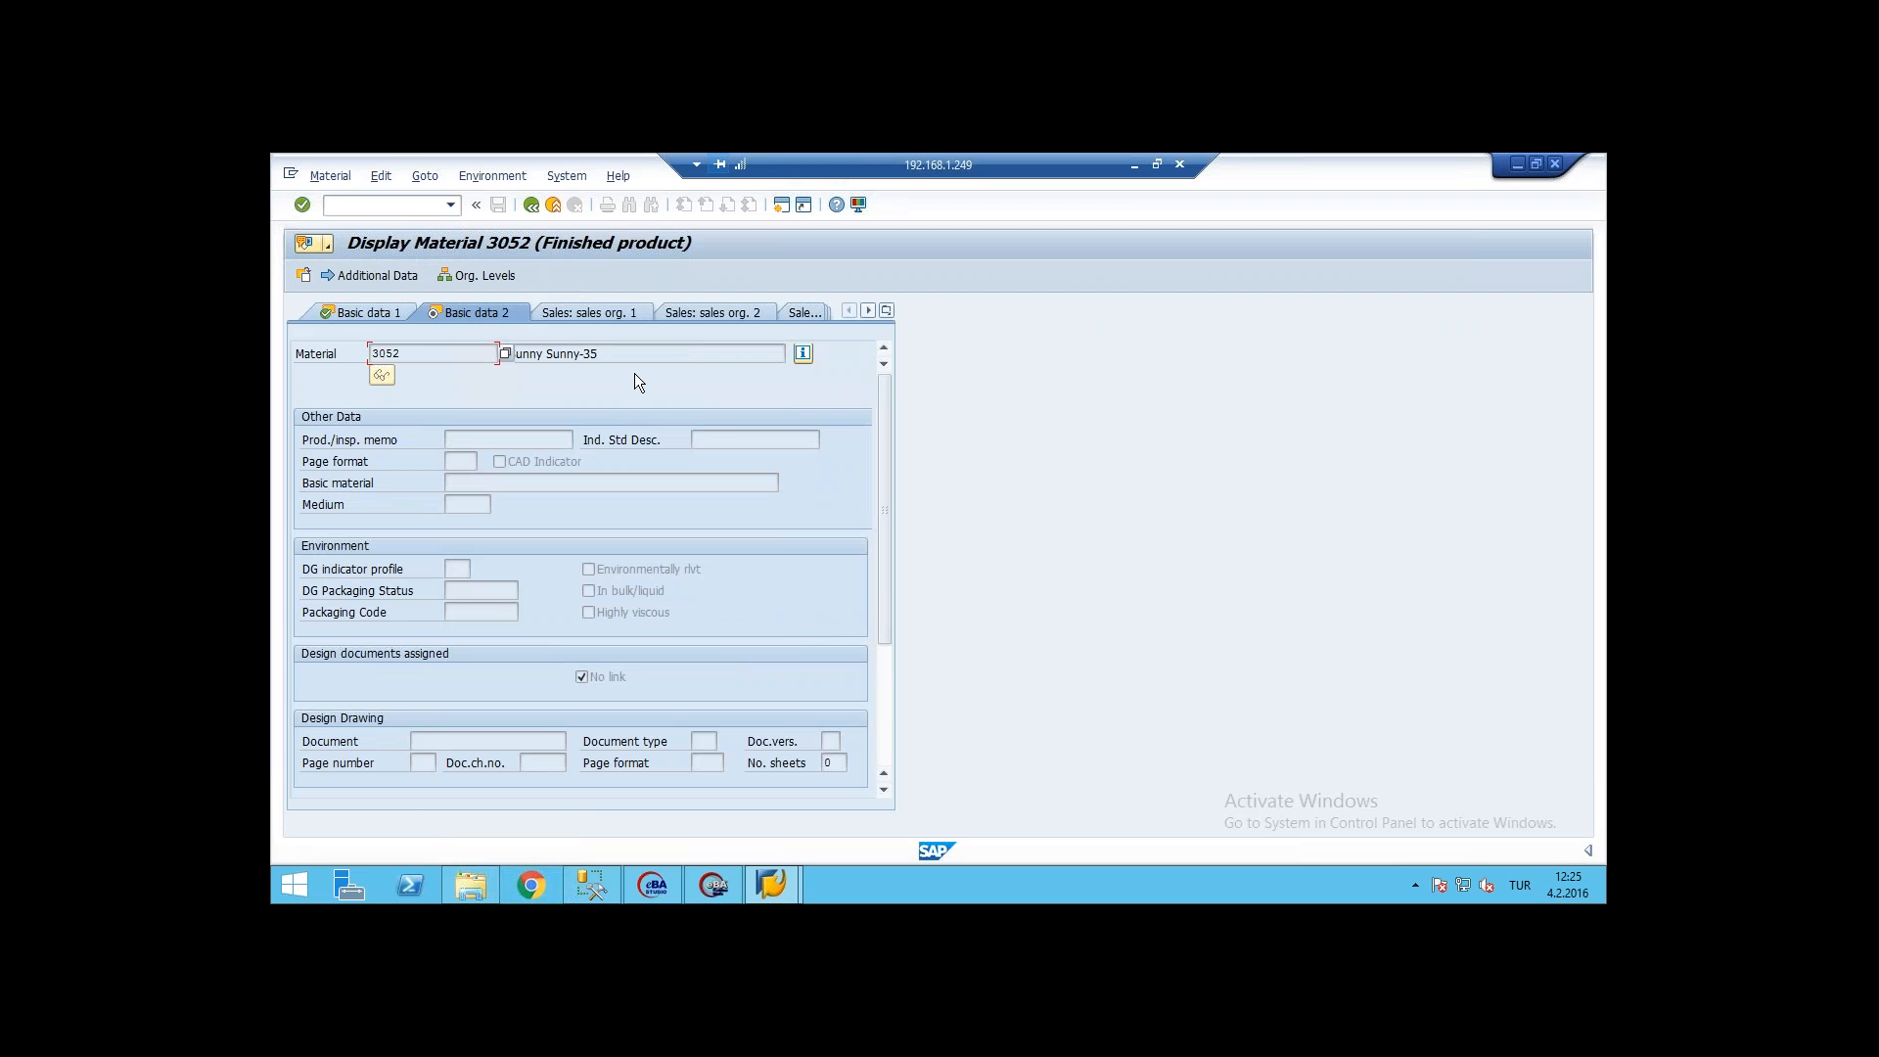
left_click(619, 352)
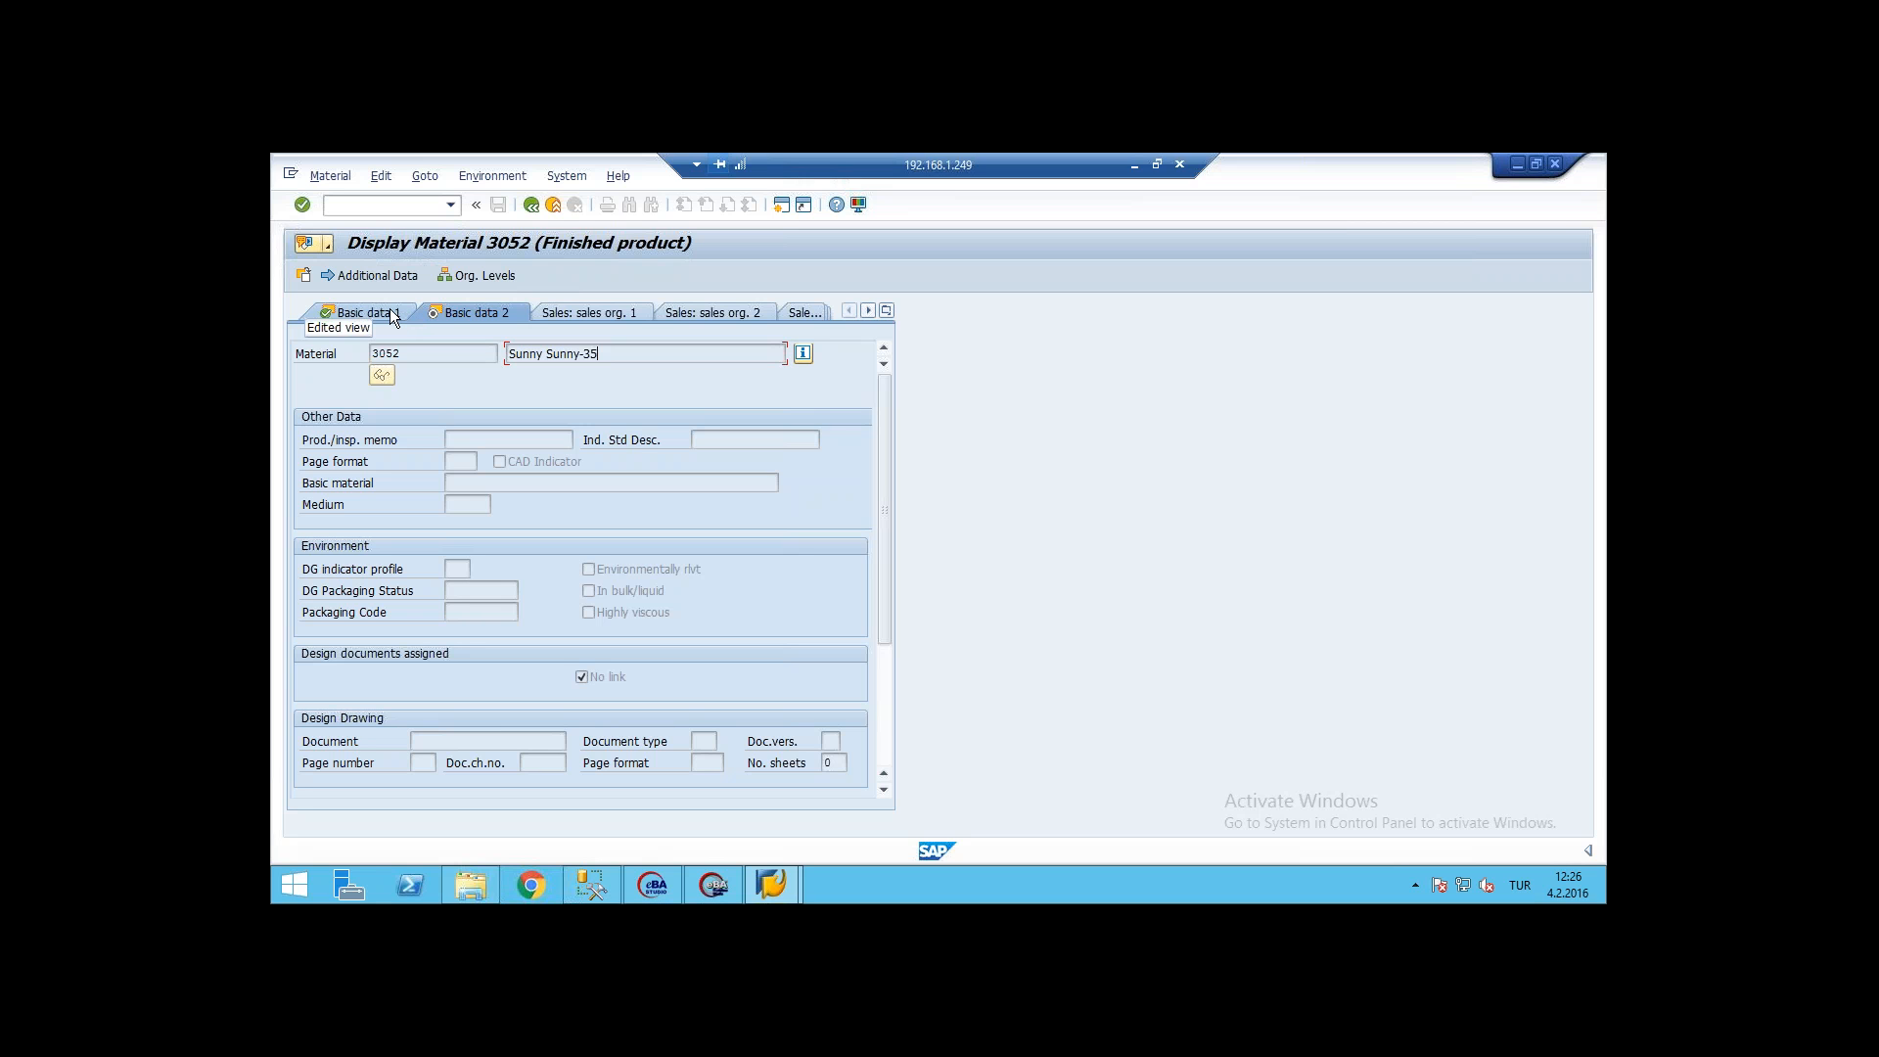
Step: Store the desktop PDF PO_3000000A19 as an eBA Material master business document on material 3052, allowing SAPhttp.exe to execute
left_click(328, 249)
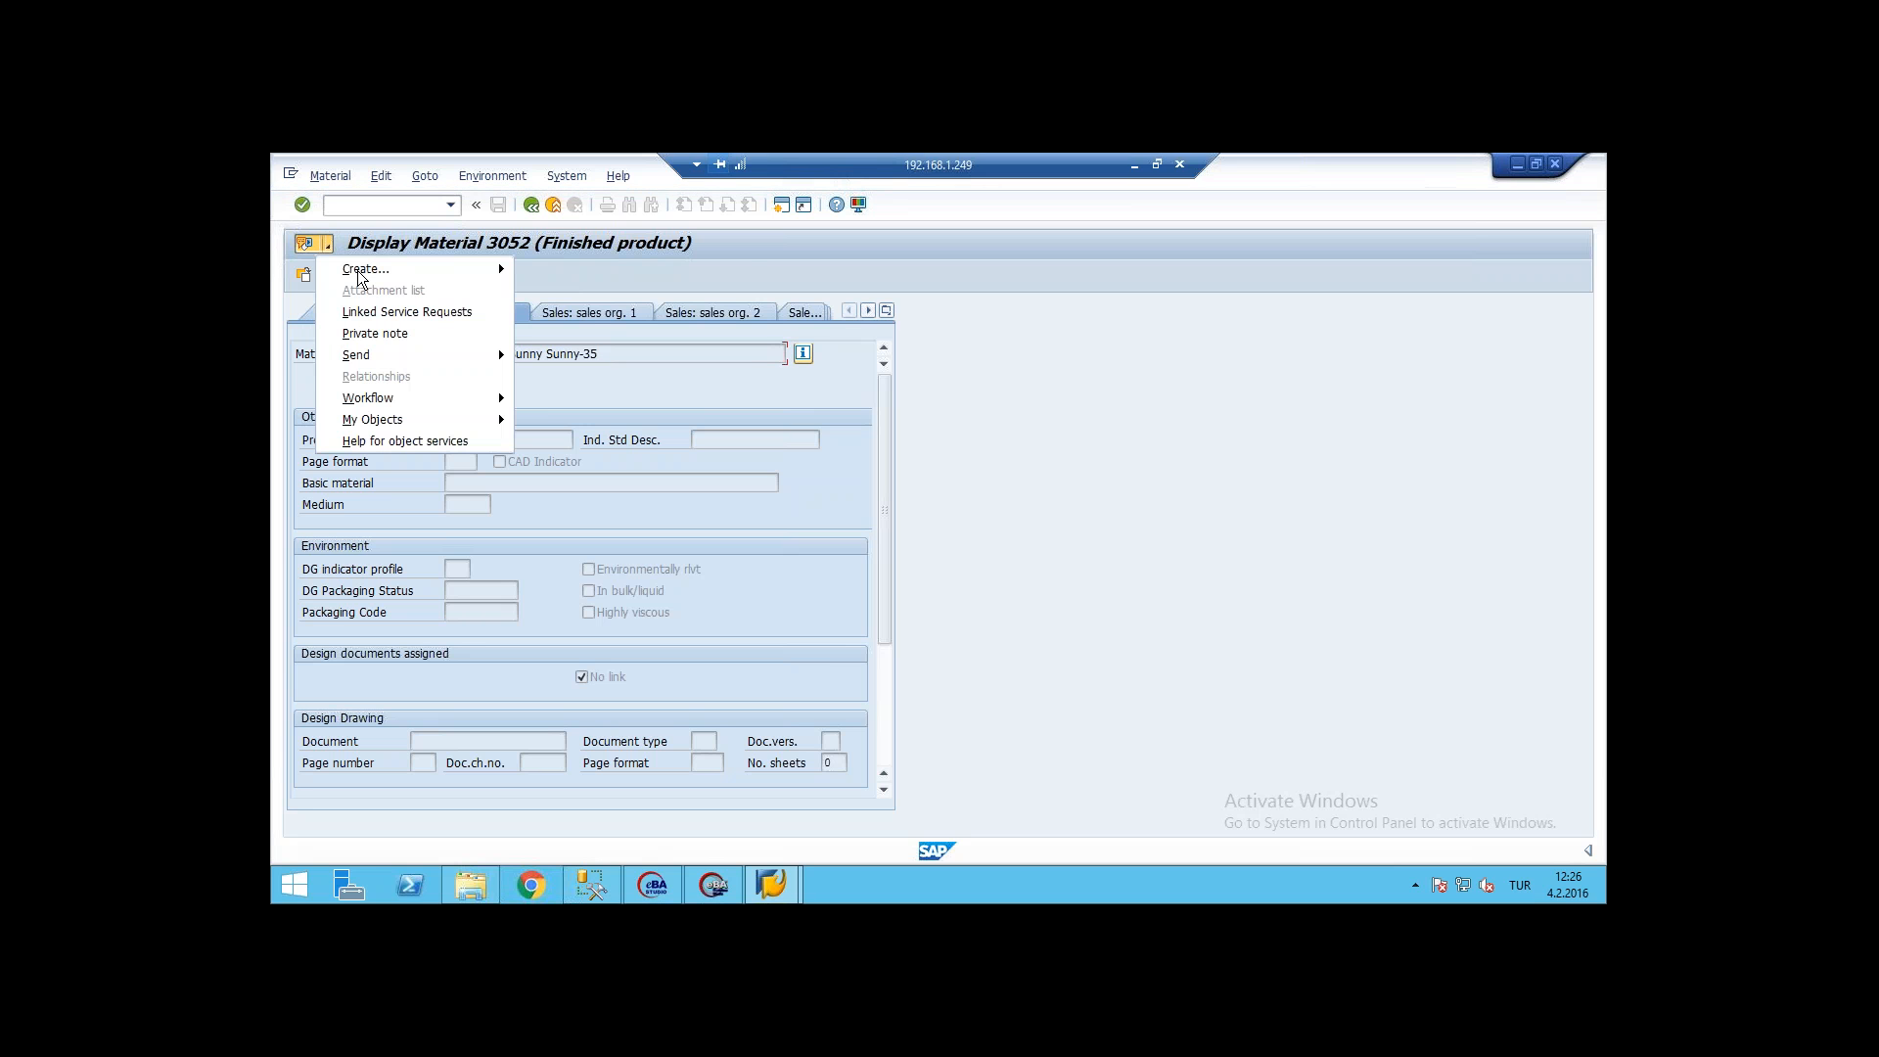
mouse_move(380, 268)
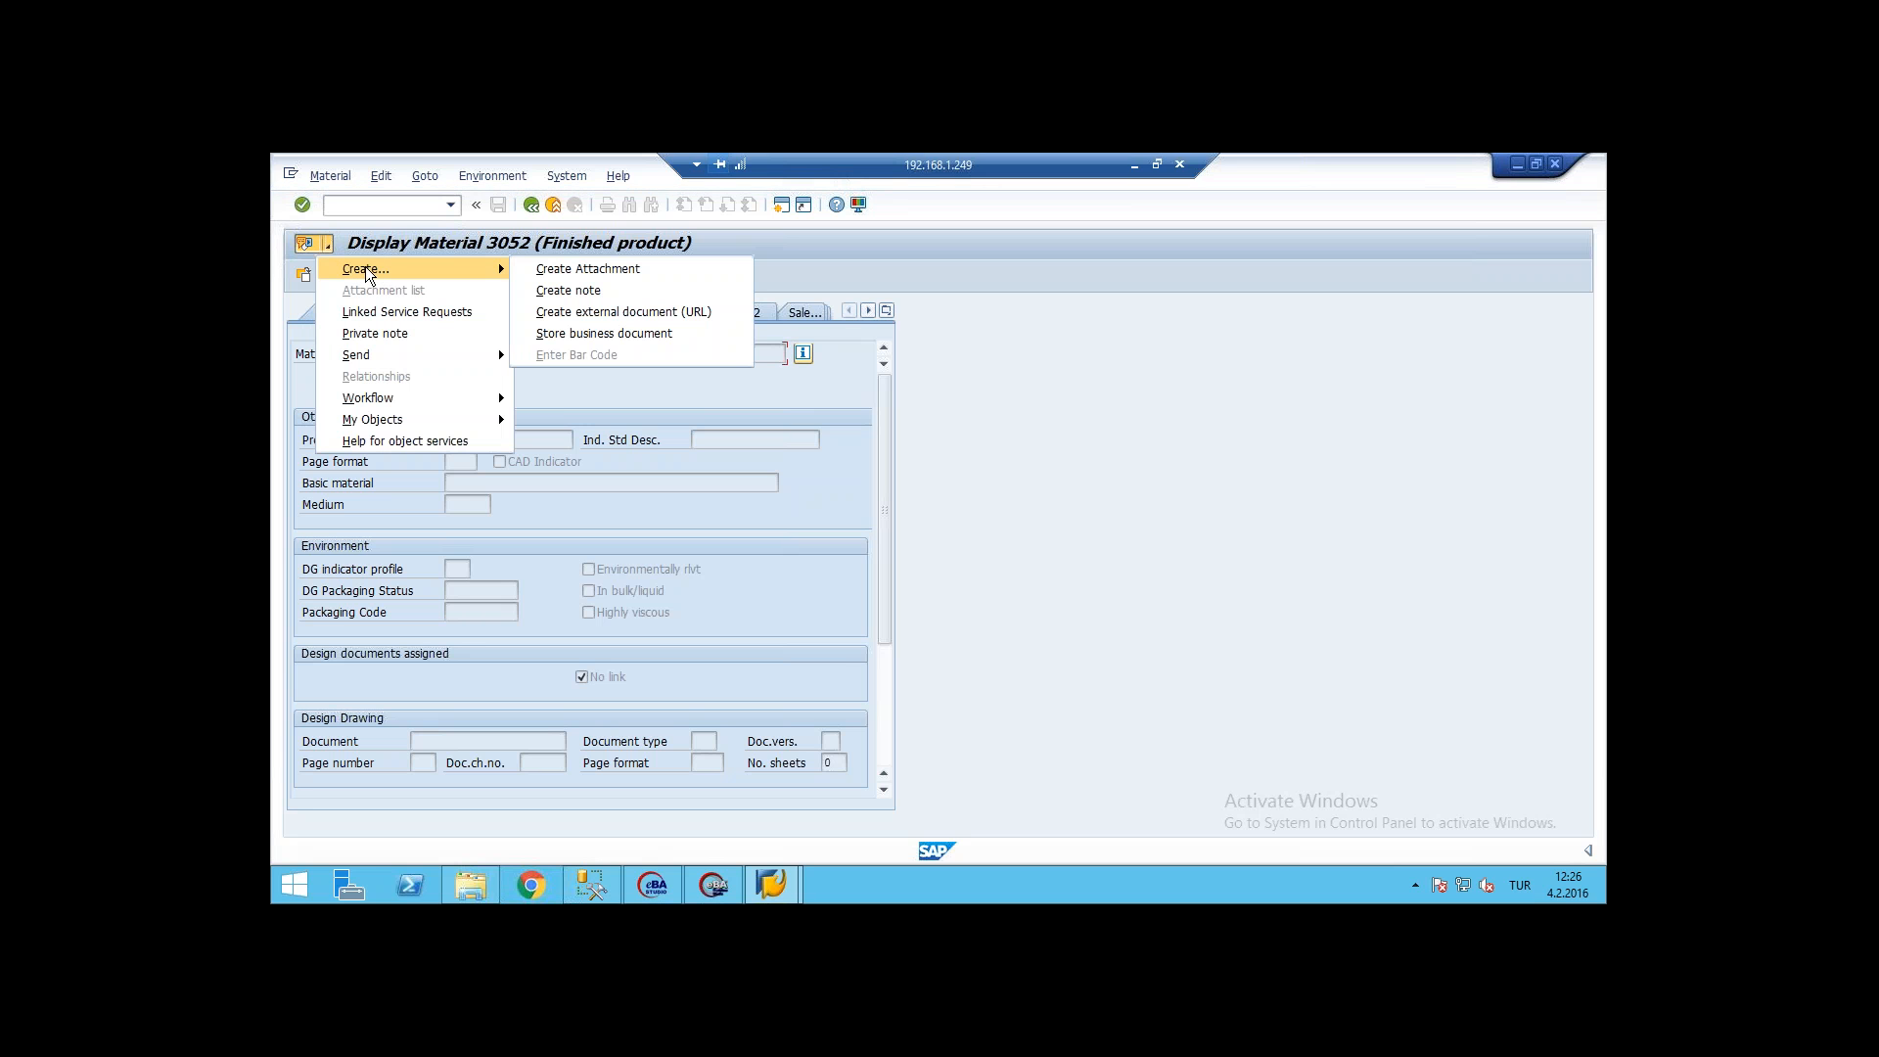
left_click(612, 333)
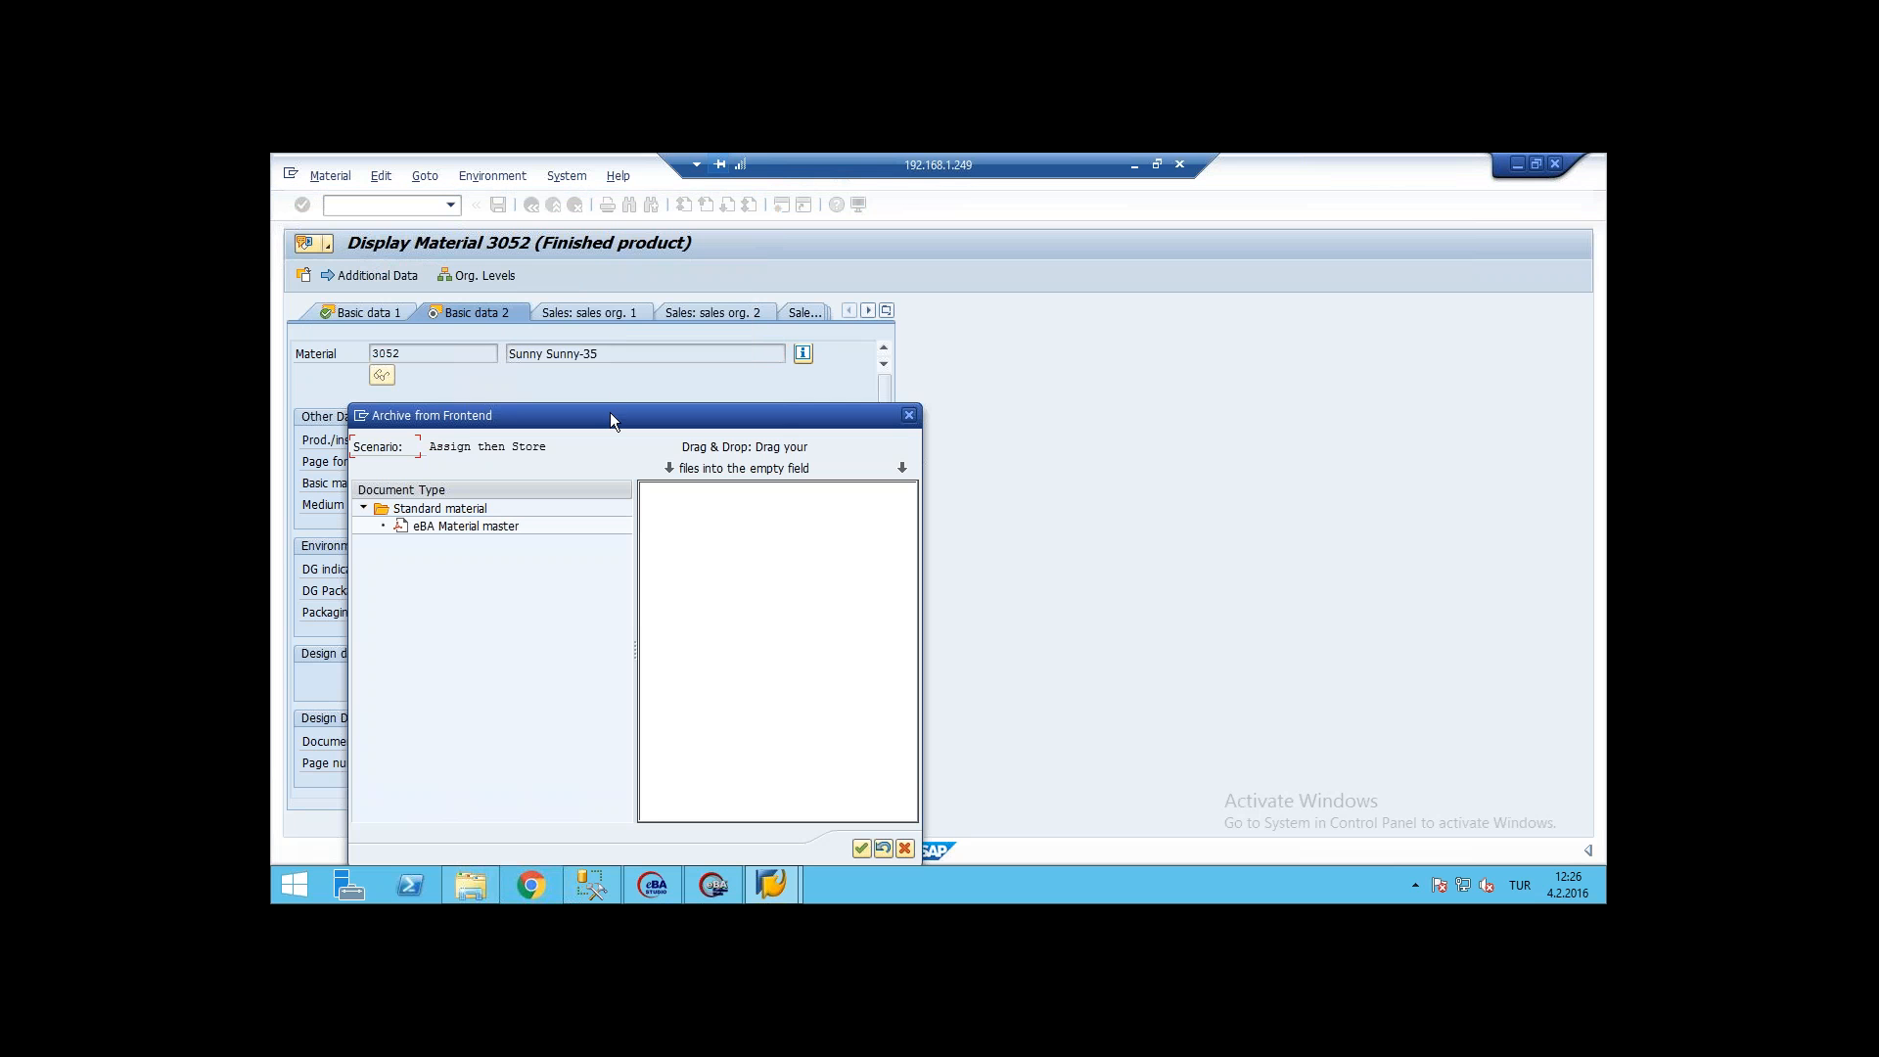
left_click_drag(611, 419, 667, 302)
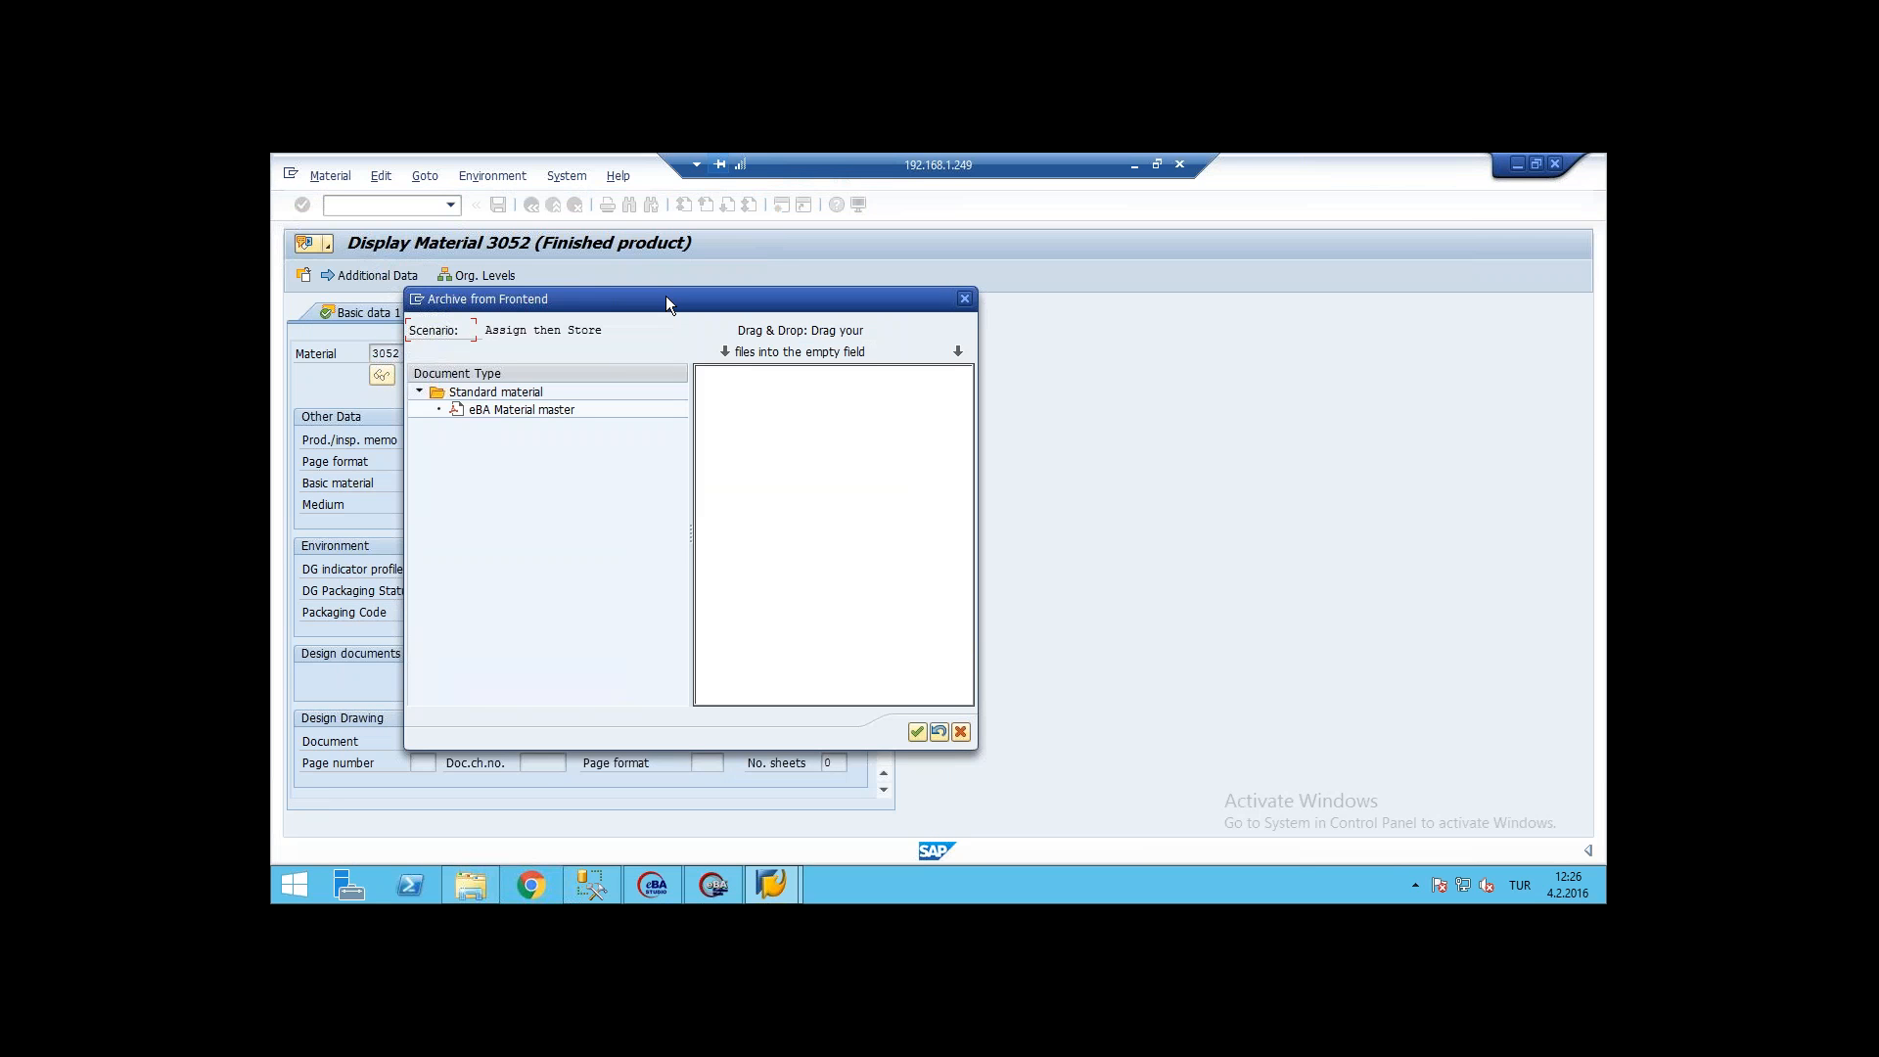
left_click(543, 407)
double_click(545, 409)
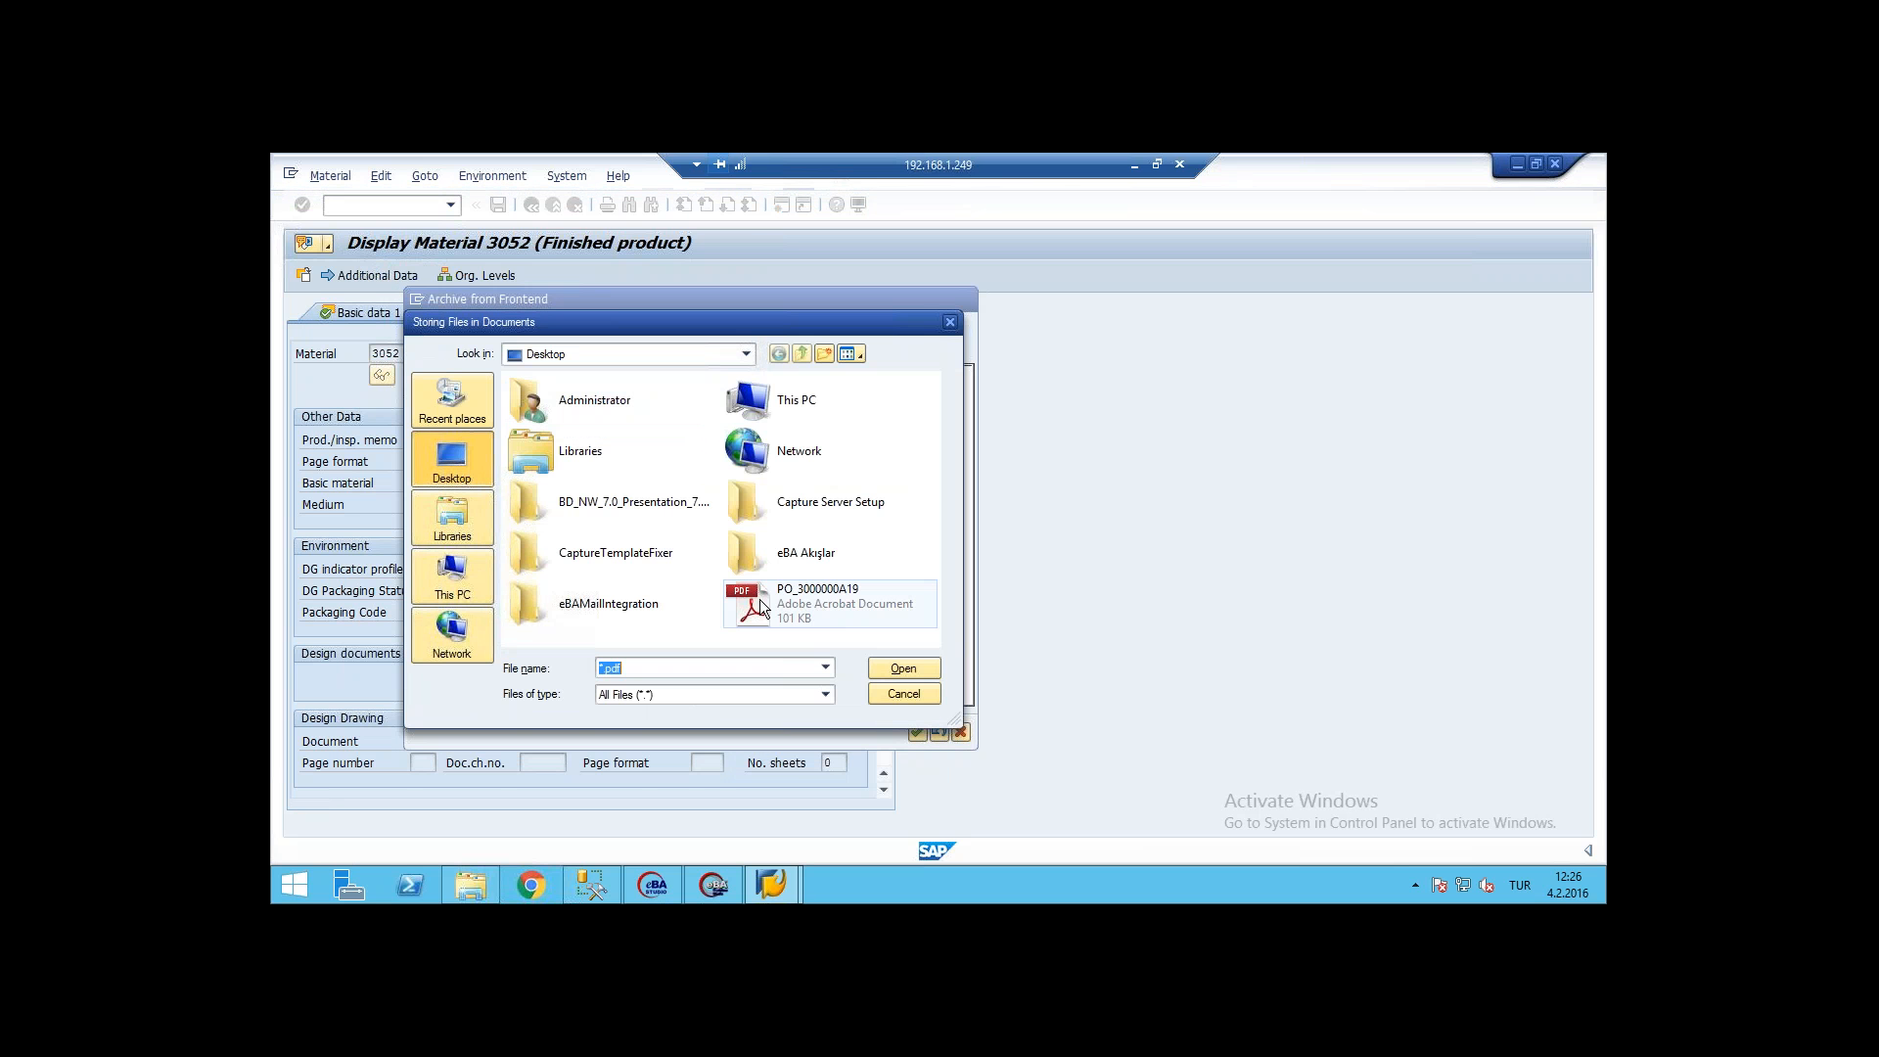
double_click(741, 601)
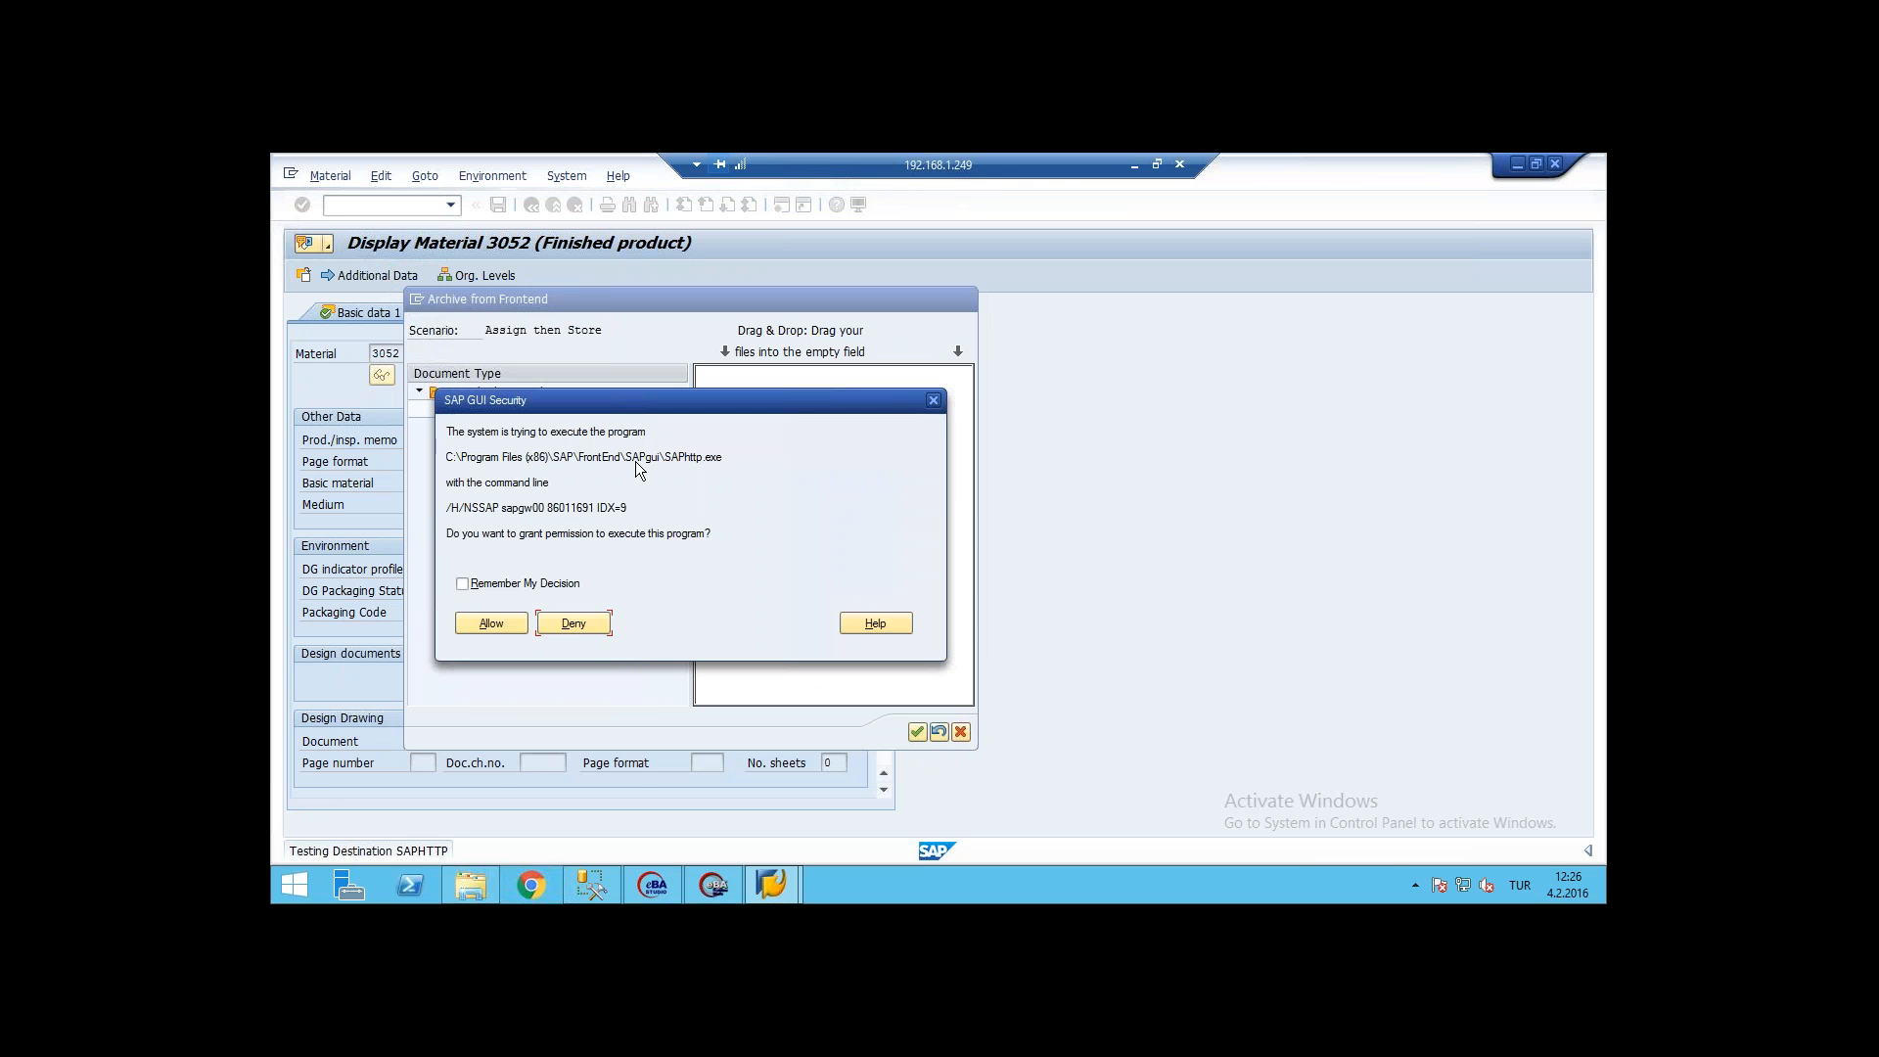
left_click(492, 622)
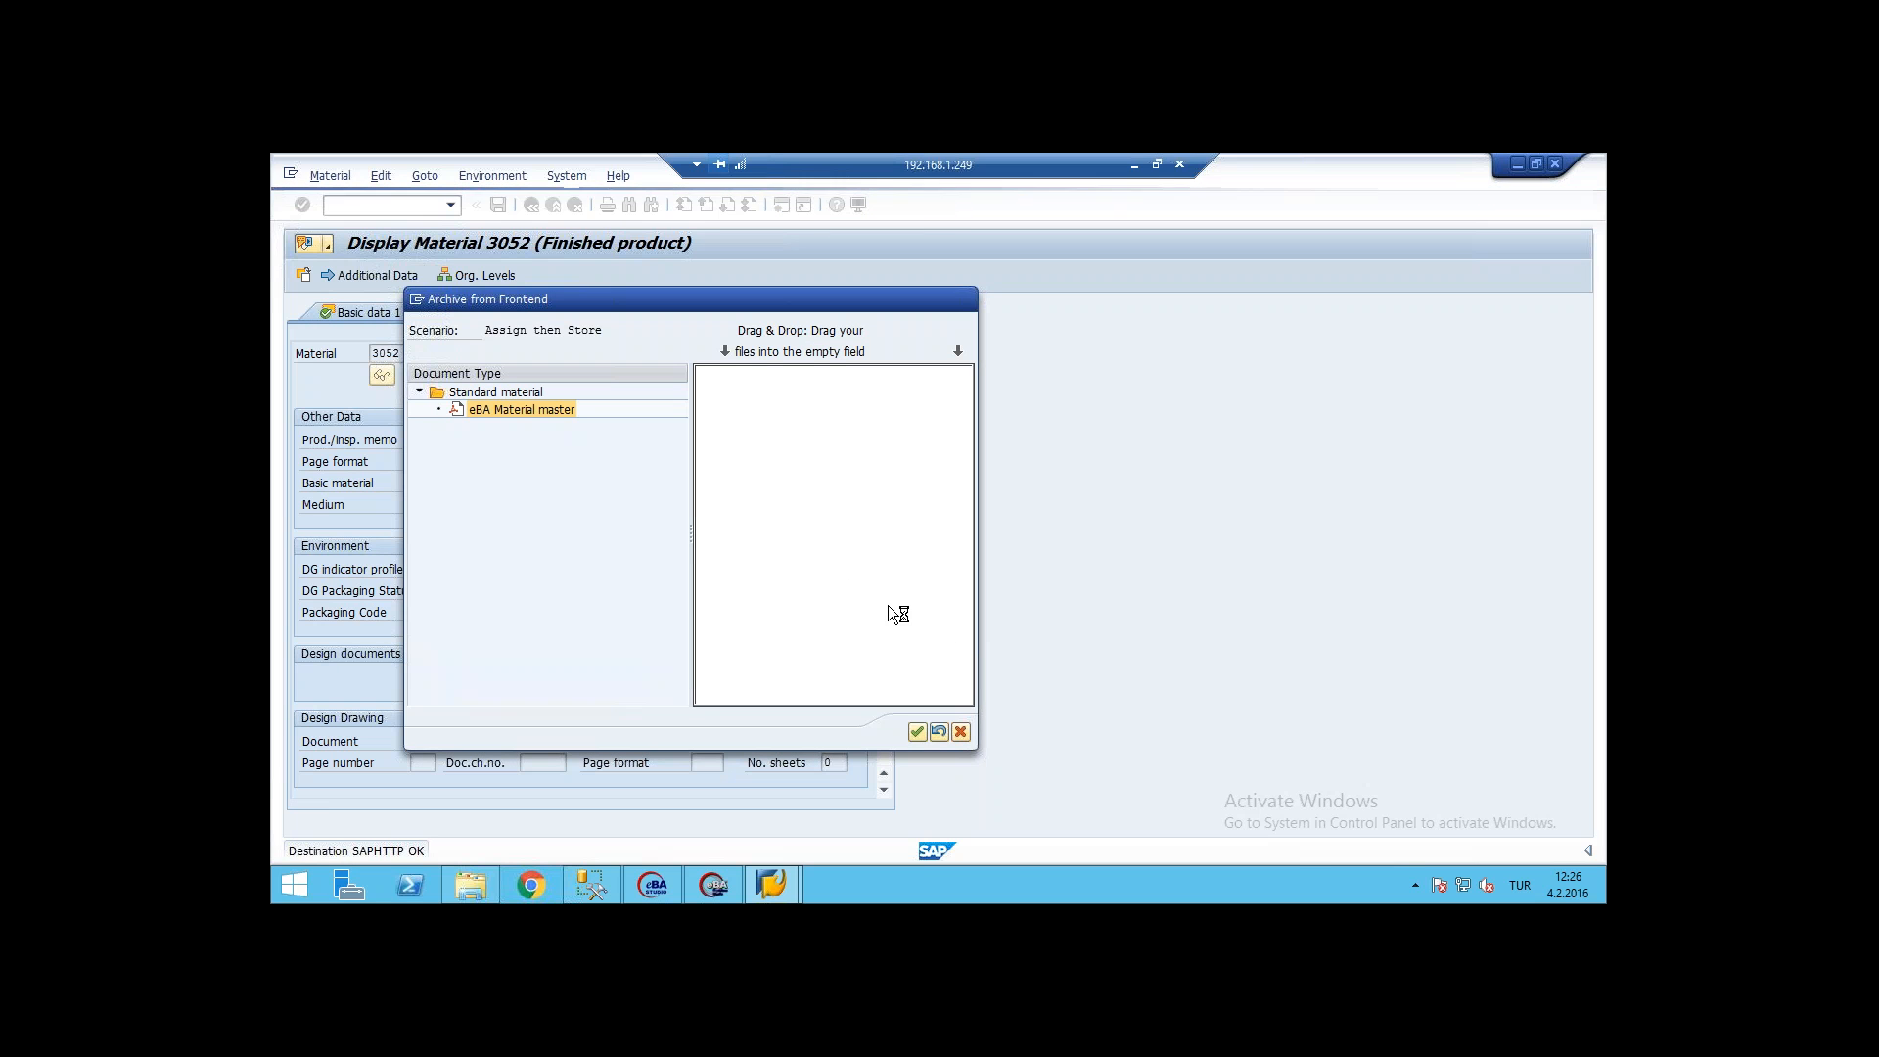
left_click(918, 732)
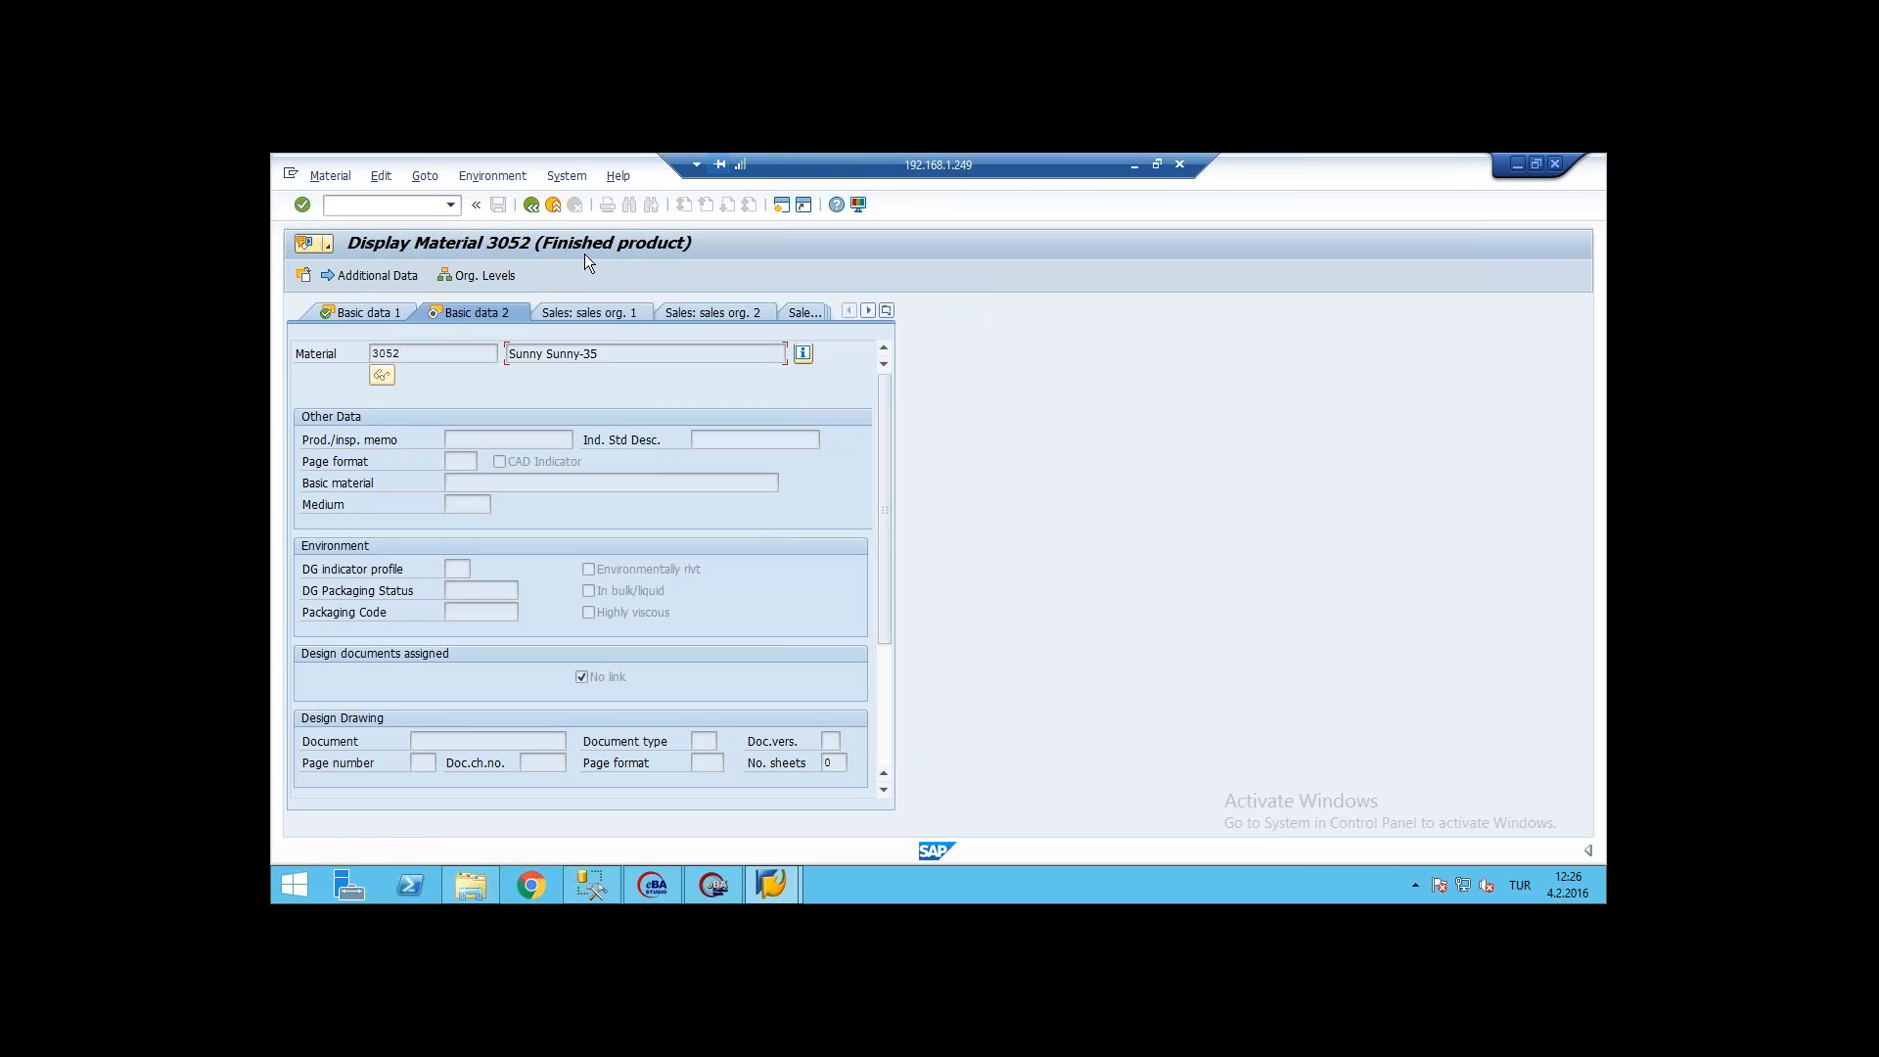
Step: Switch back to eBA in the browser and return to the admin account from the dashboard
left_click(1134, 168)
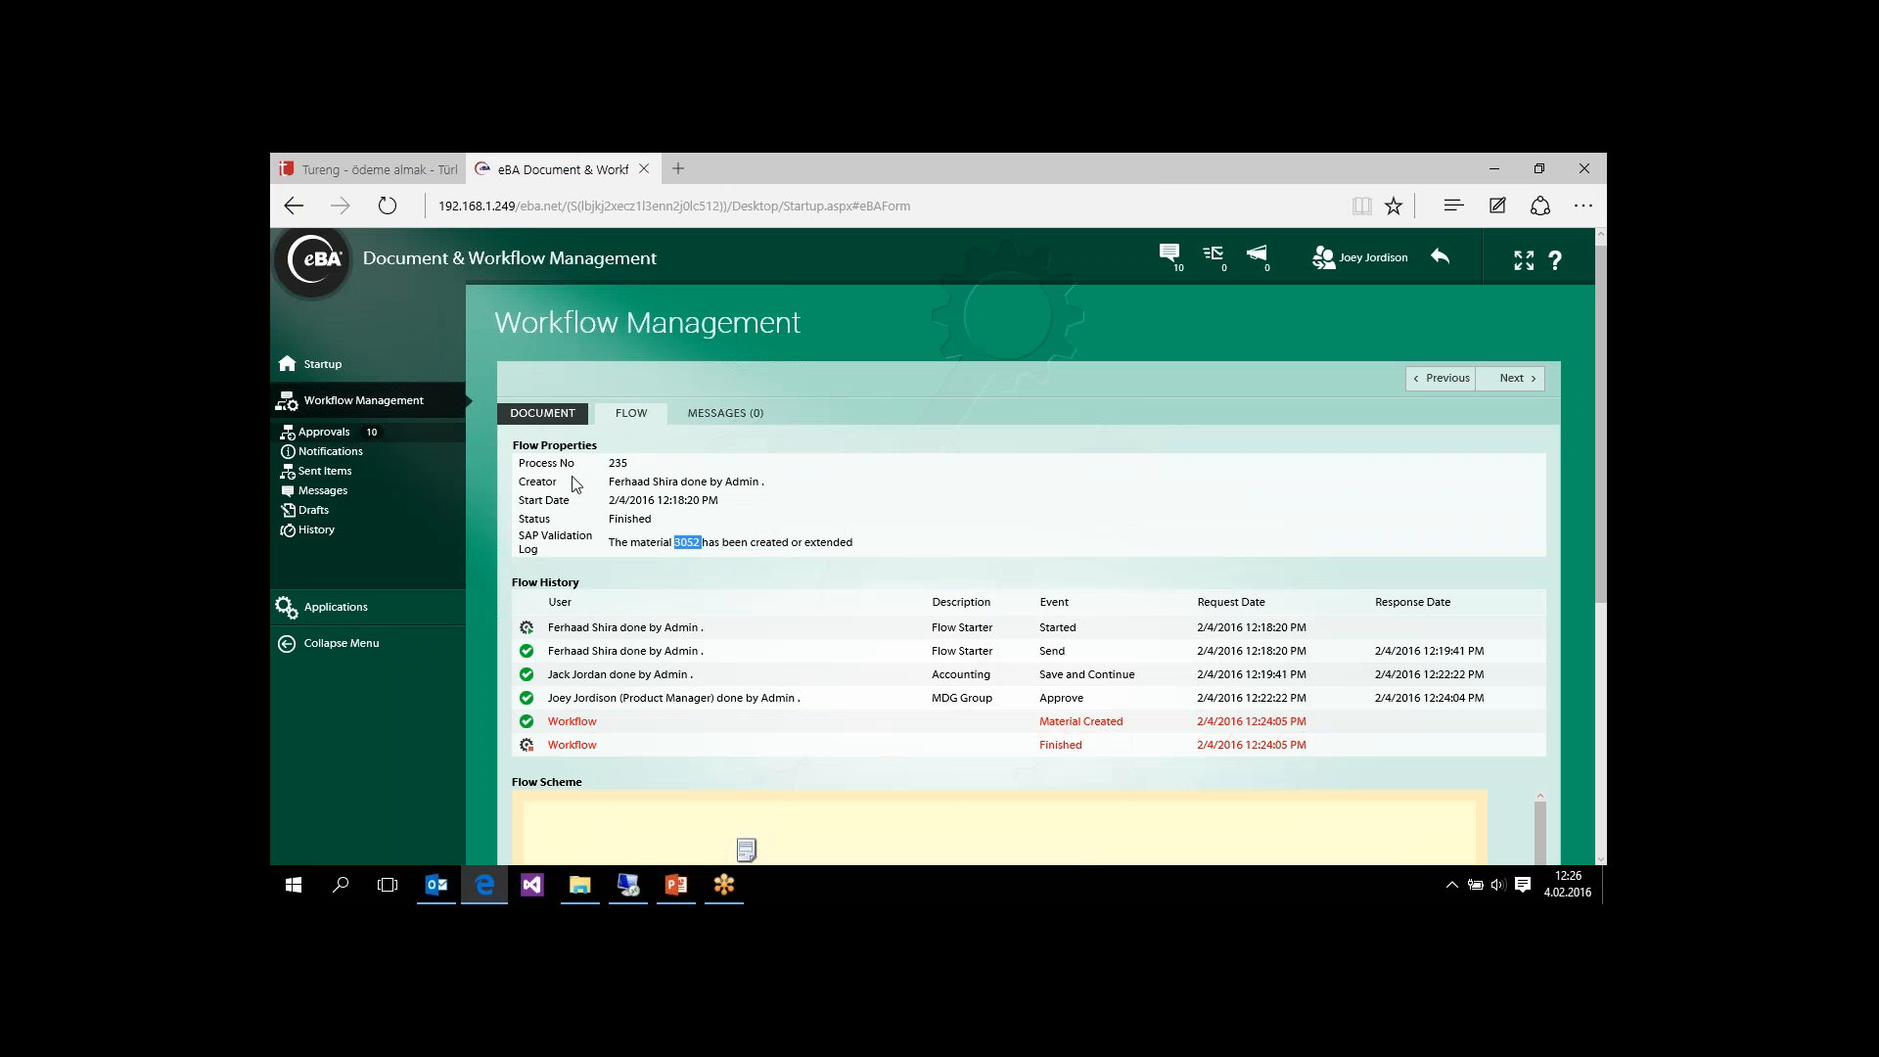
left_click(313, 367)
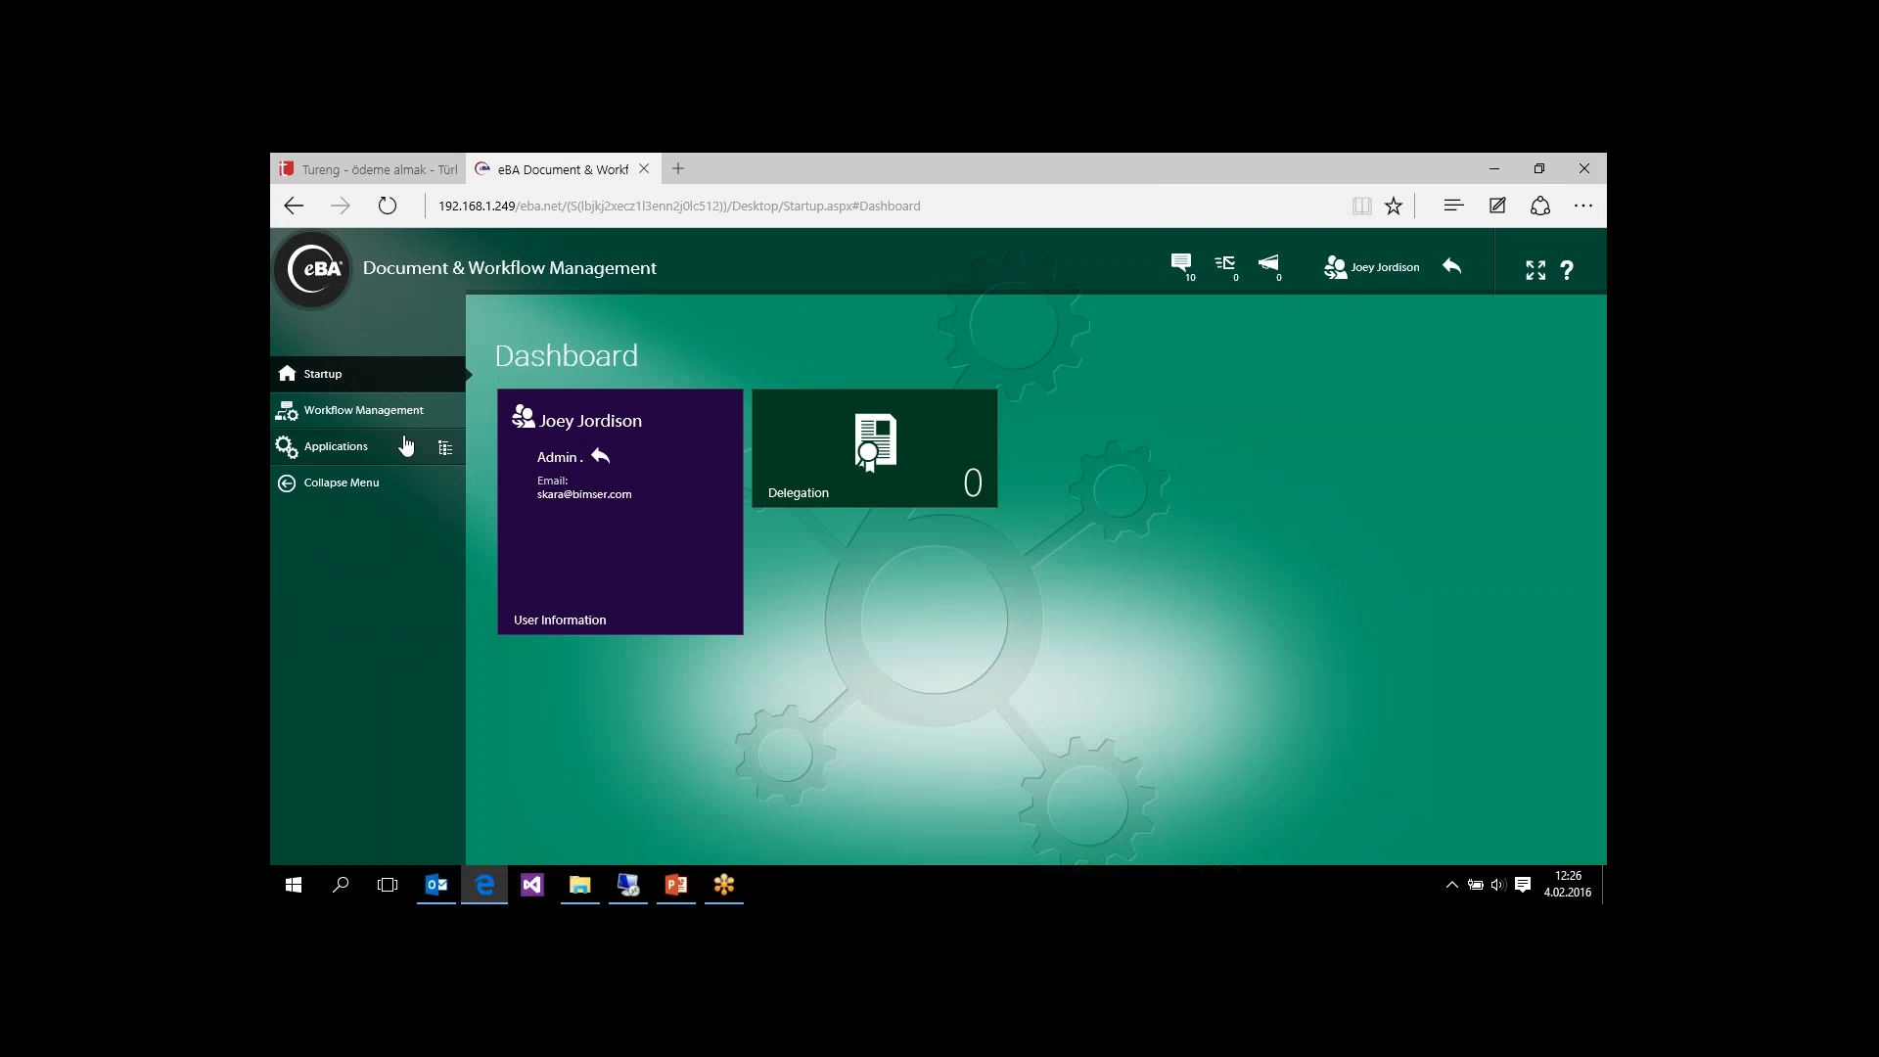
left_click(562, 468)
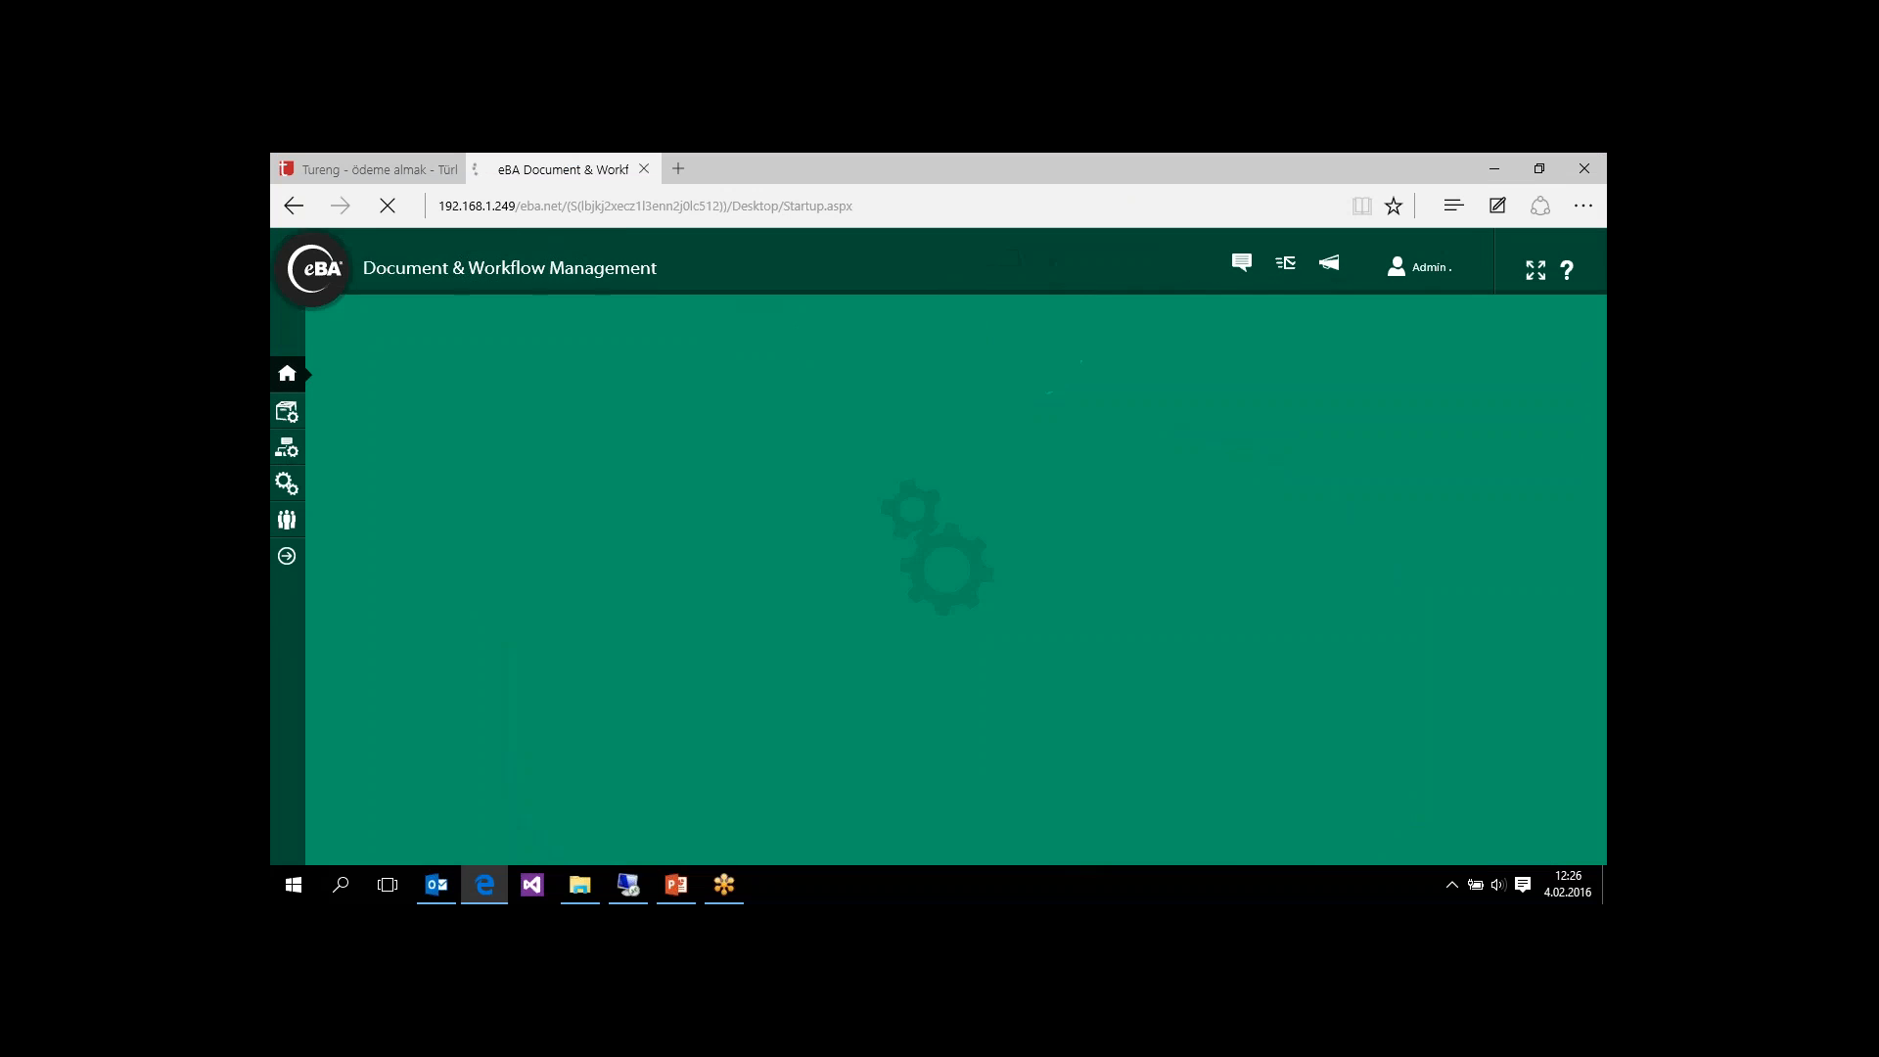
Step: Open the newest document in Document Management's ZM/MATERIAL folder and show its contents
left_click(358, 419)
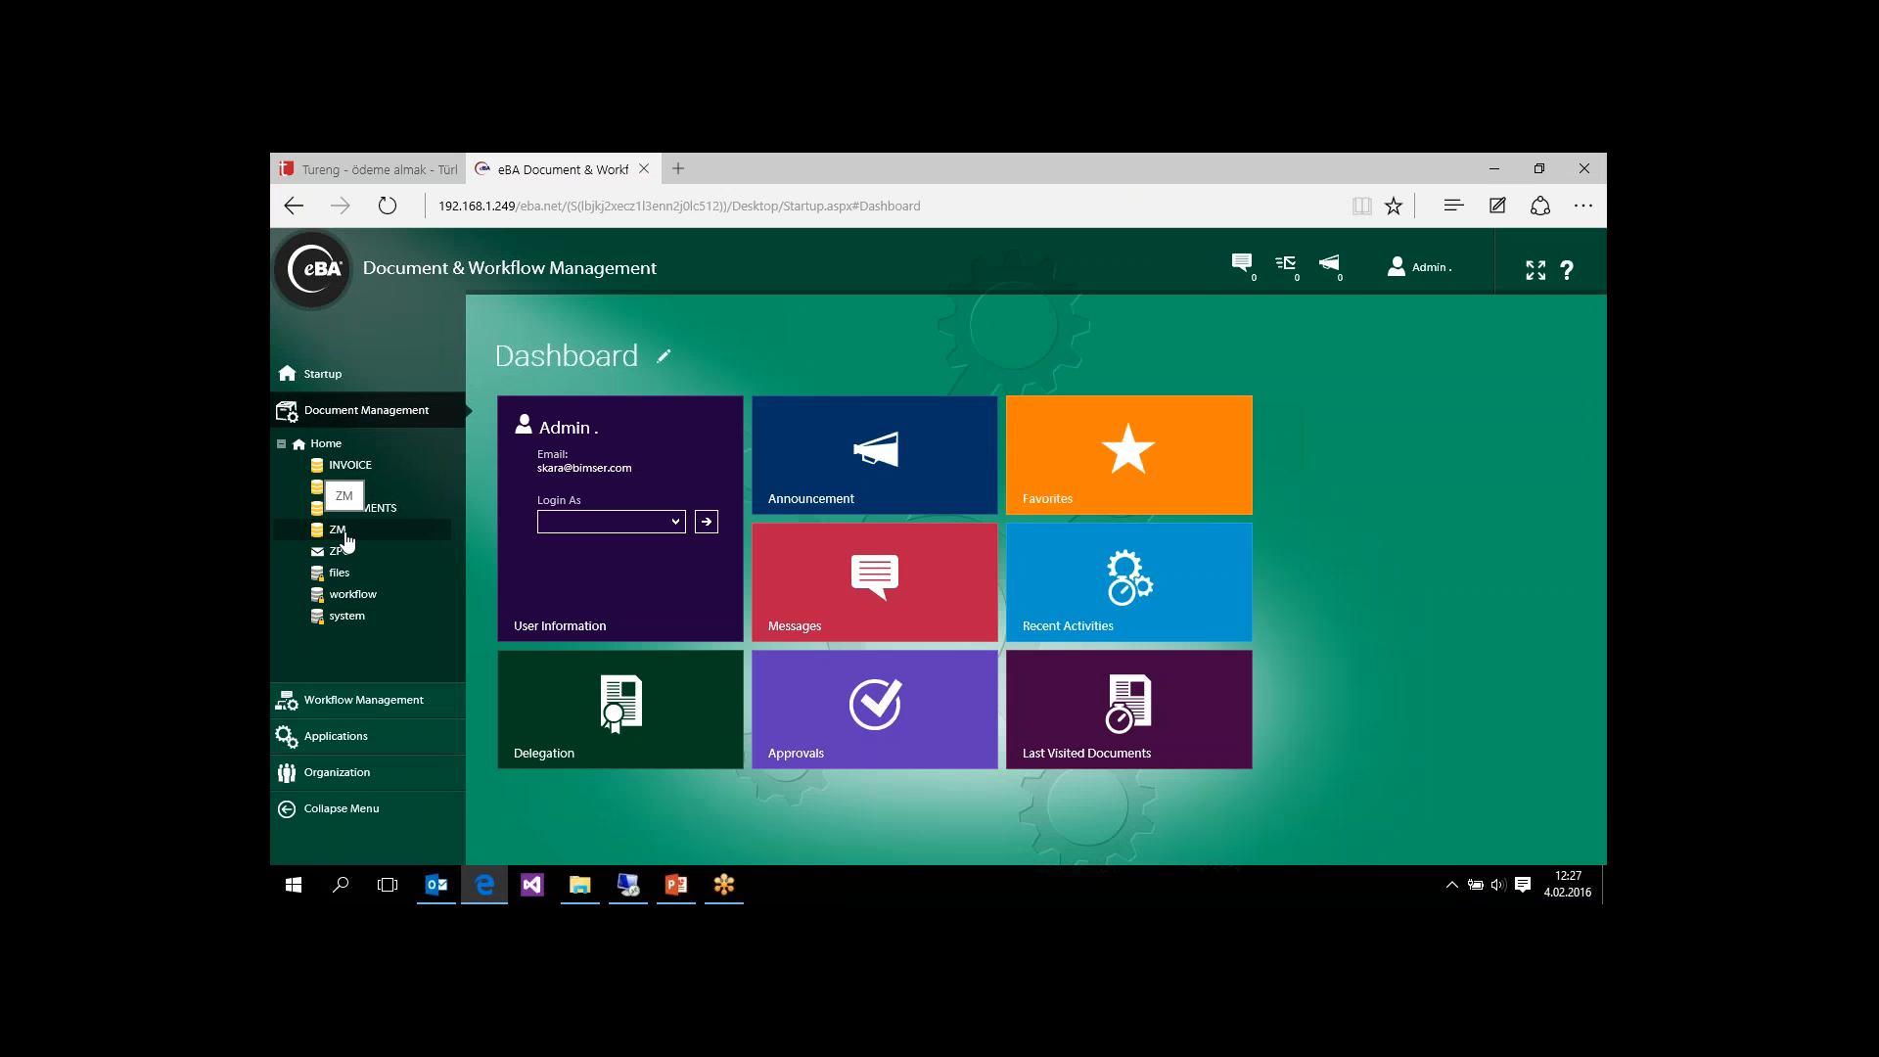
left_click(342, 533)
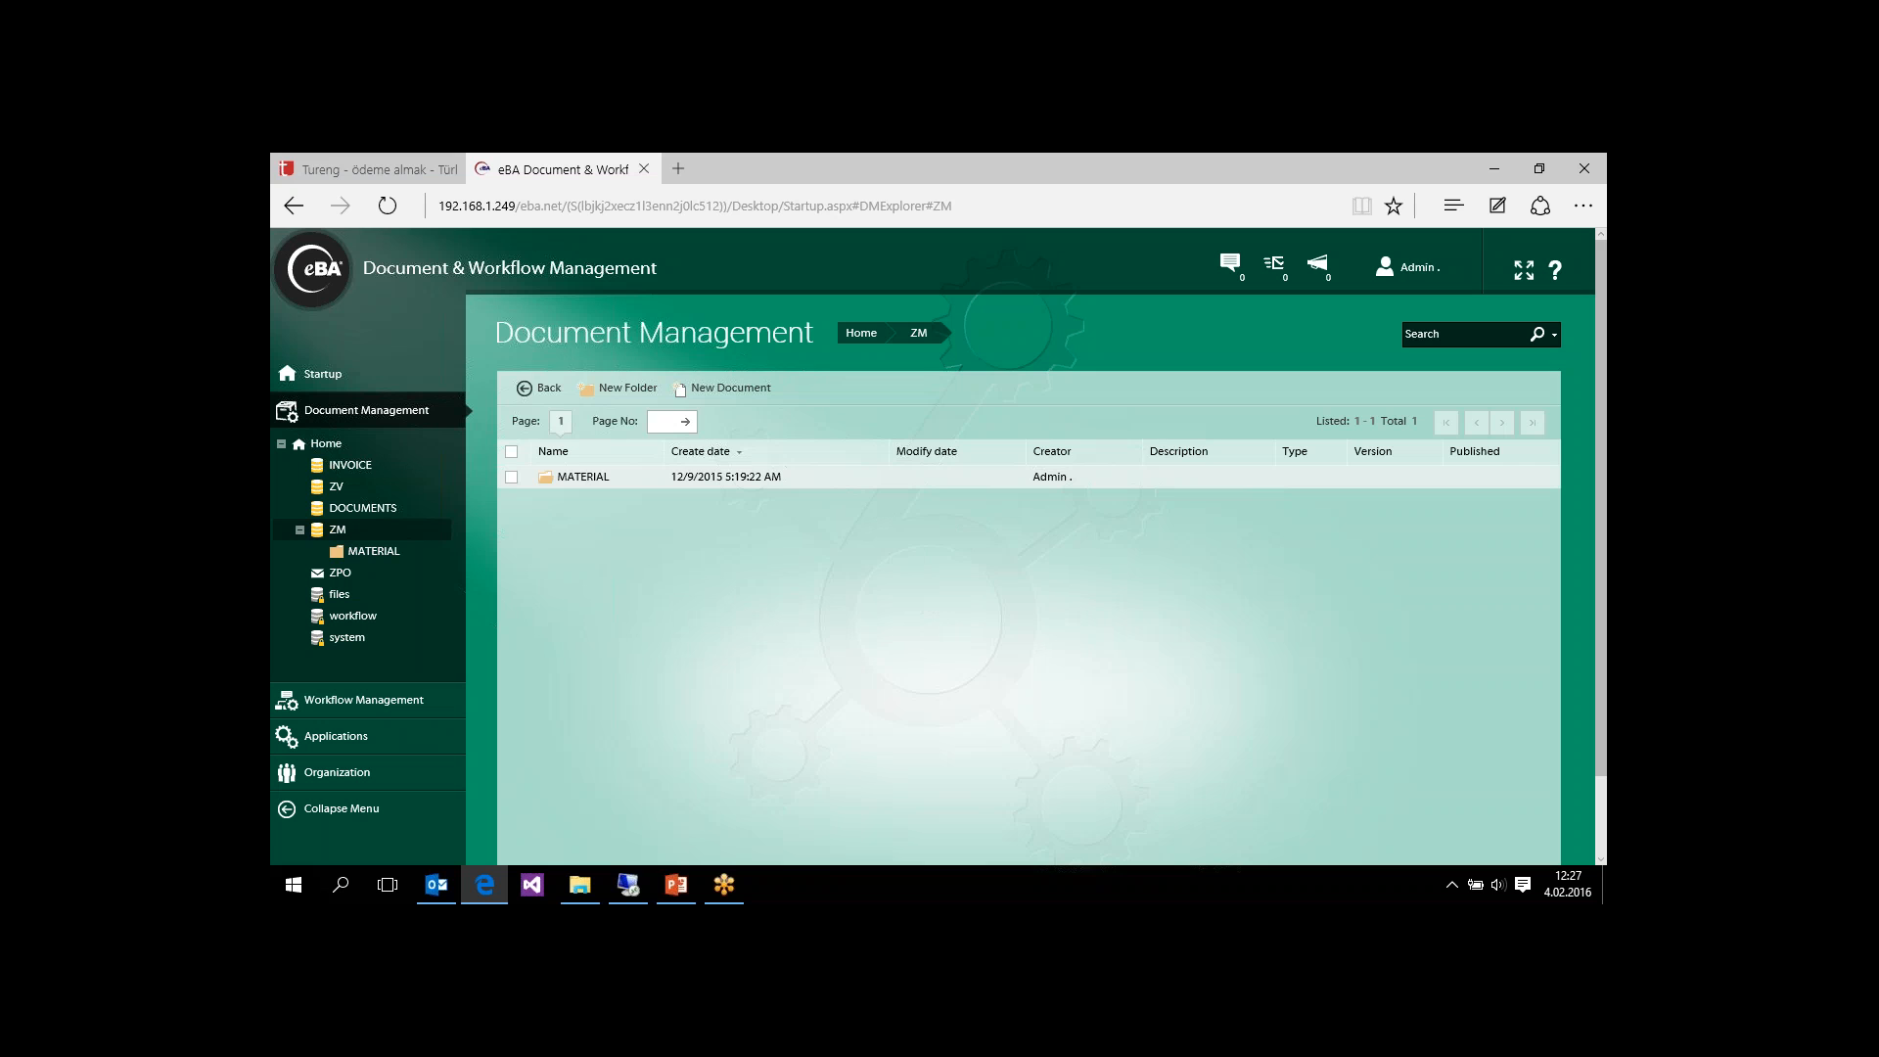
left_click(394, 558)
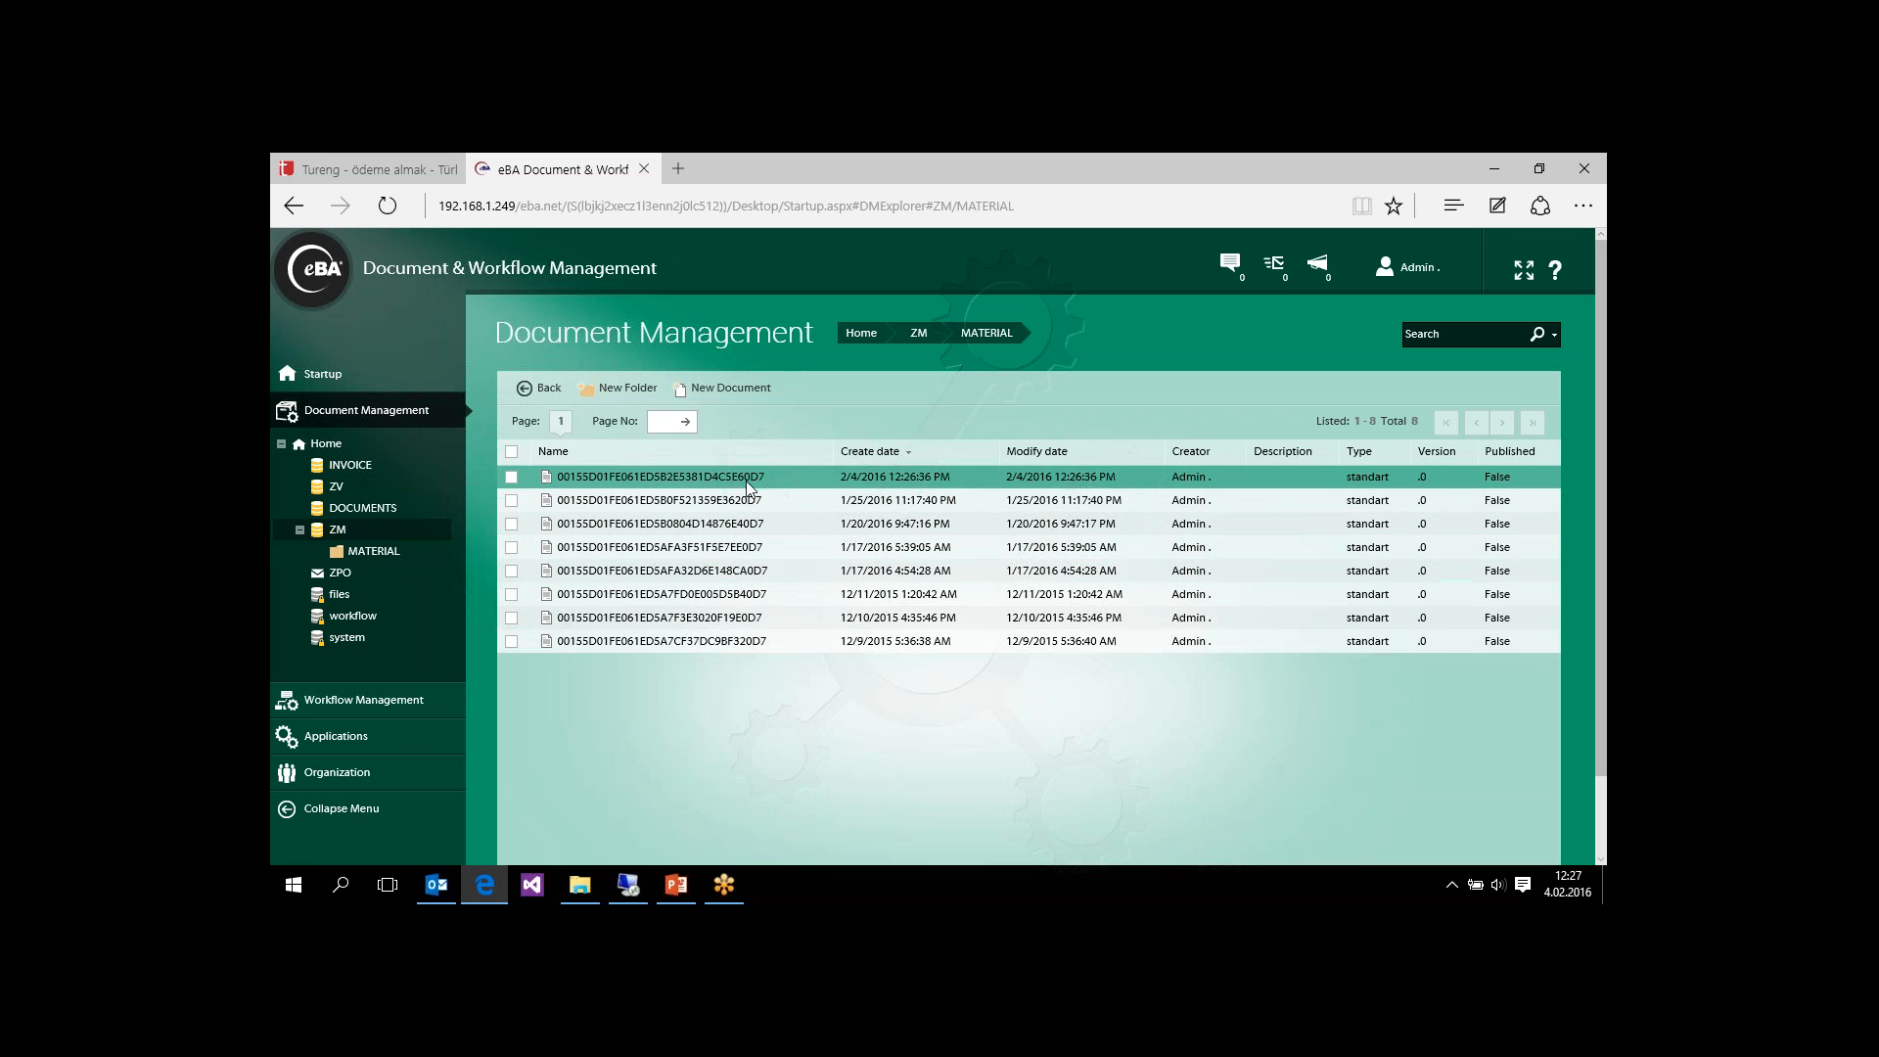
double_click(568, 478)
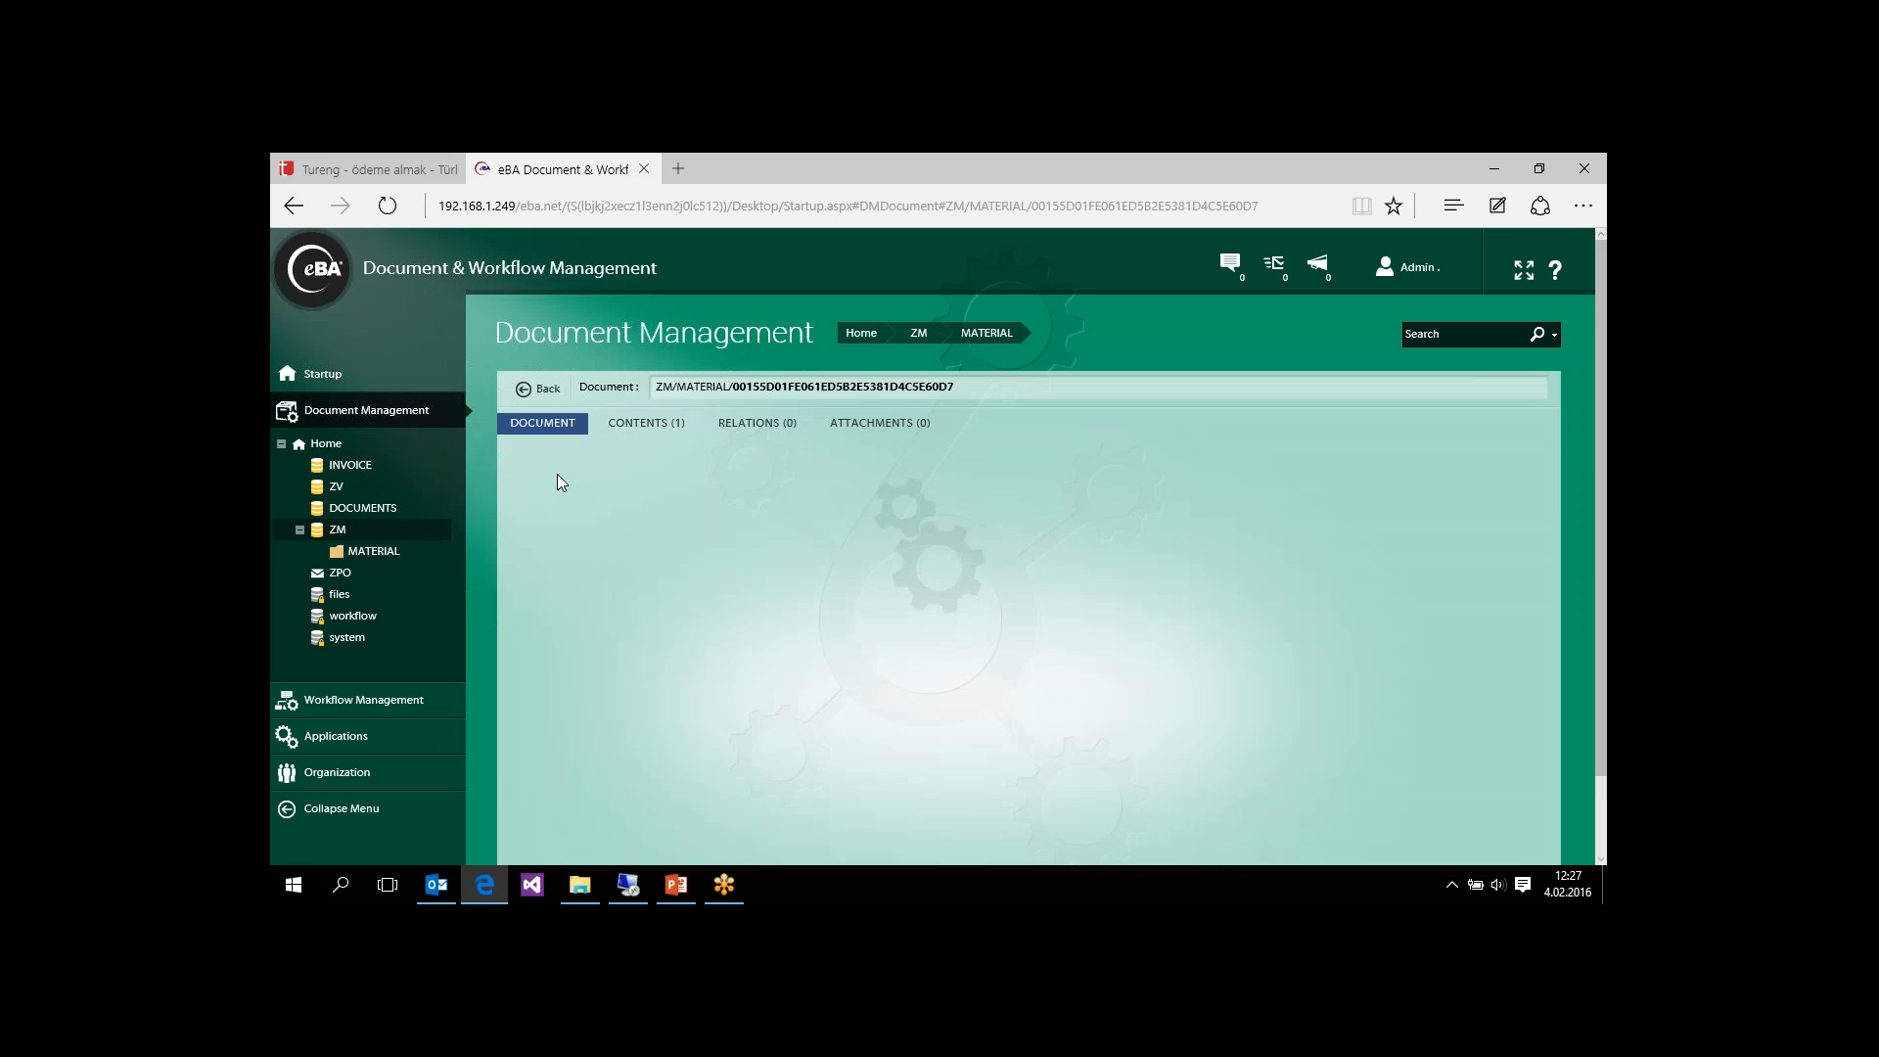
left_click(650, 427)
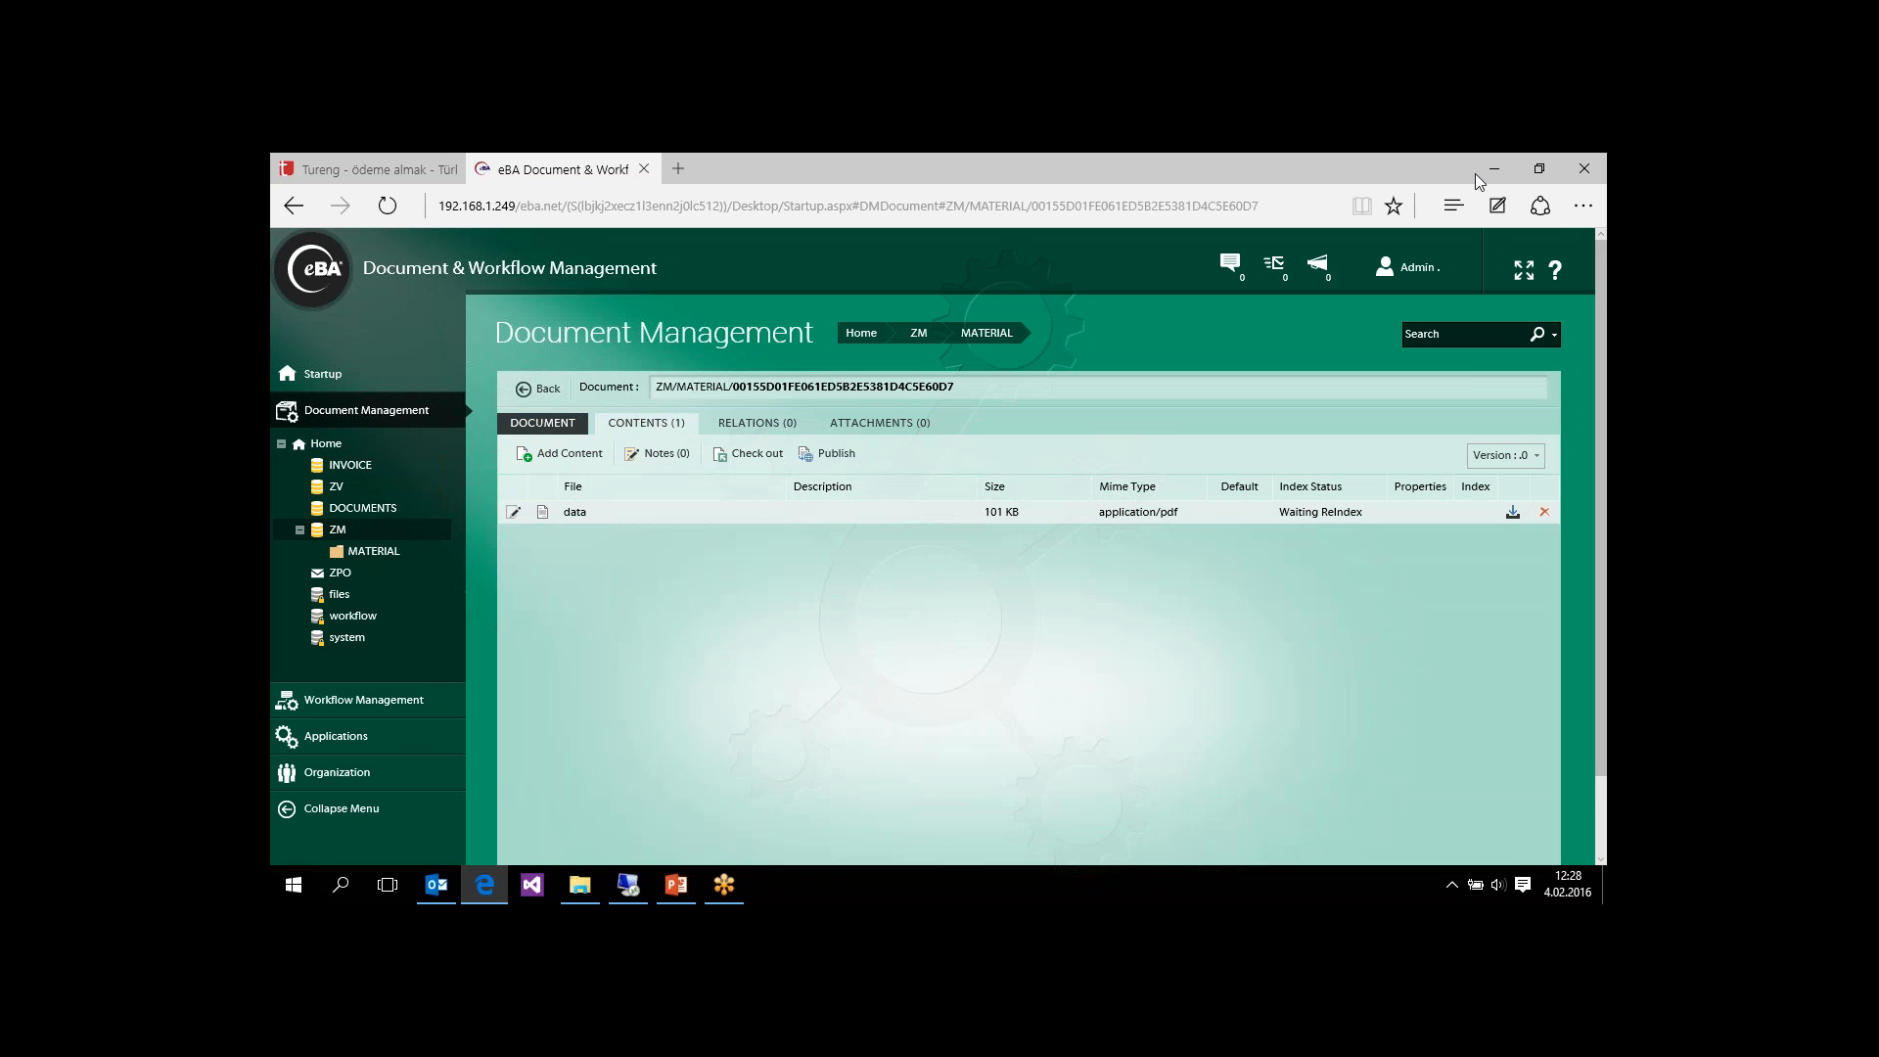
Step: Download the document's data file, view it in Adobe Reader, and close the reader
double_click(1419, 680)
left_click(1569, 200)
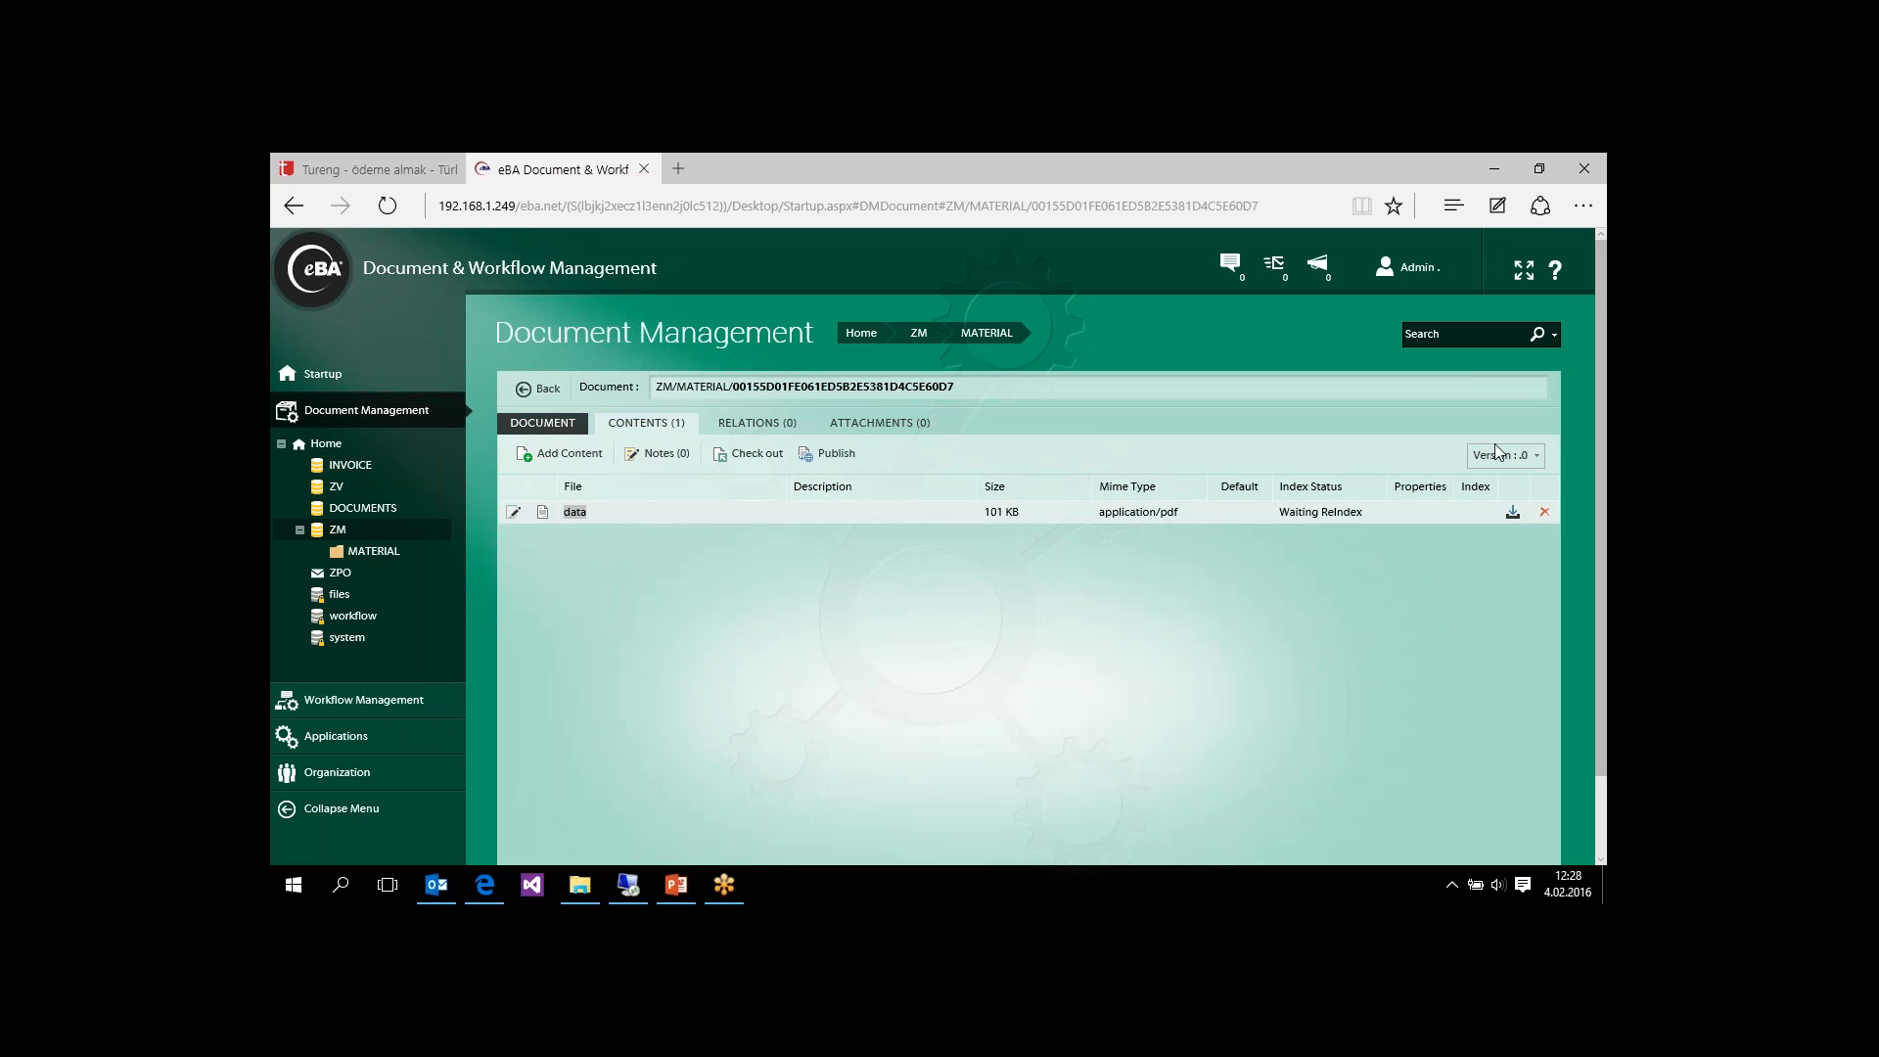
left_click(1514, 513)
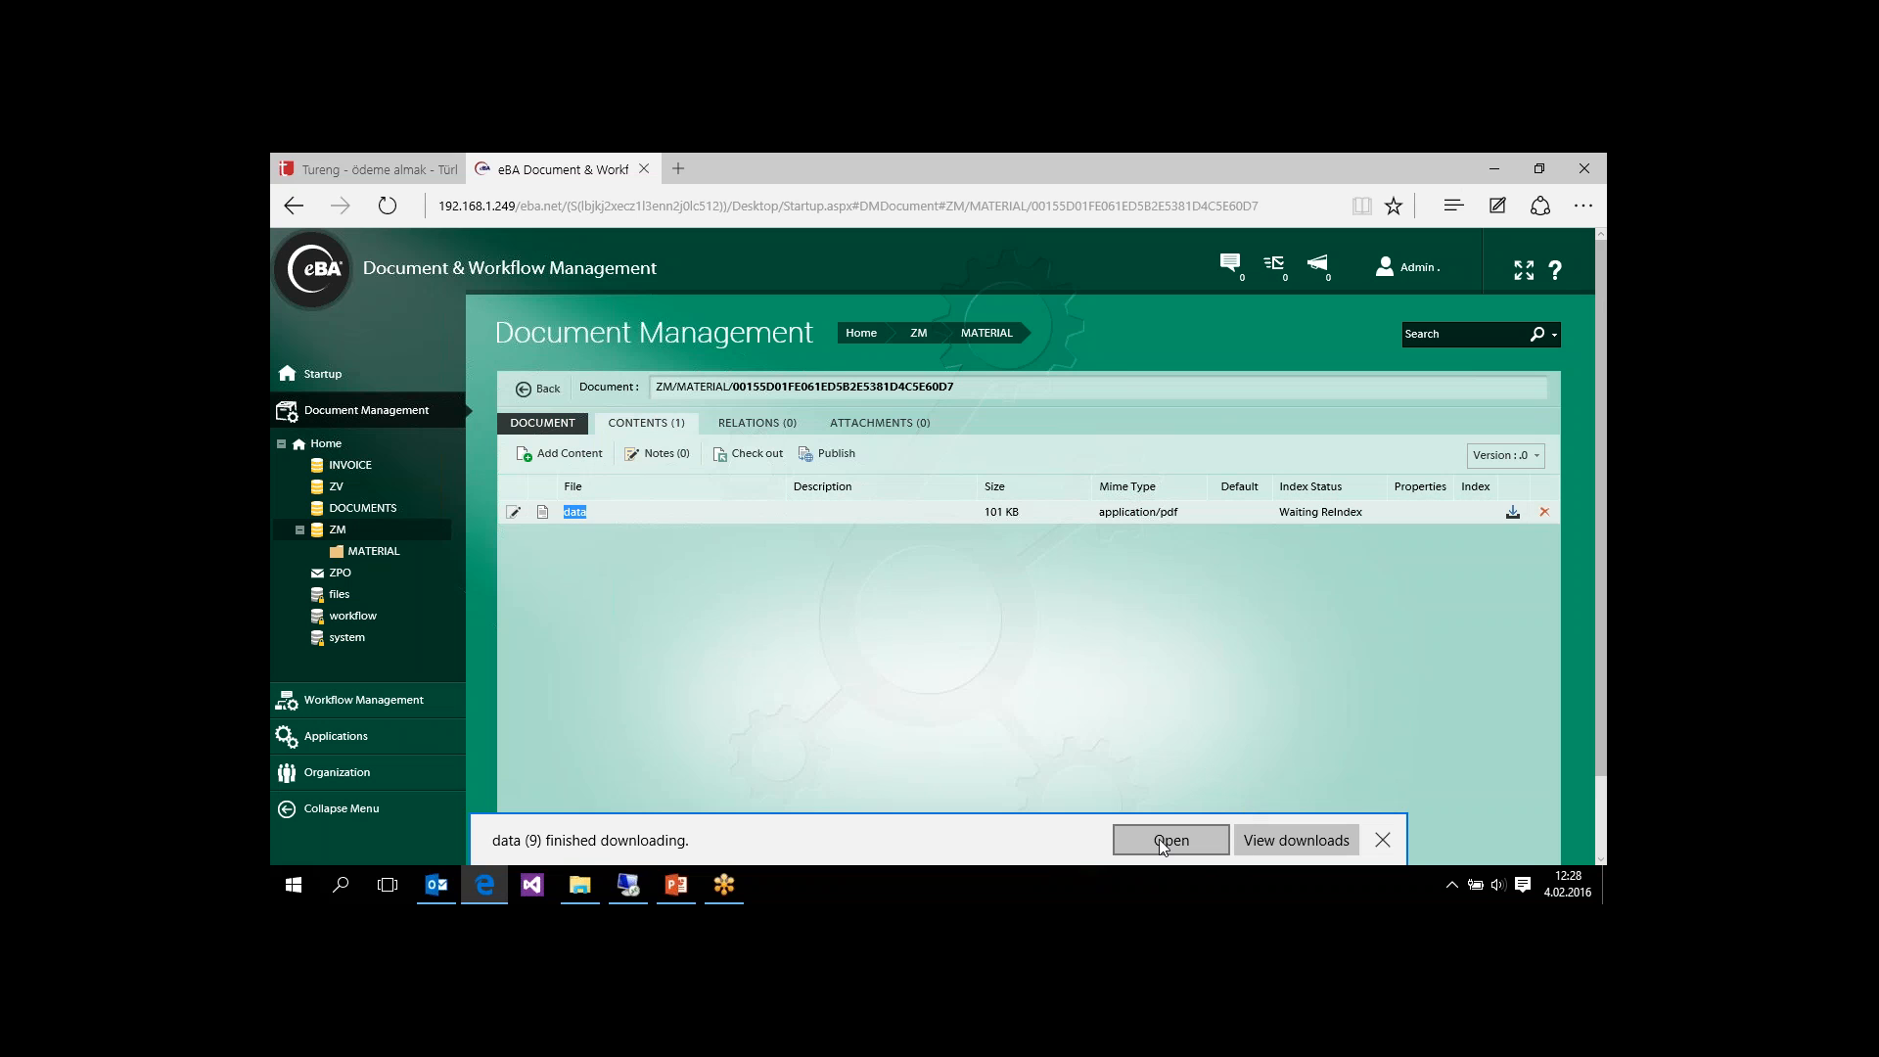
left_click(1161, 840)
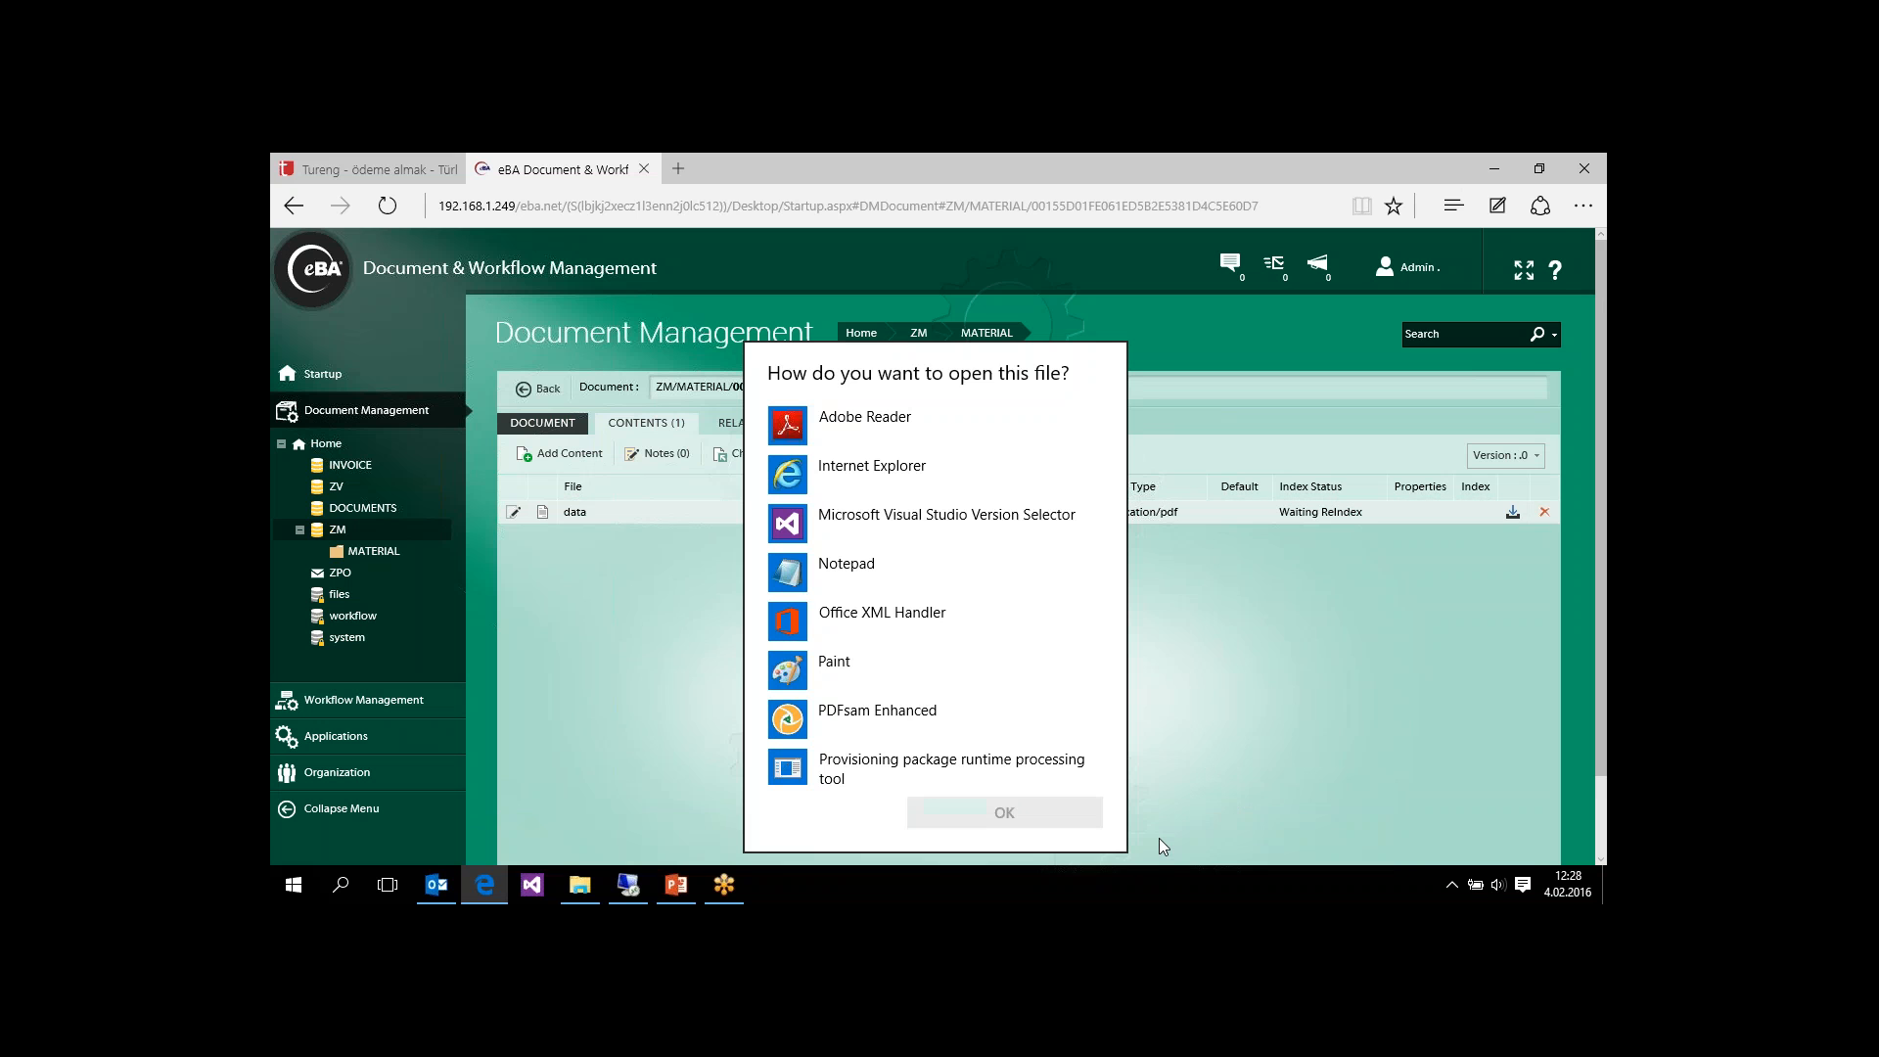
double_click(858, 425)
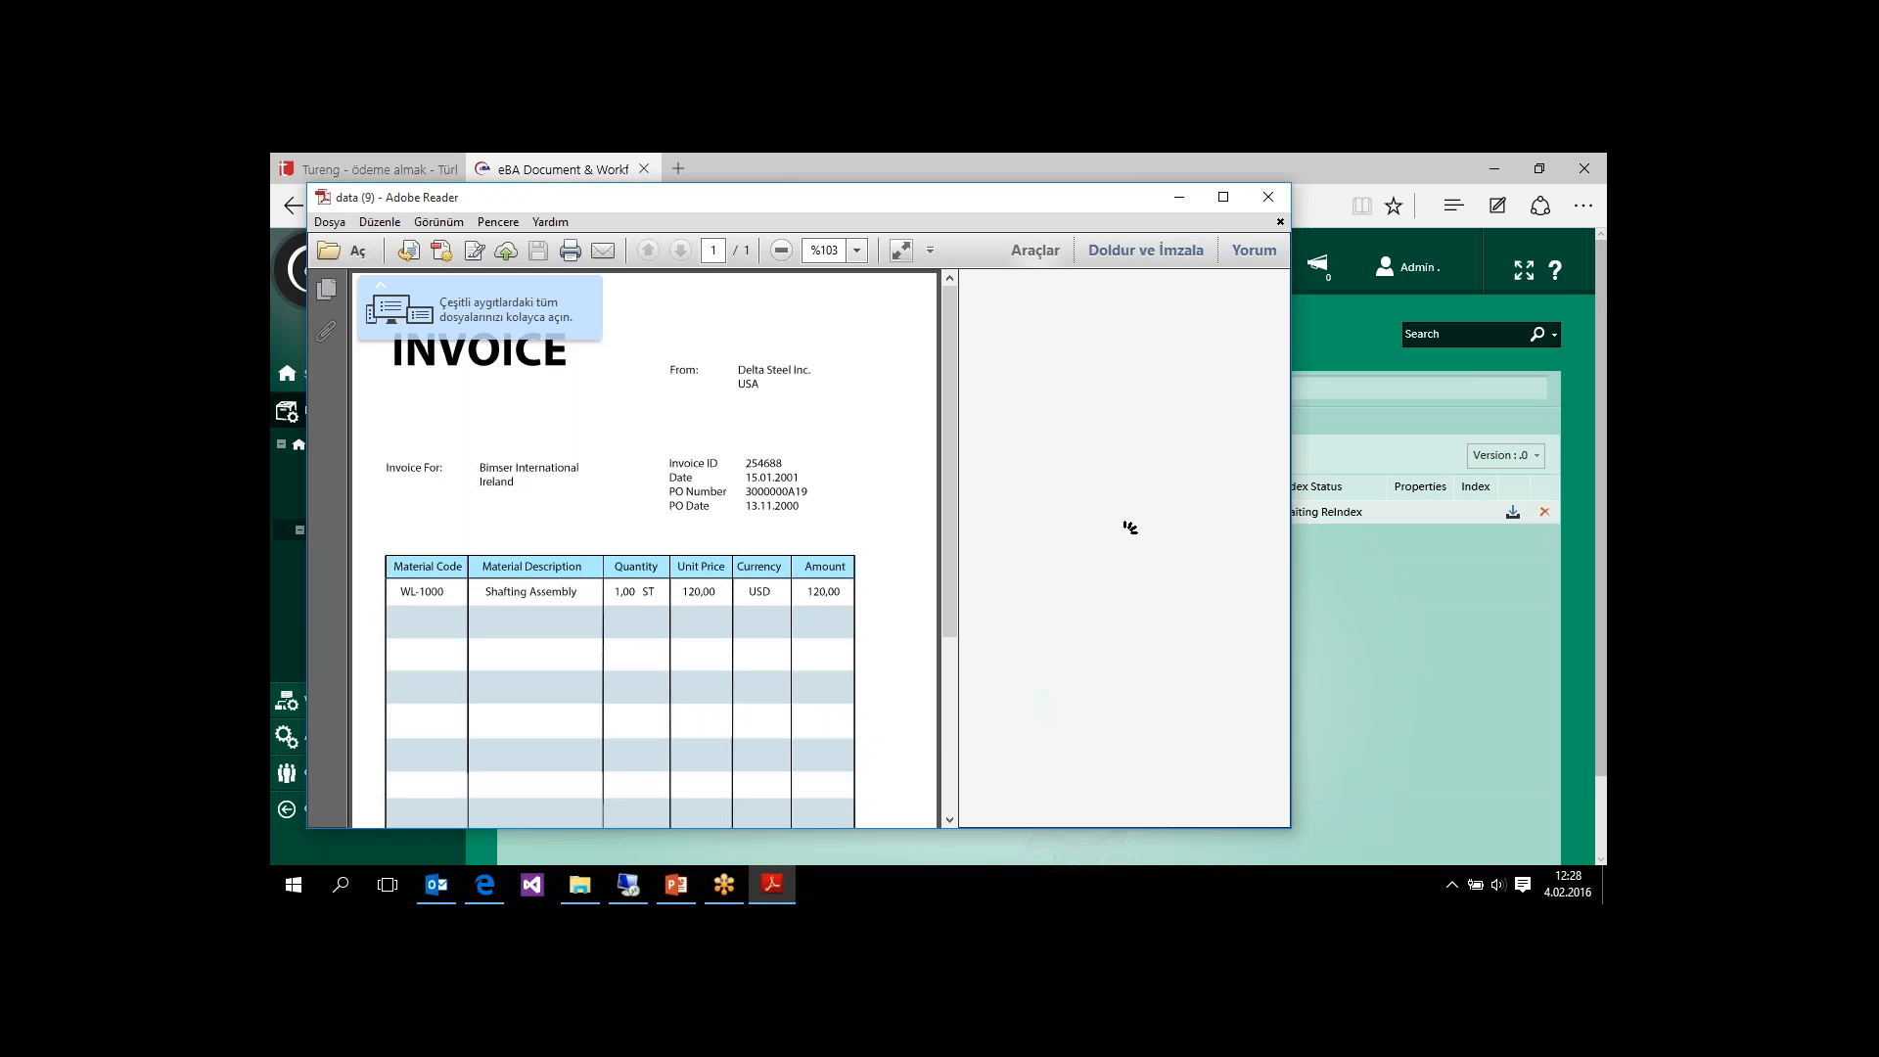
mouse_move(945, 313)
left_mouse_down()
mouse_move(948, 554)
mouse_move(948, 293)
left_mouse_up()
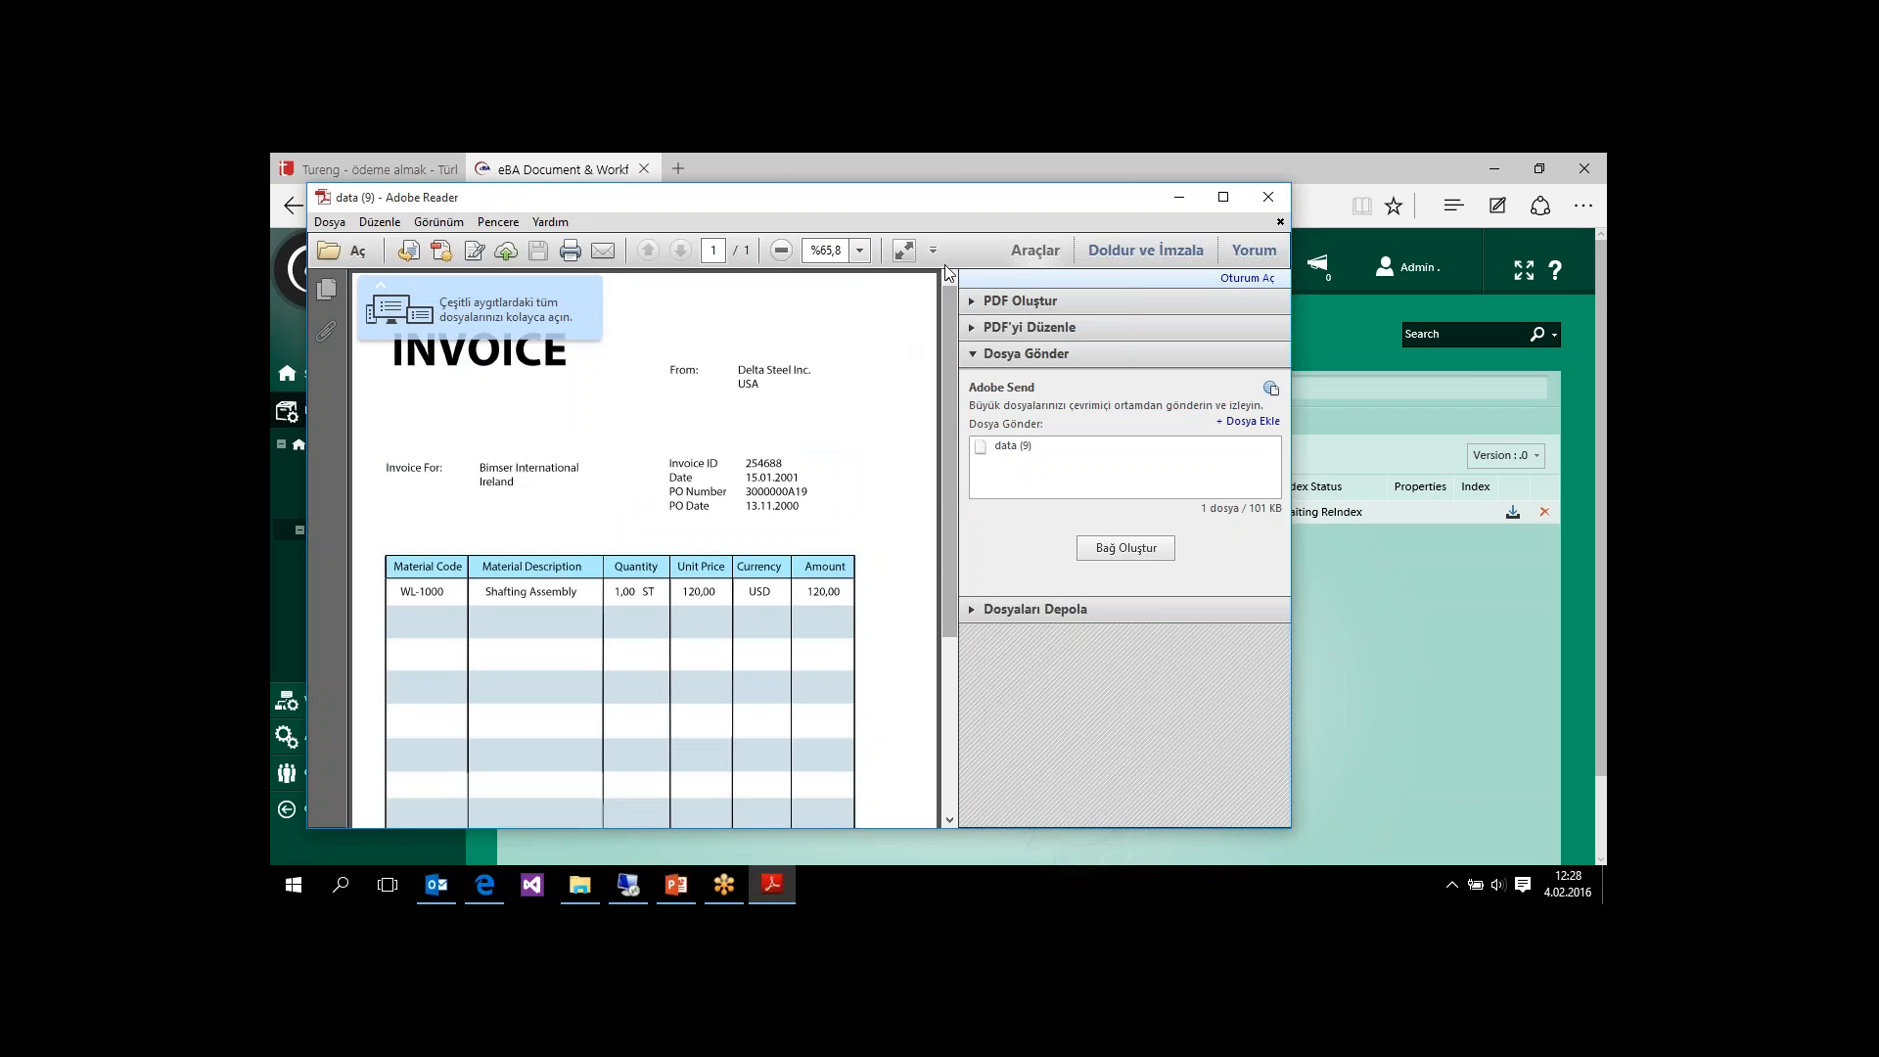
left_click_drag(920, 199, 761, 304)
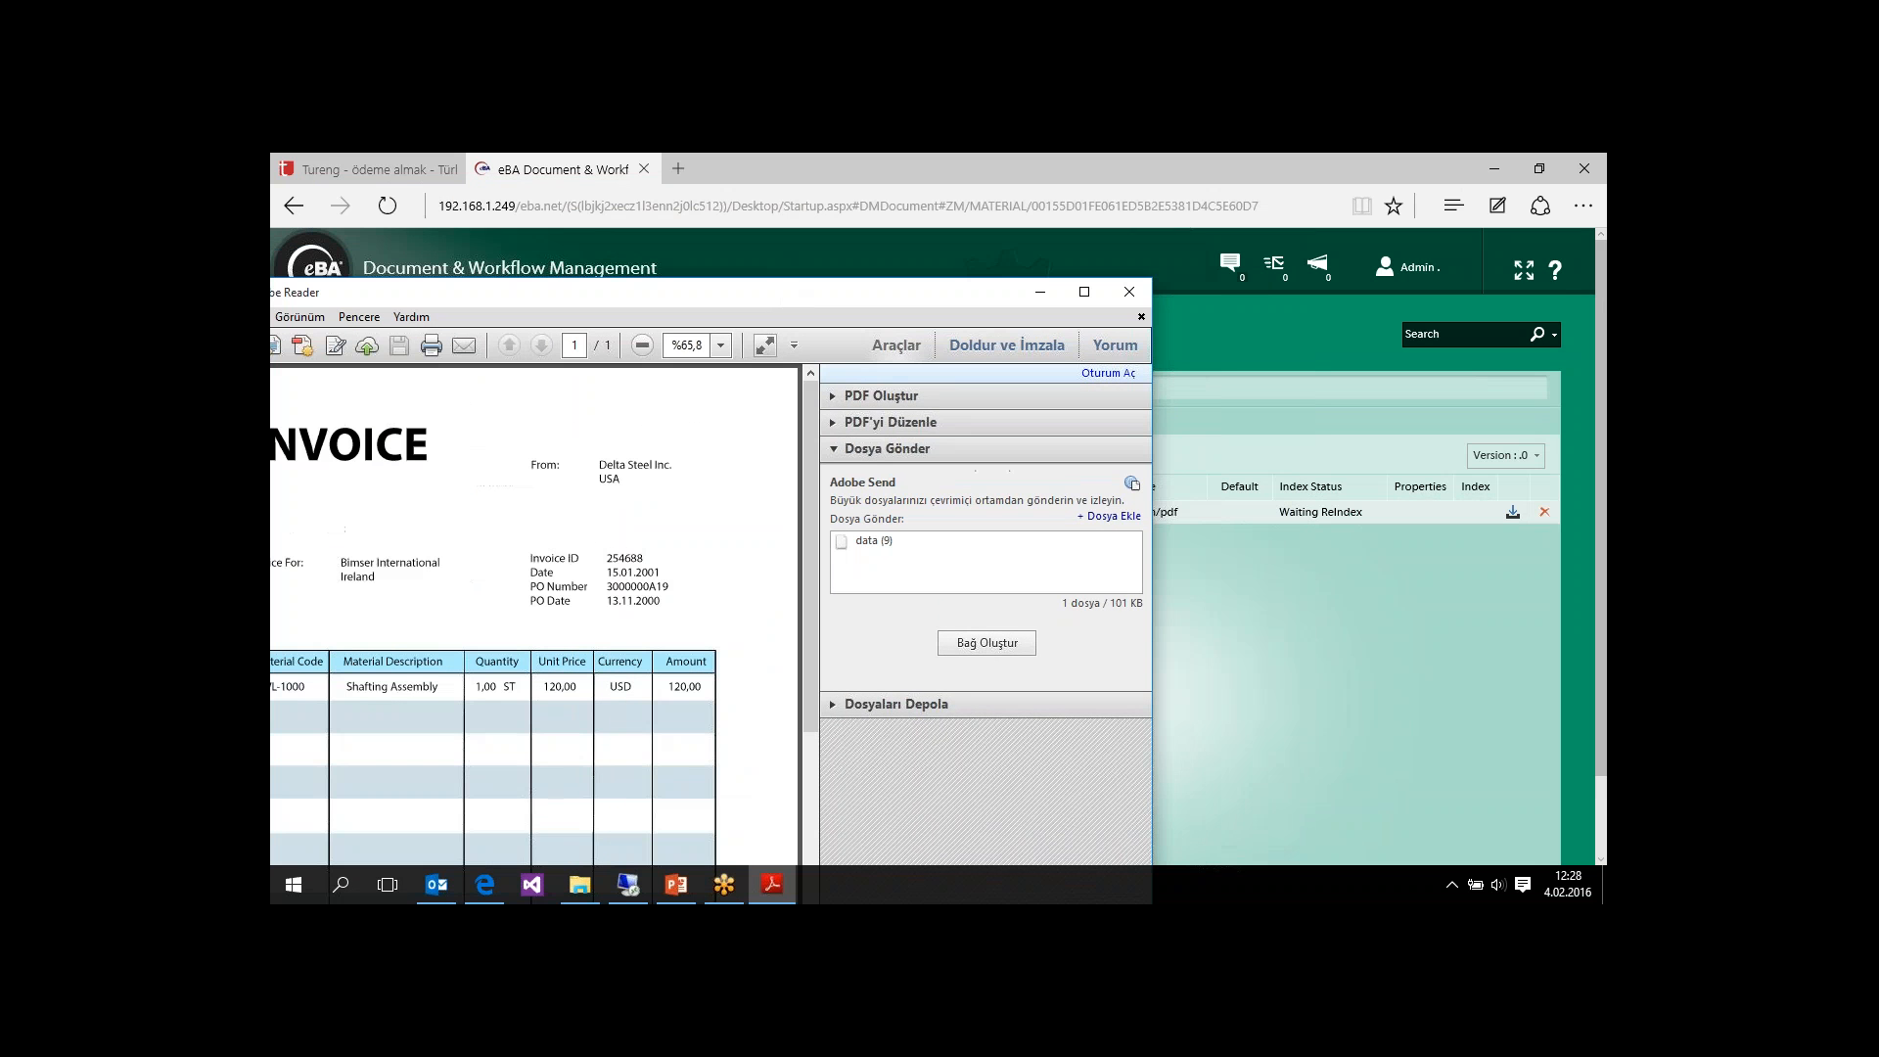
left_click(1132, 292)
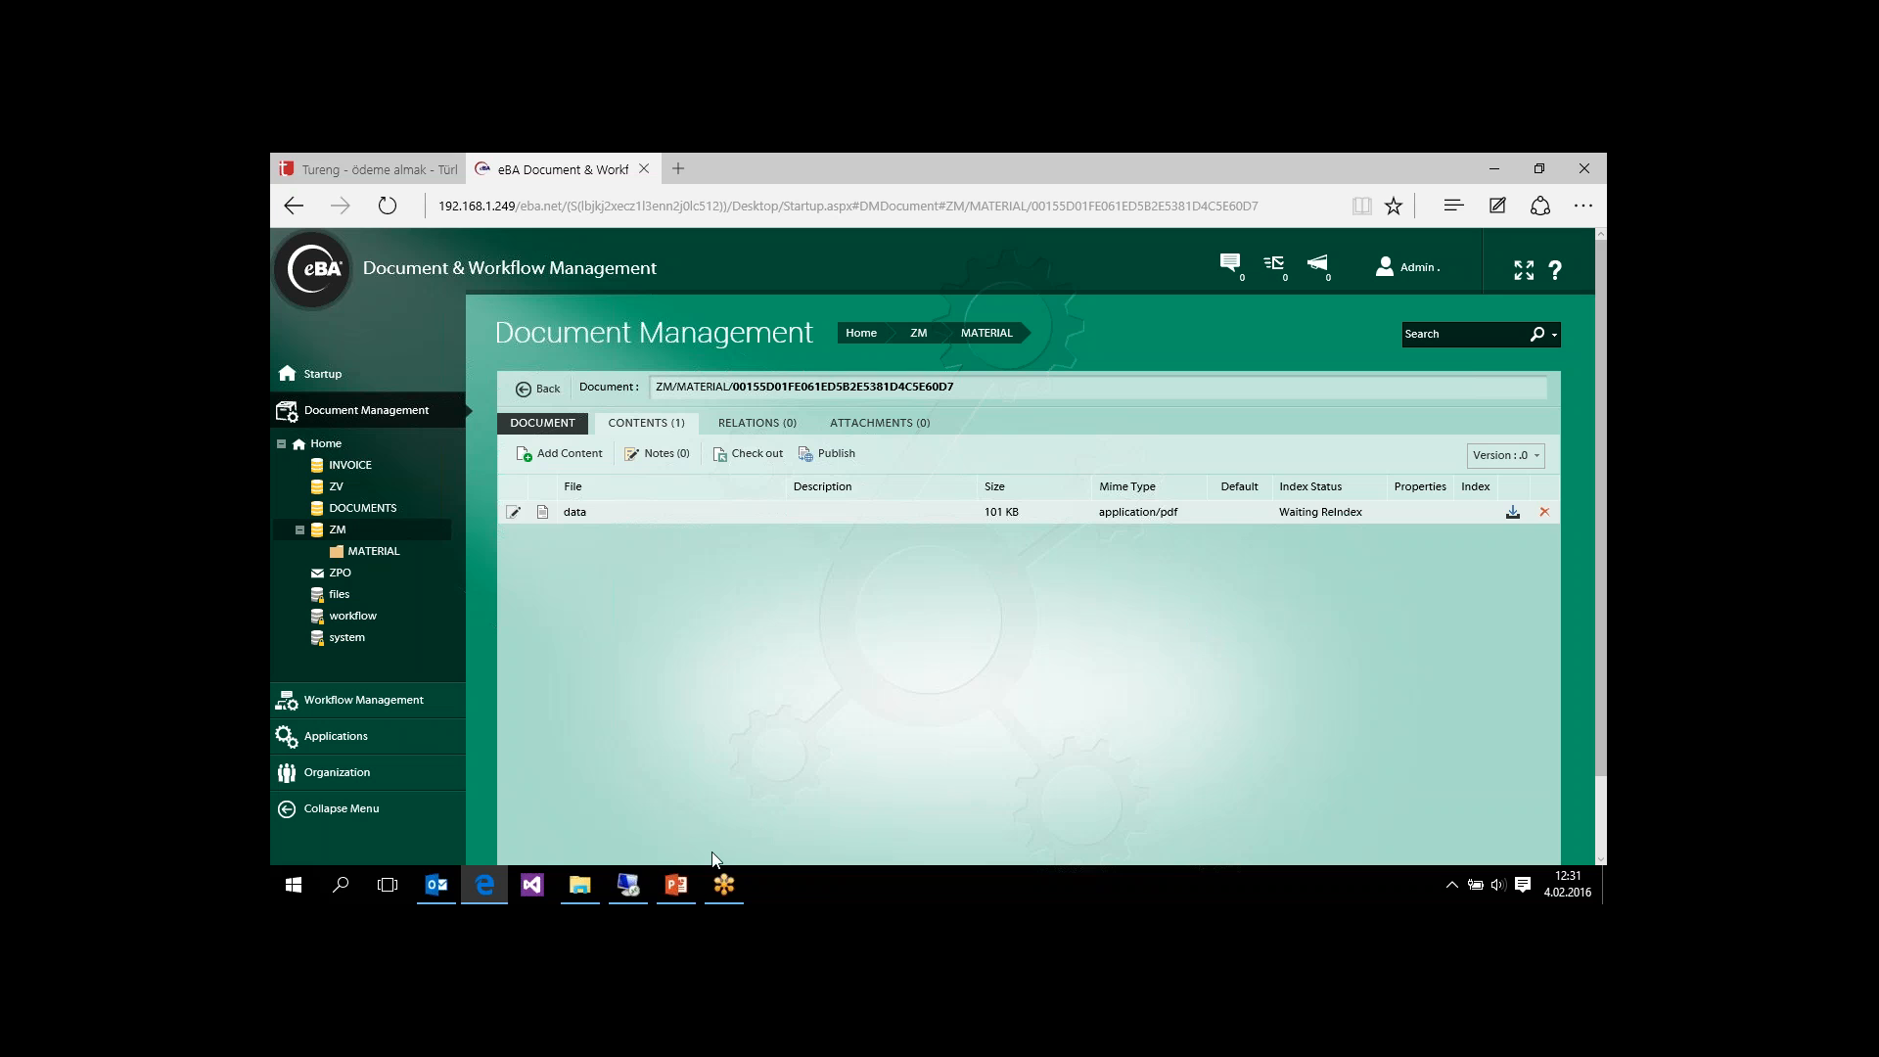
Step: Switch to the PowerPoint presentation and select slide 5, the eBA Workflow Management benefits slide
left_click(677, 886)
left_click(426, 815)
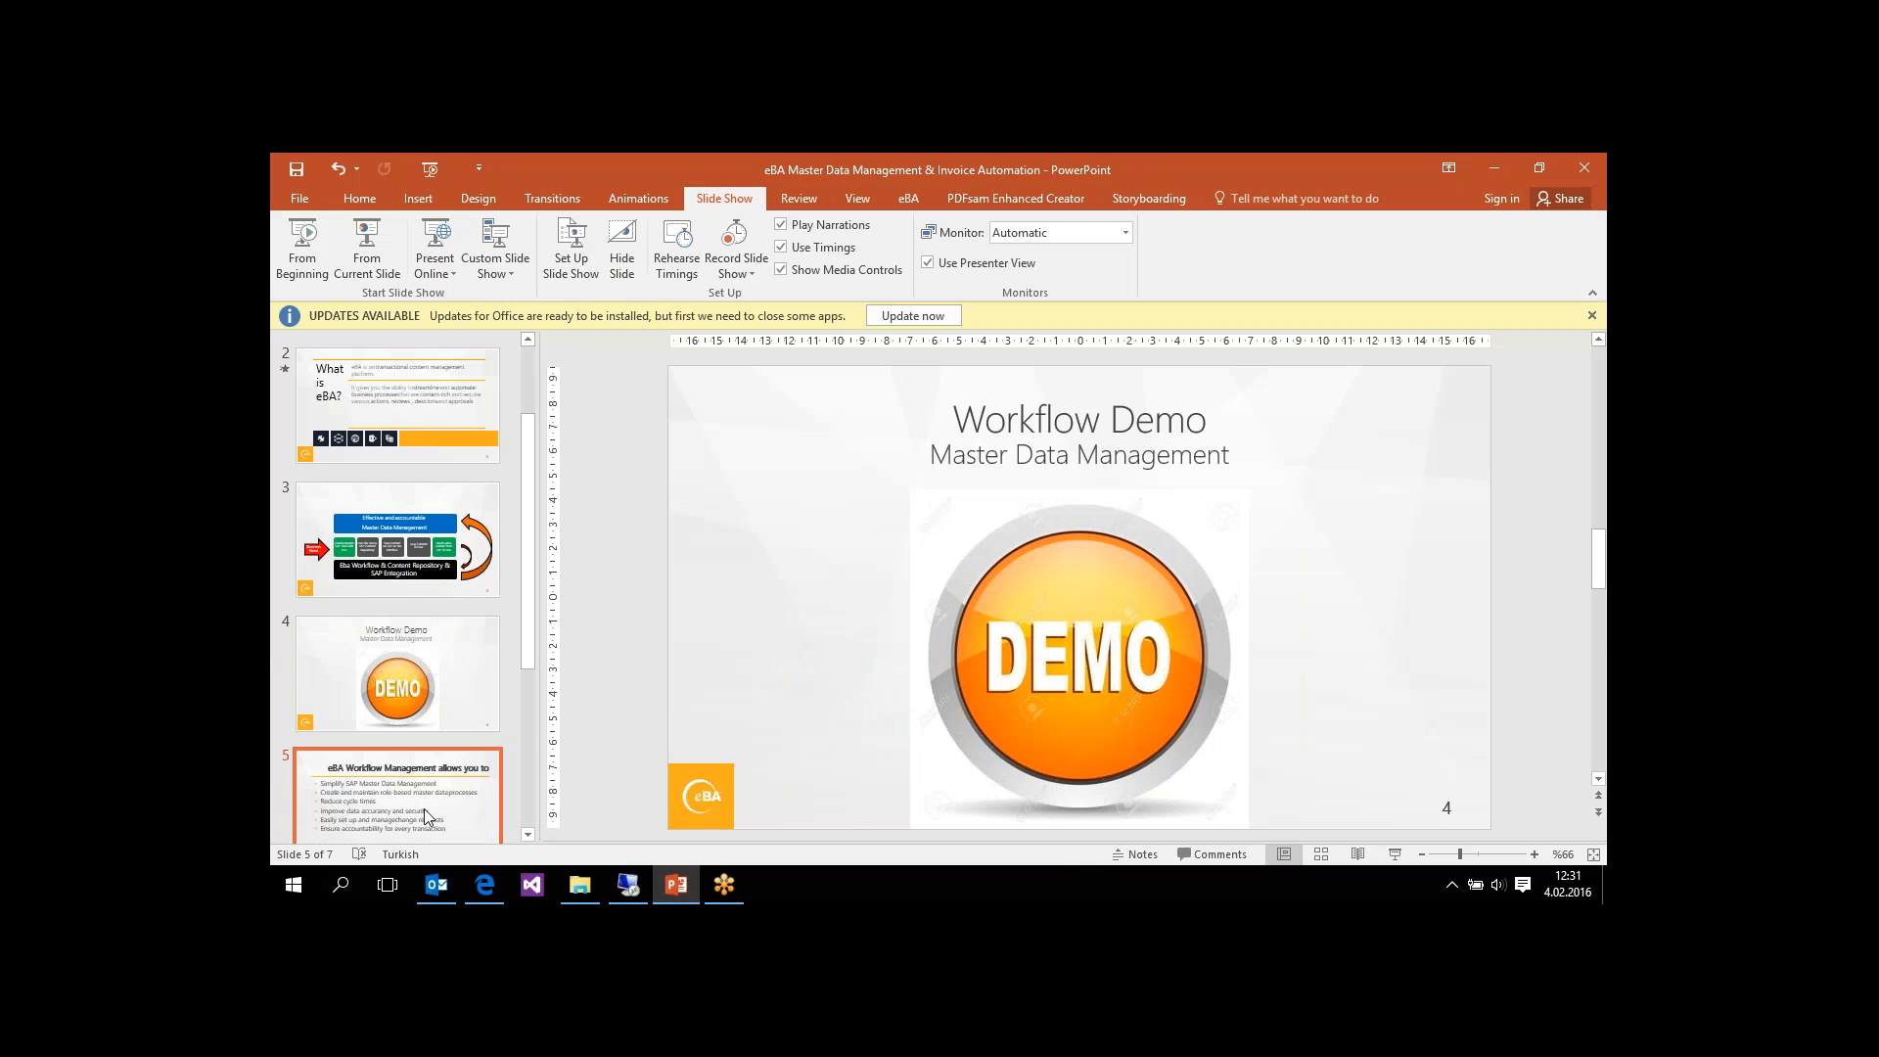